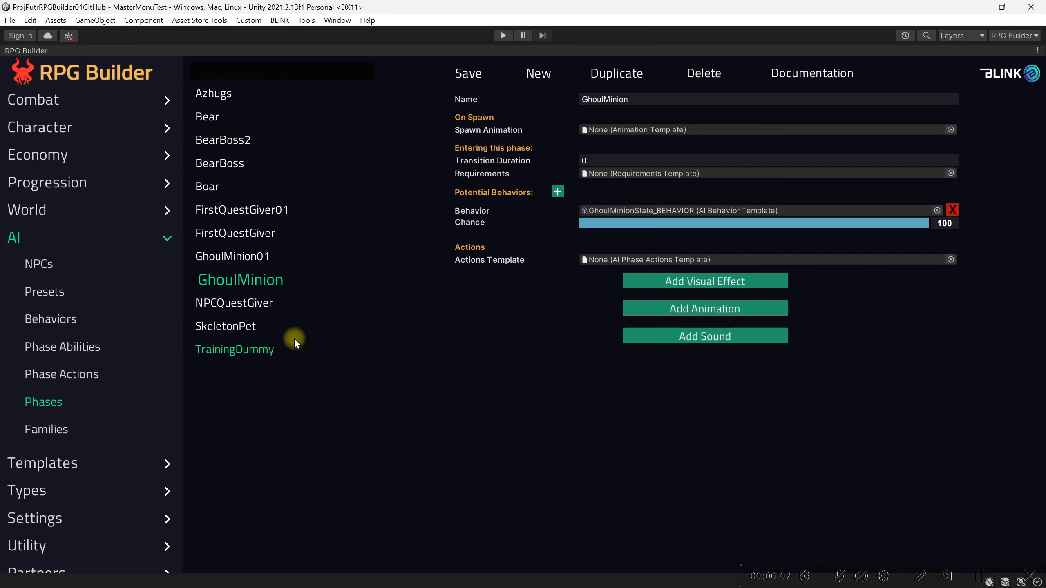
# Create a new NPC with both its name and display name set to GhoulMinion
pyautogui.click(51, 266)
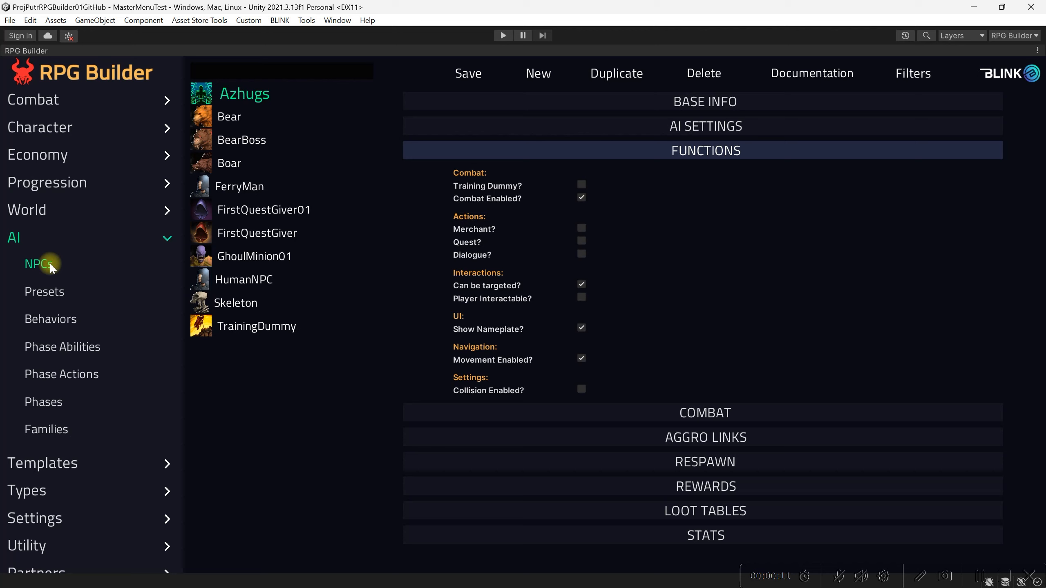
pyautogui.click(540, 76)
pyautogui.click(546, 99)
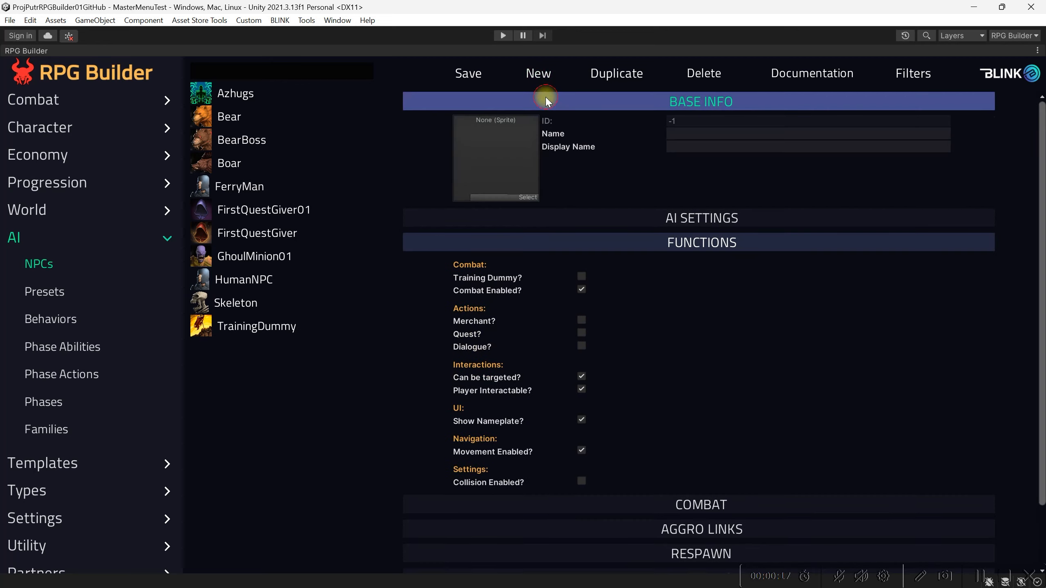
pyautogui.click(669, 247)
pyautogui.click(693, 136)
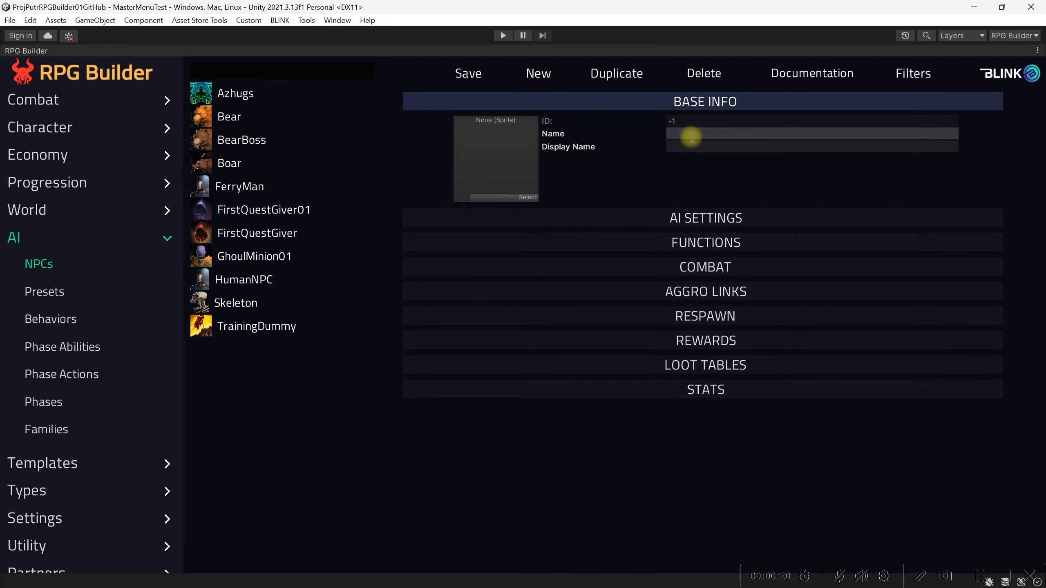
pyautogui.write('GhoulMinion')
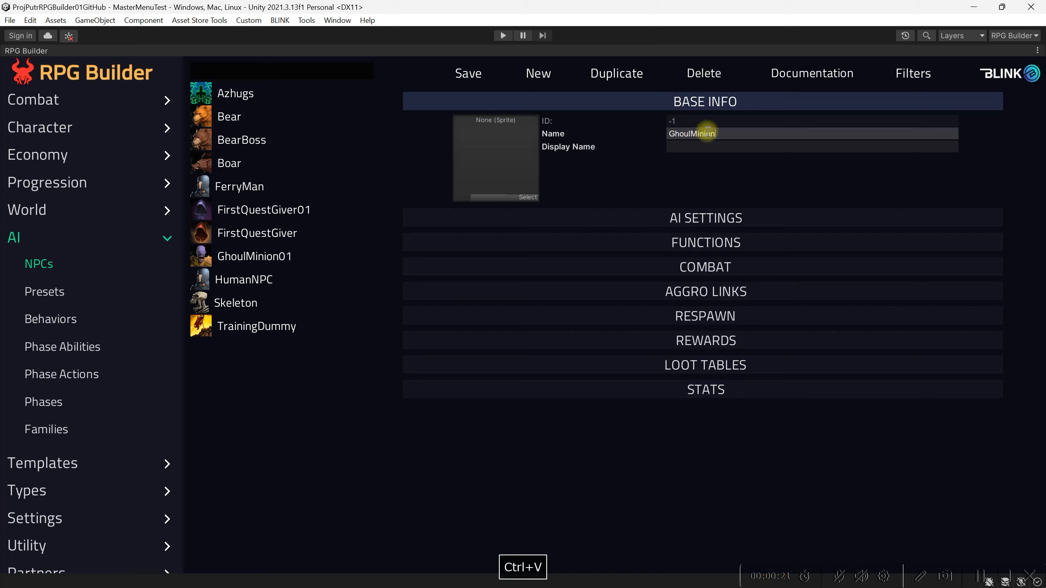
pyautogui.click(691, 147)
pyautogui.write('GhoulMinion')
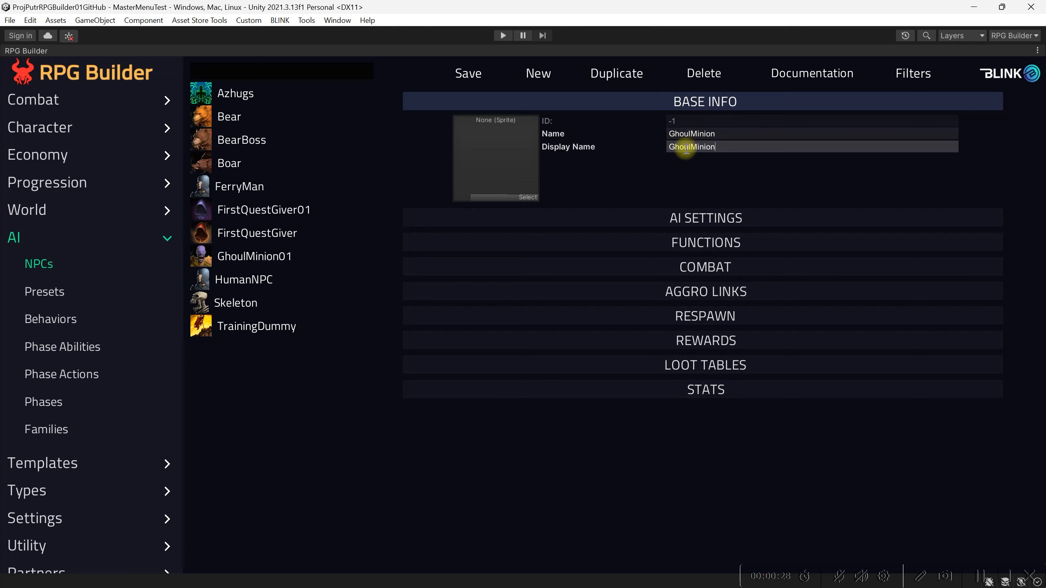
pyautogui.click(712, 137)
pyautogui.click(715, 149)
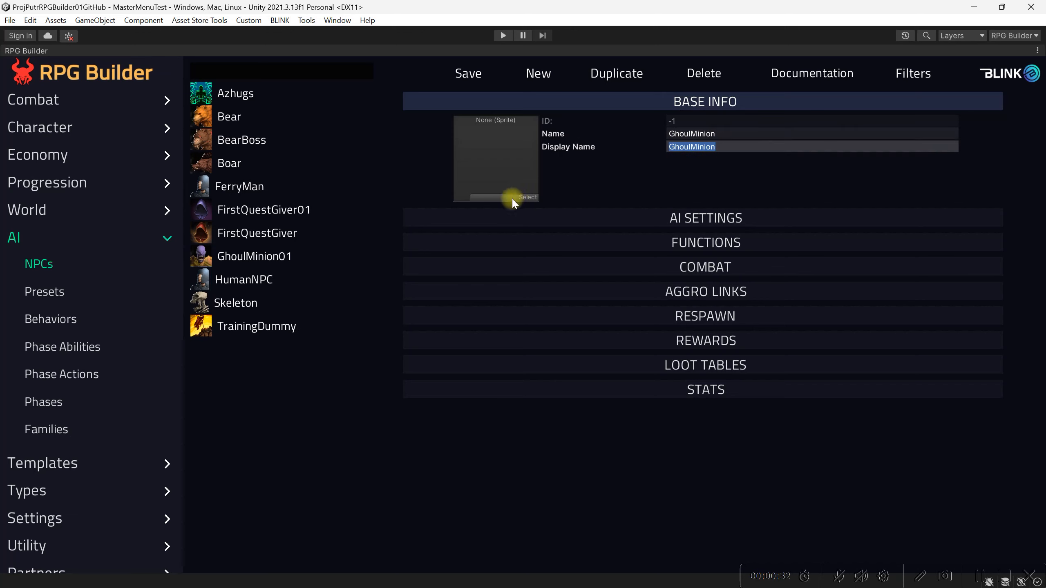
# Assign the Undead1 sprite as the icon of the new GhoulMinion NPC
pyautogui.click(524, 198)
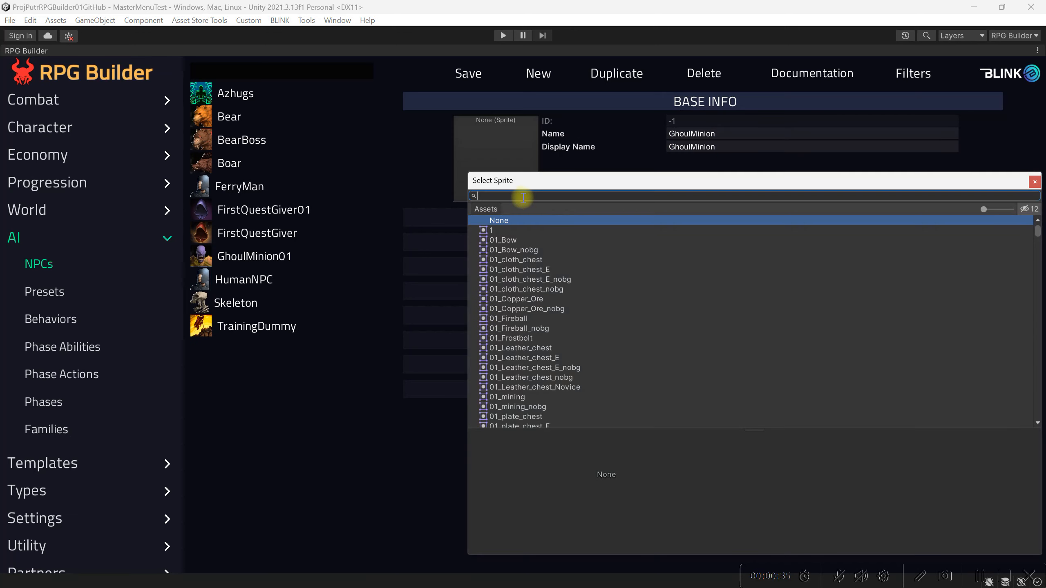
pyautogui.write('undead')
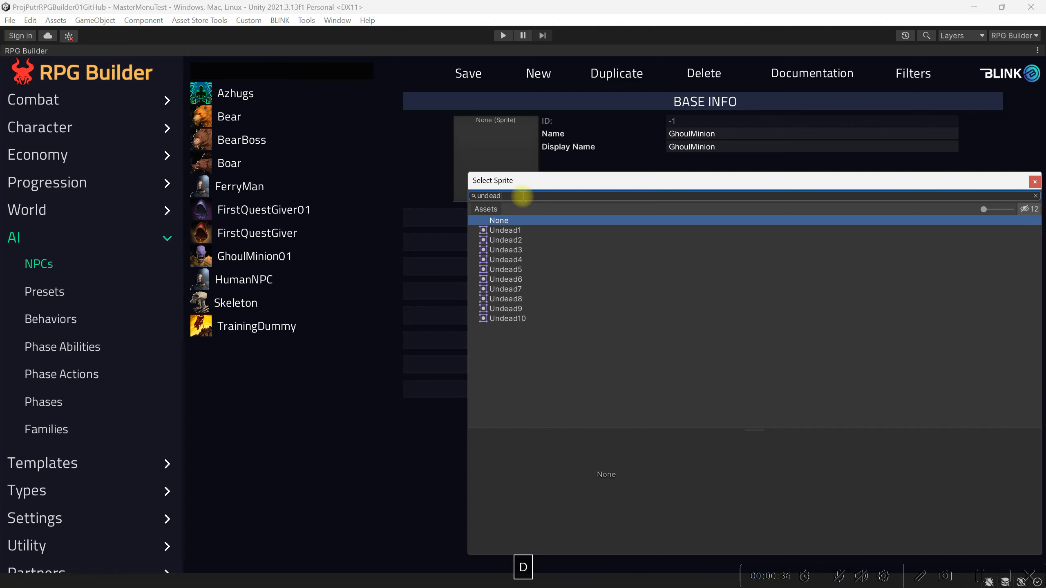
pyautogui.click(506, 230)
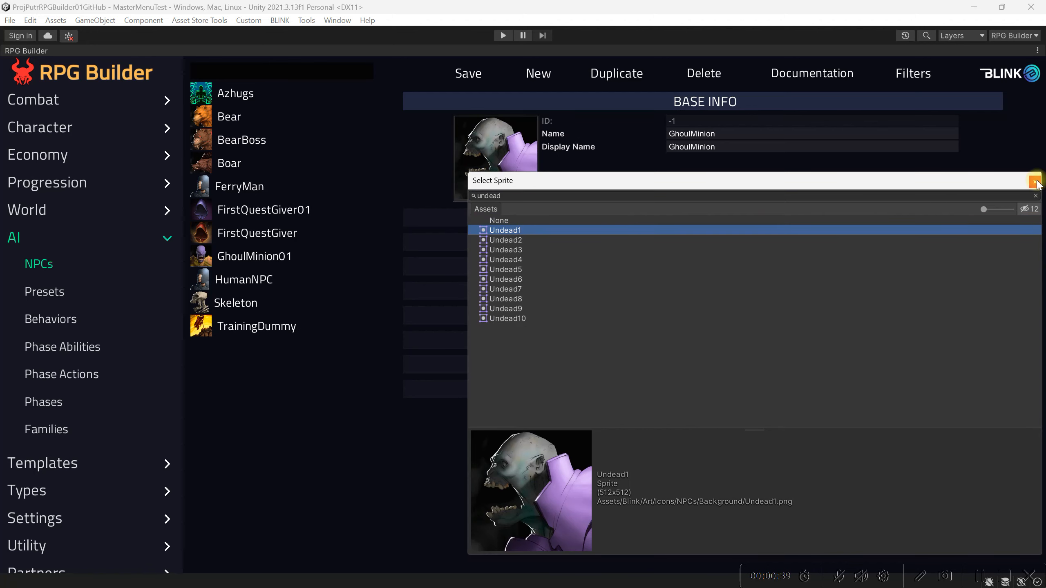
pyautogui.click(508, 240)
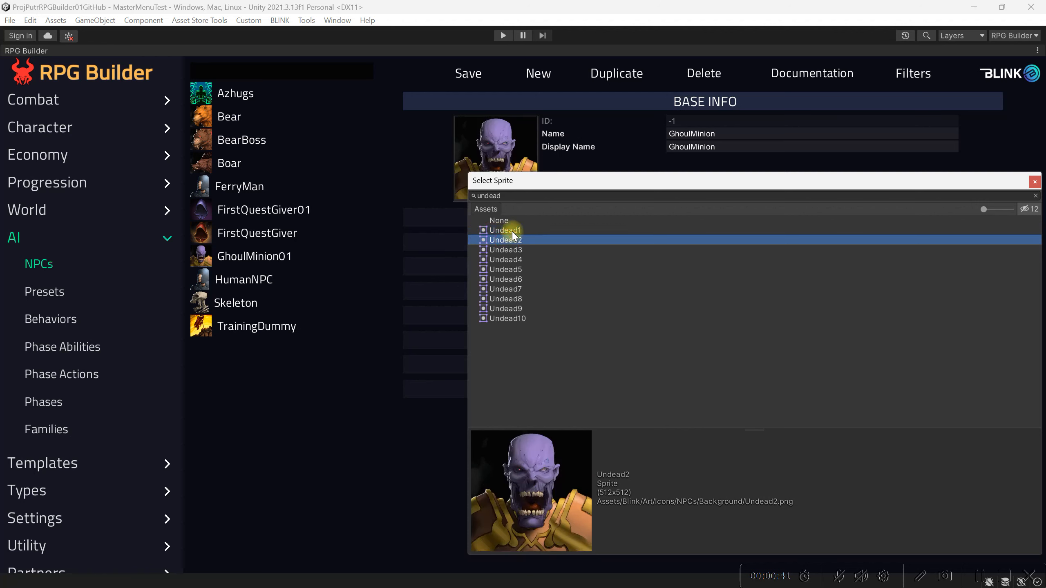
pyautogui.click(513, 231)
pyautogui.click(1034, 182)
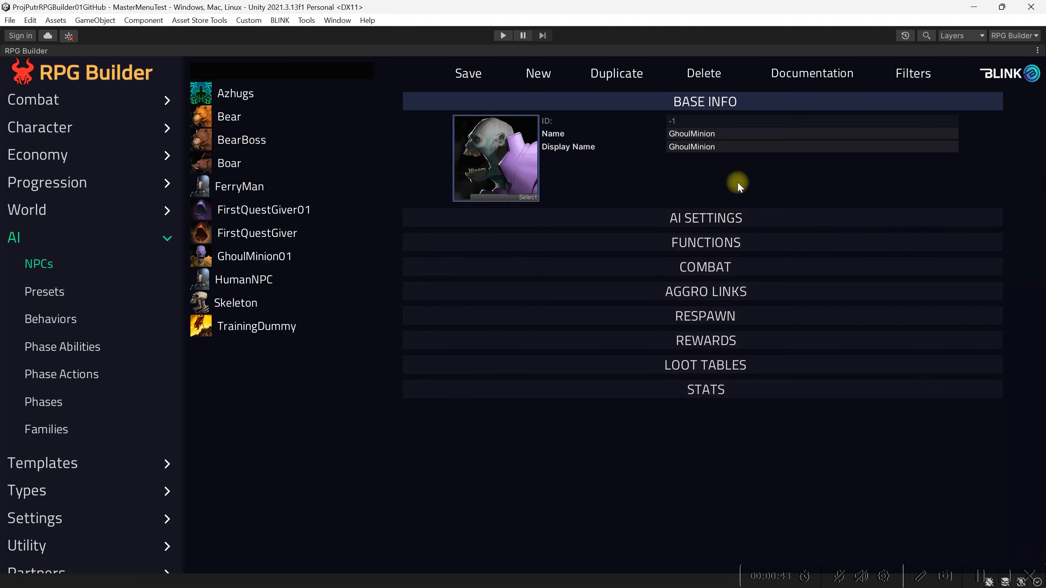
# Assign the default AI logic template to the NPC and add a phase entry using GhoulMinion_PHASE
pyautogui.click(684, 217)
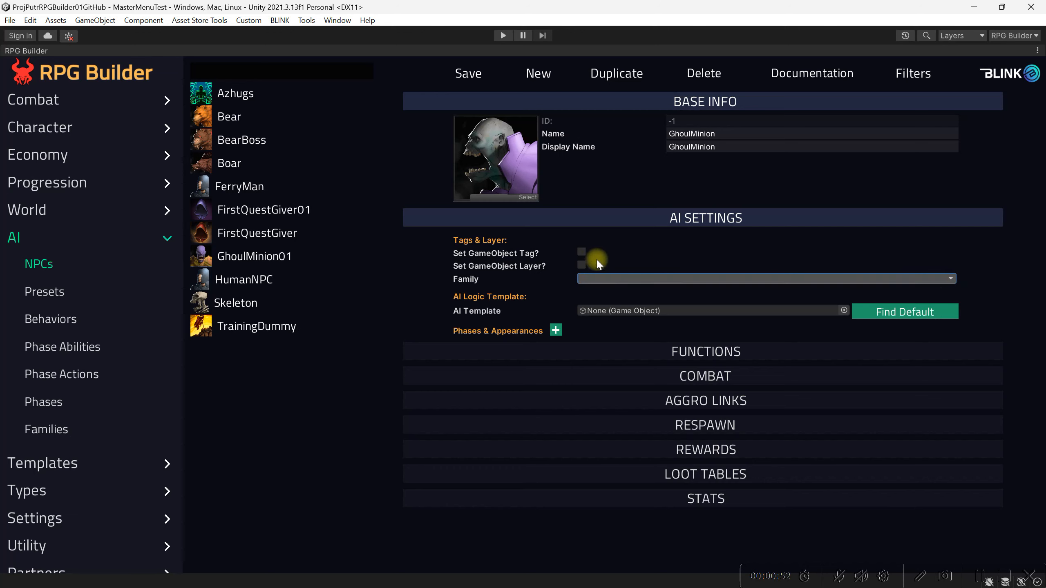
pyautogui.click(880, 313)
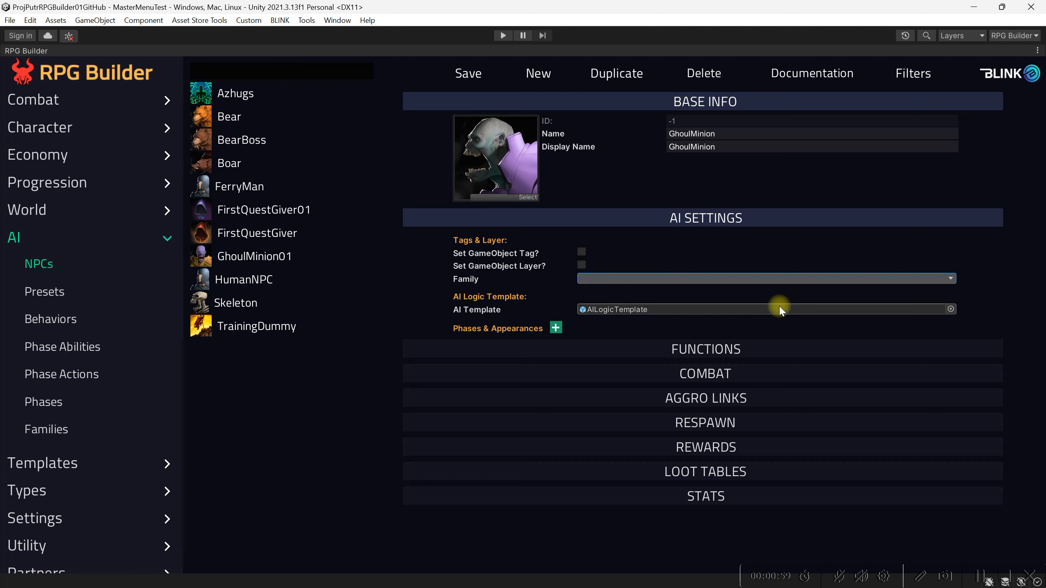
pyautogui.click(556, 329)
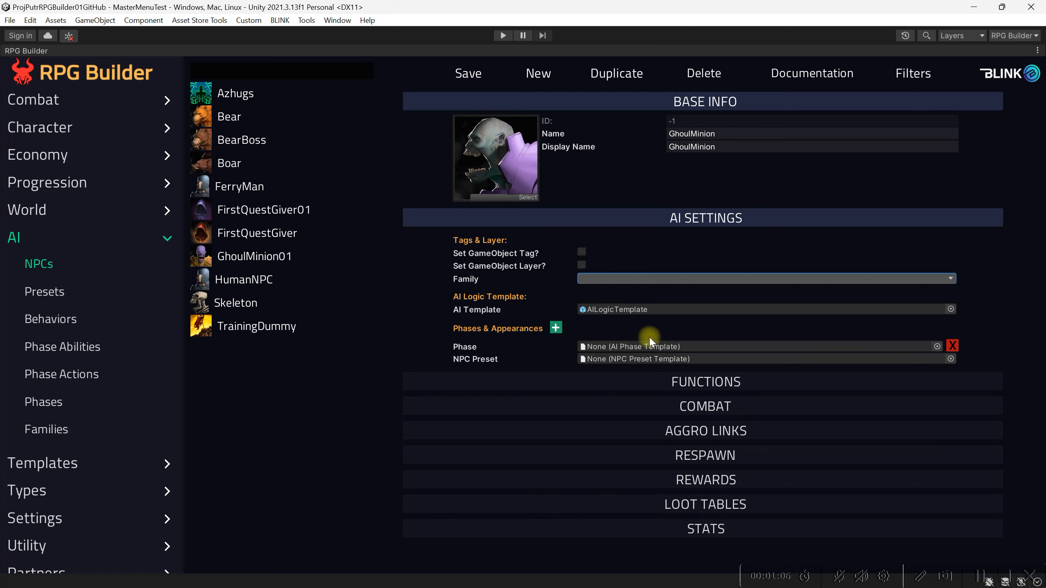
pyautogui.click(938, 347)
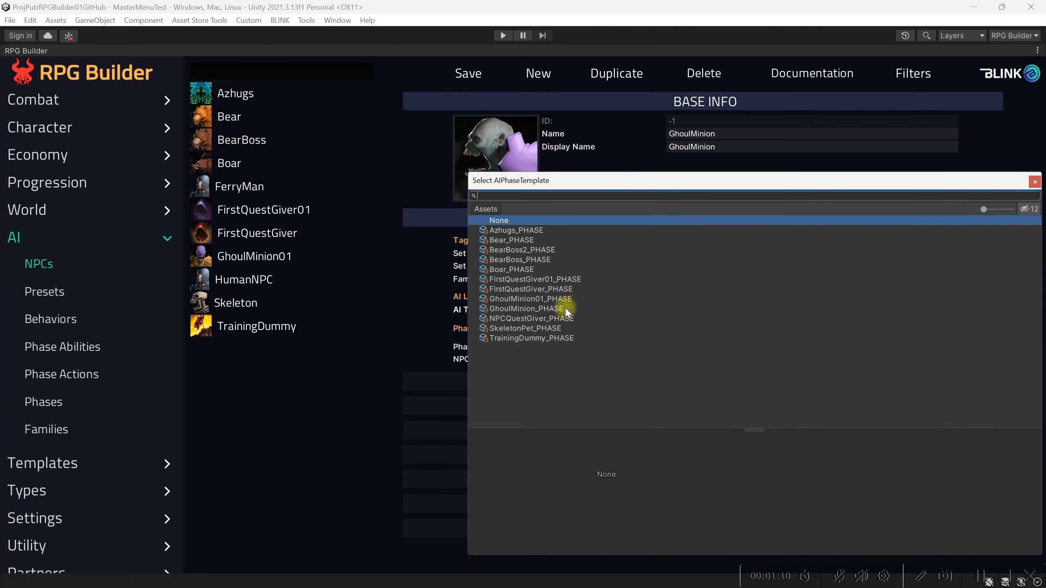
pyautogui.click(566, 308)
pyautogui.click(1035, 182)
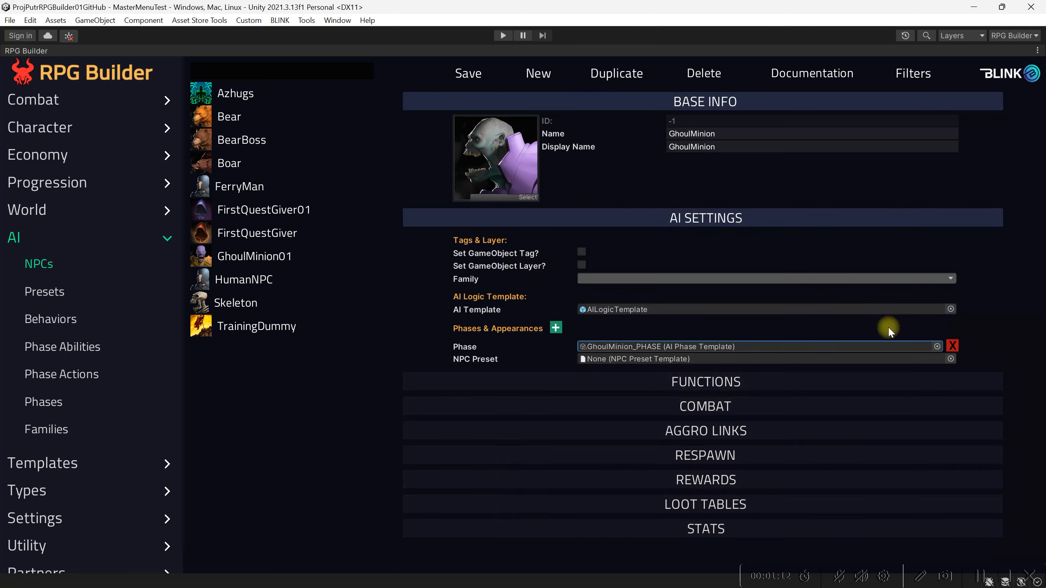
# Set the phase entry's NPC preset to GhoulMinion_NPC_PRESET
pyautogui.click(950, 359)
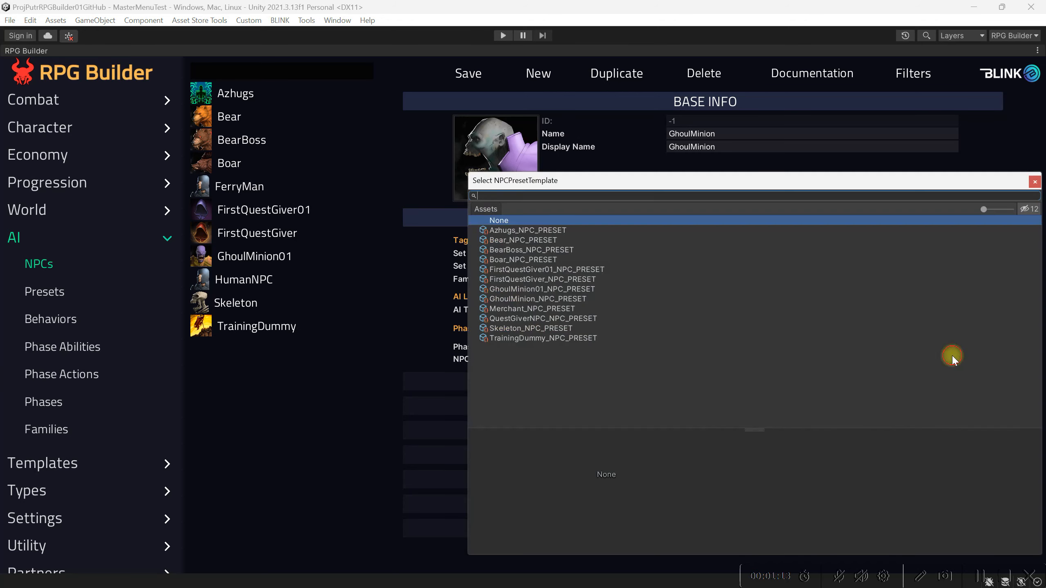
pyautogui.click(579, 298)
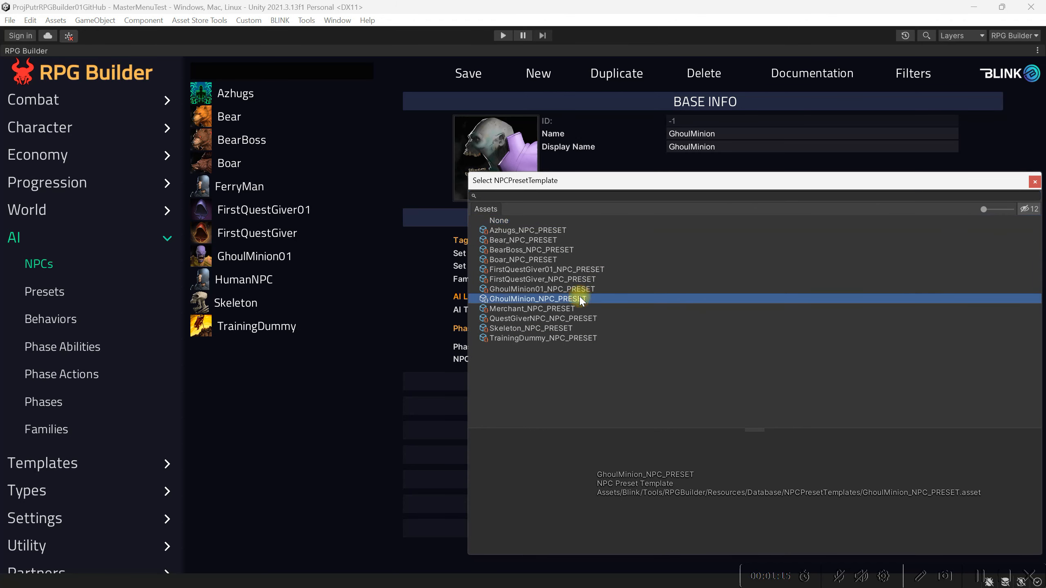
pyautogui.click(1035, 182)
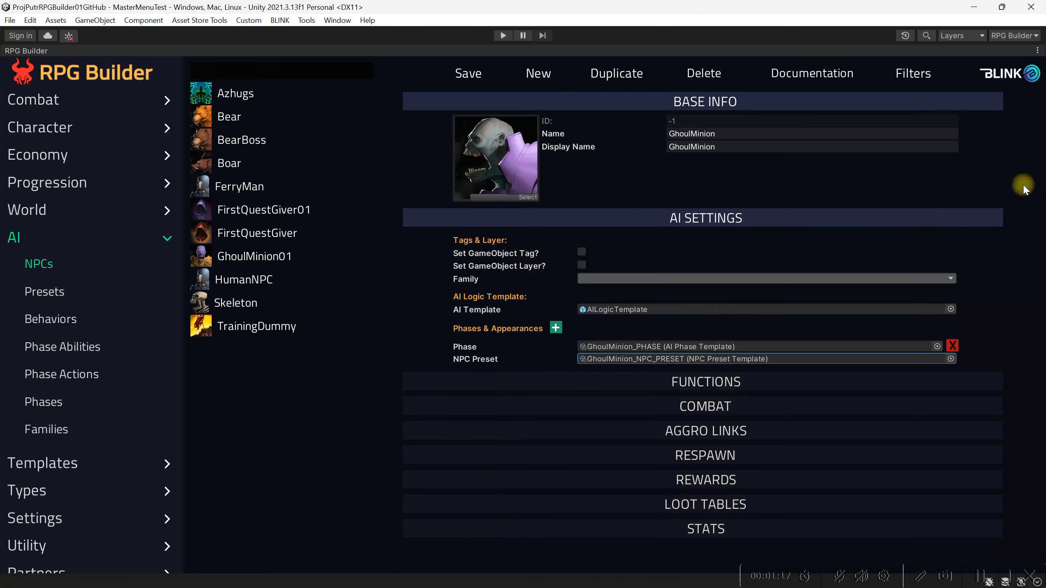
# Turn off the Player Interactable option in the NPC's function settings
pyautogui.click(655, 378)
pyautogui.scroll(-3, 655, 377)
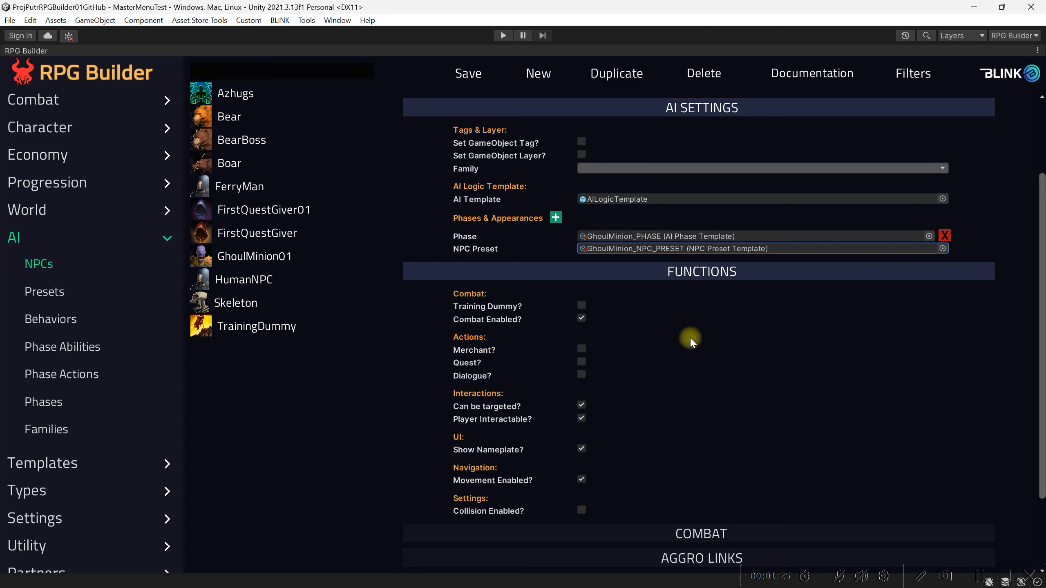
pyautogui.click(582, 418)
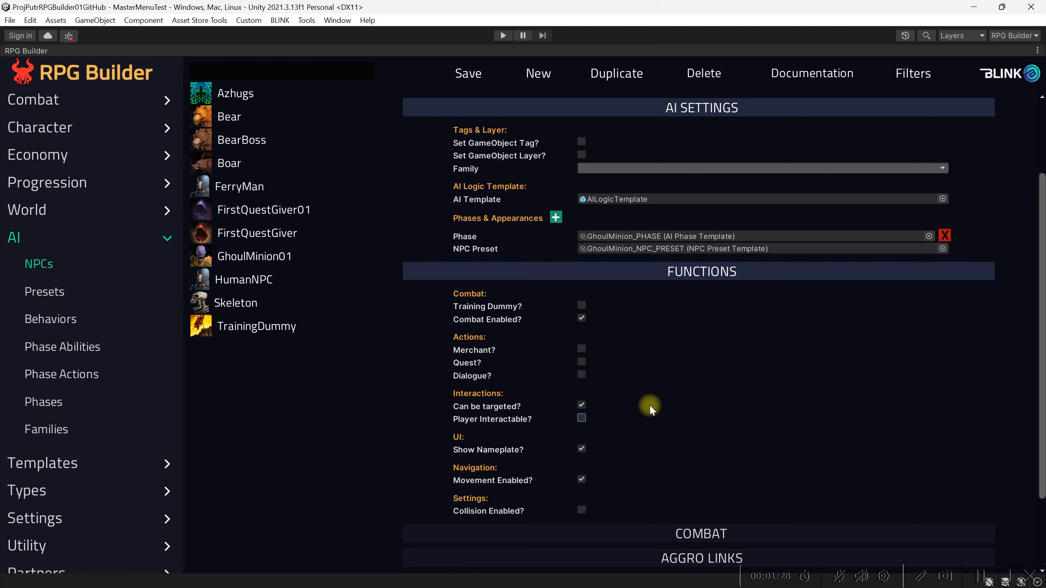
pyautogui.moveTo(507, 420)
# Set the NPC's faction to Beasts_FACTION in its combat settings
pyautogui.scroll(-1, 633, 419)
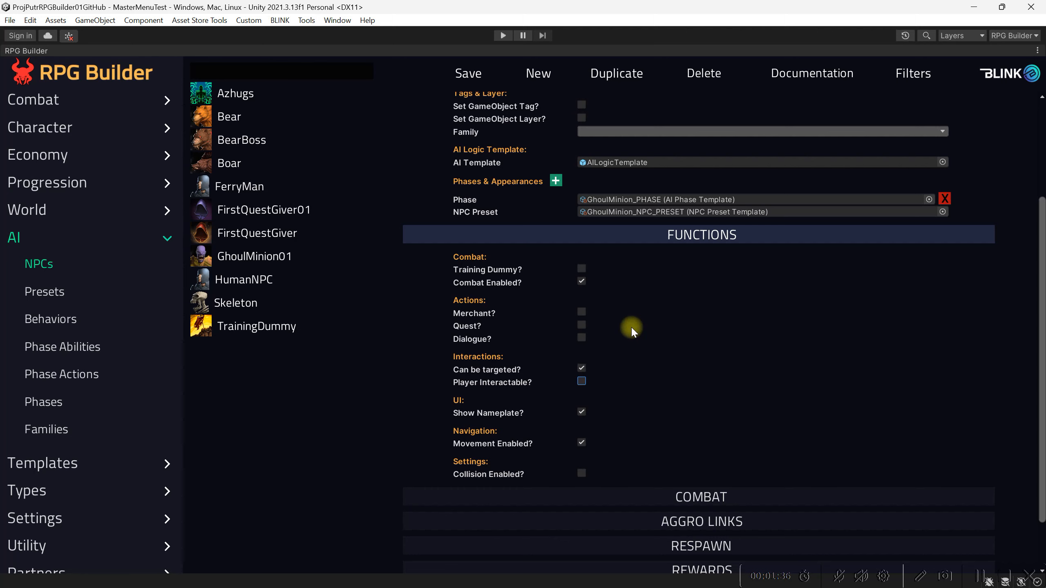
pyautogui.scroll(-2, 631, 327)
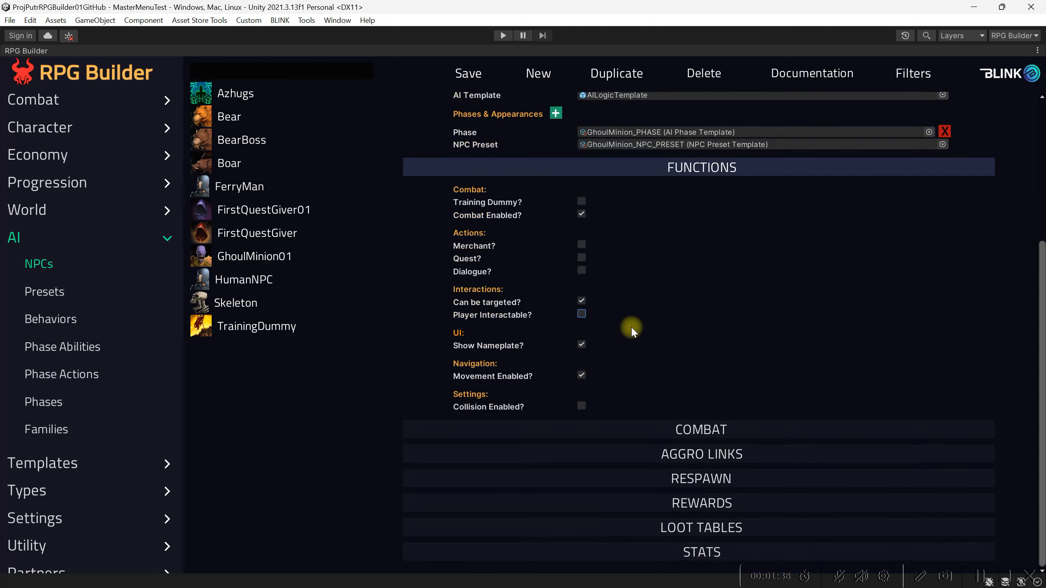
pyautogui.click(694, 431)
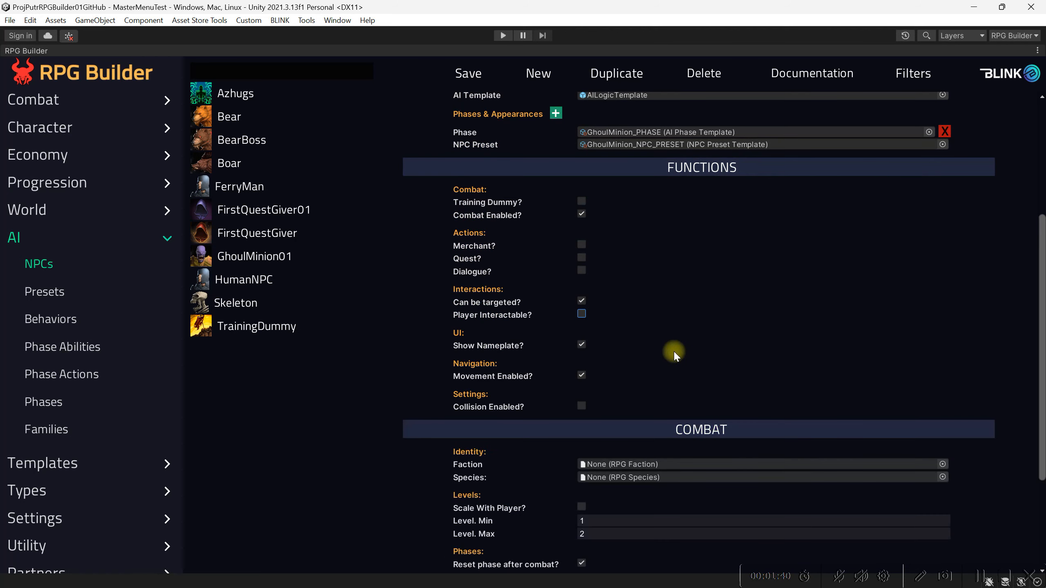
pyautogui.scroll(-4, 674, 355)
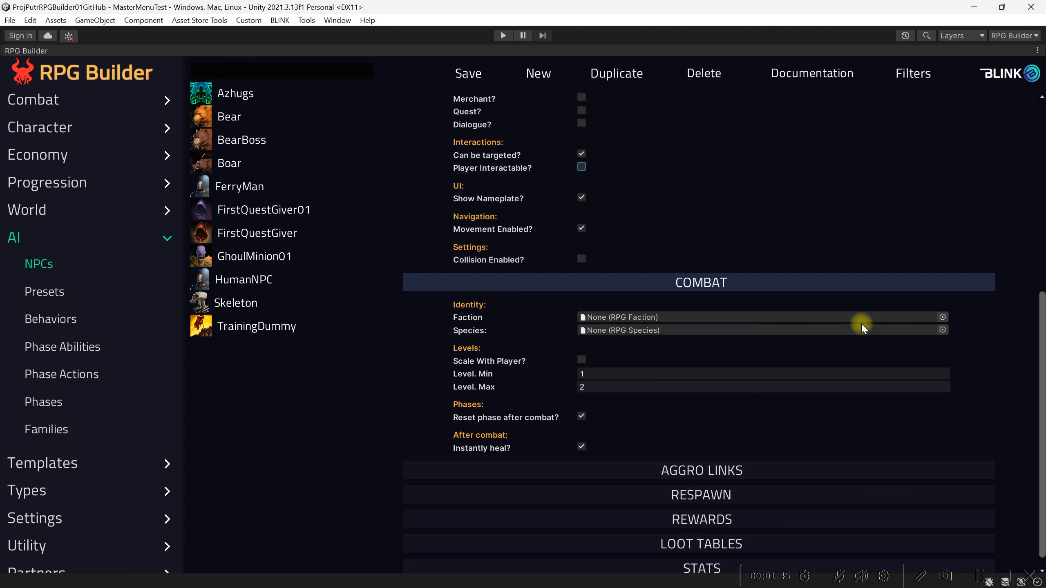
pyautogui.click(942, 317)
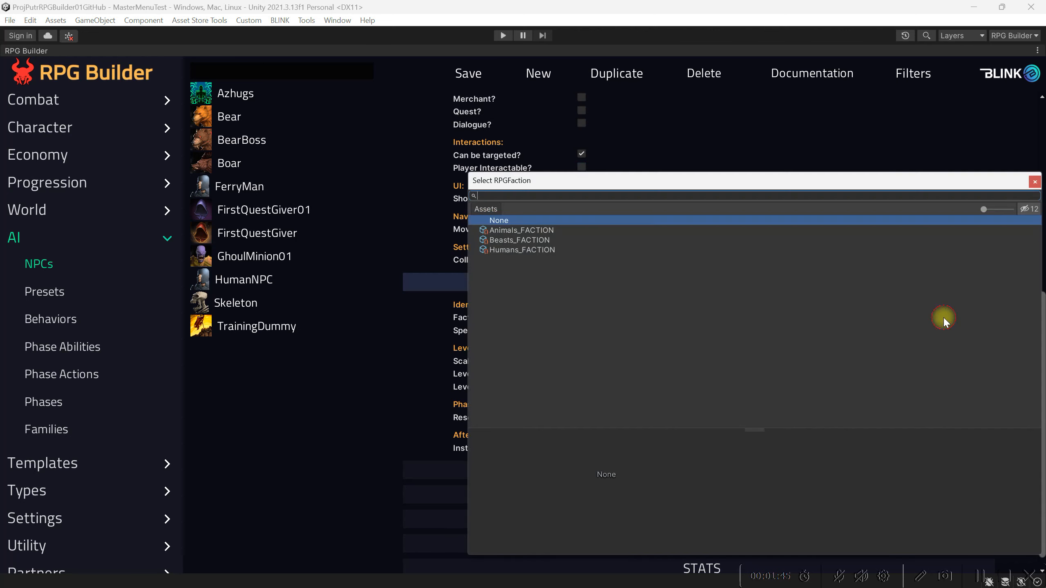
pyautogui.click(518, 240)
pyautogui.click(1035, 182)
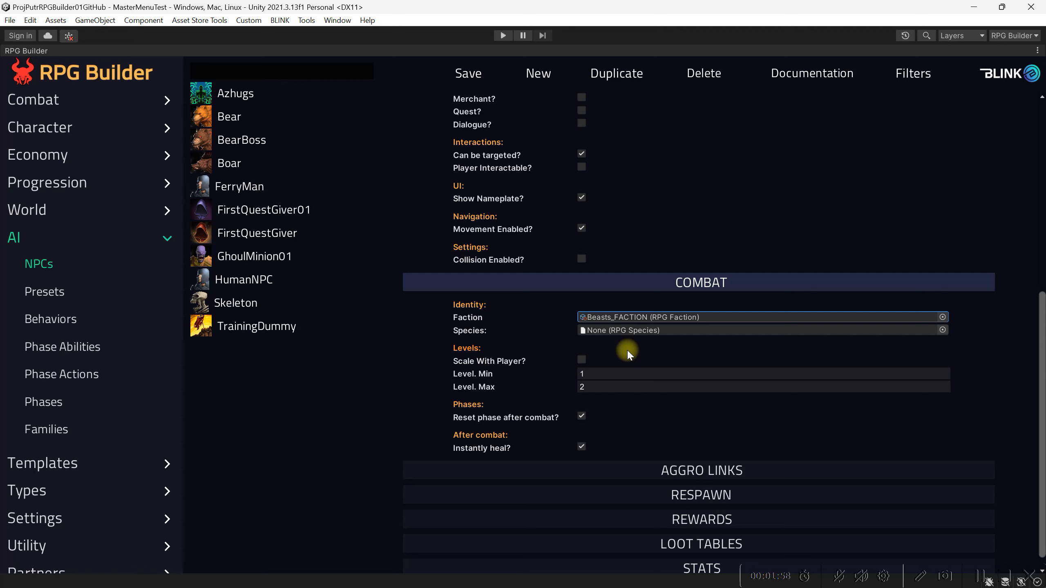
# Try the Scale With Player option and inspect the NPC's minimum and maximum level fields
pyautogui.click(581, 359)
pyautogui.click(581, 368)
pyautogui.scroll(-1, 616, 379)
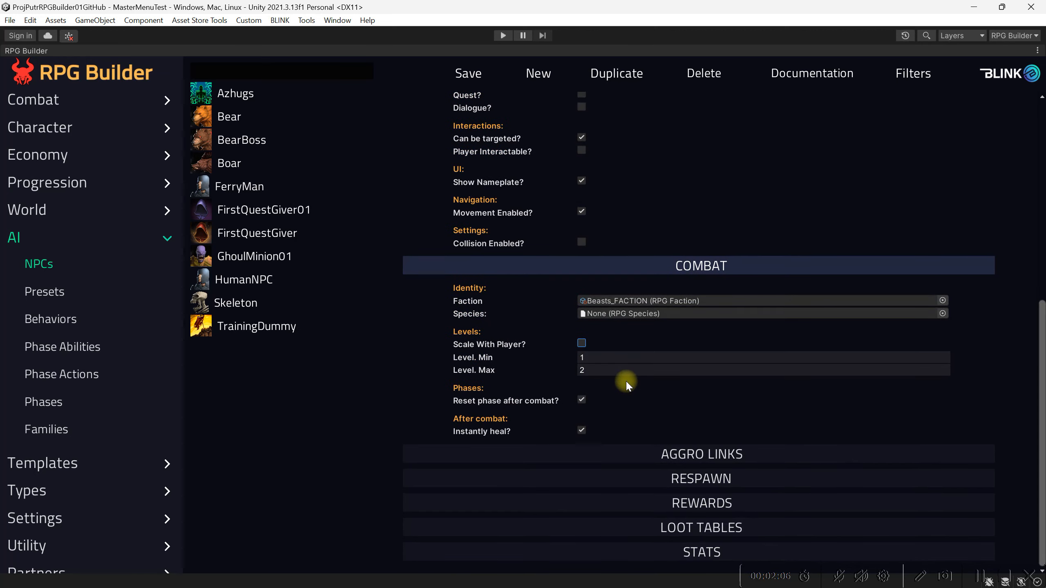
pyautogui.moveTo(496, 348)
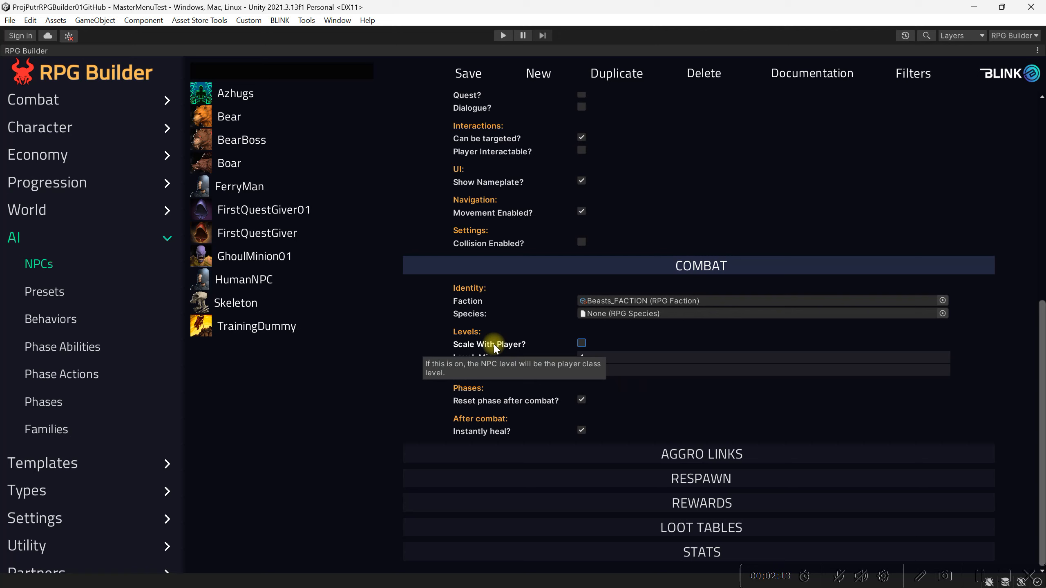
pyautogui.click(620, 355)
pyautogui.click(602, 372)
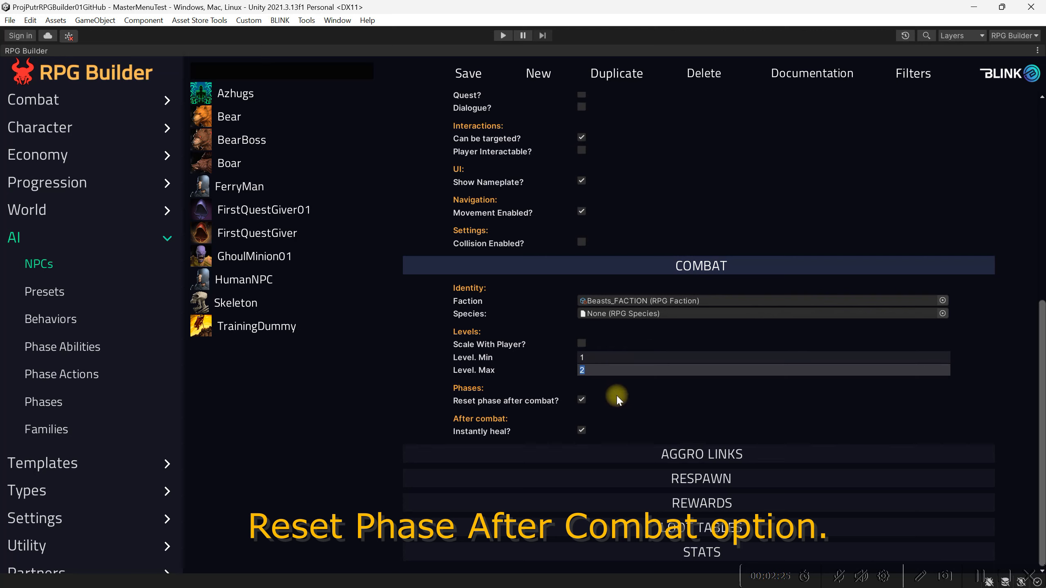
# Turn off resetting the phase after combat and save the GhoulMinion NPC
pyautogui.click(581, 400)
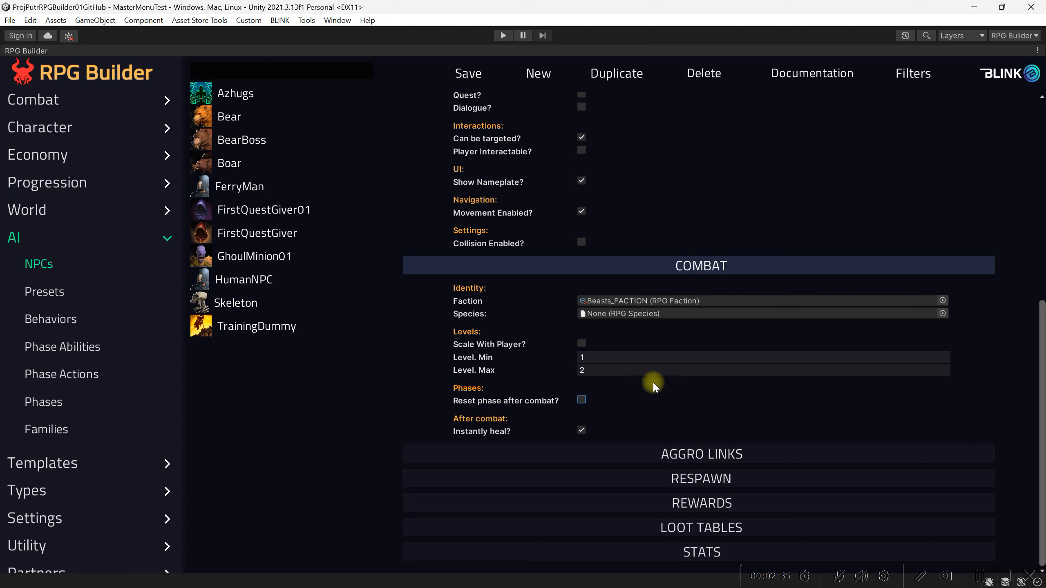
pyautogui.click(474, 75)
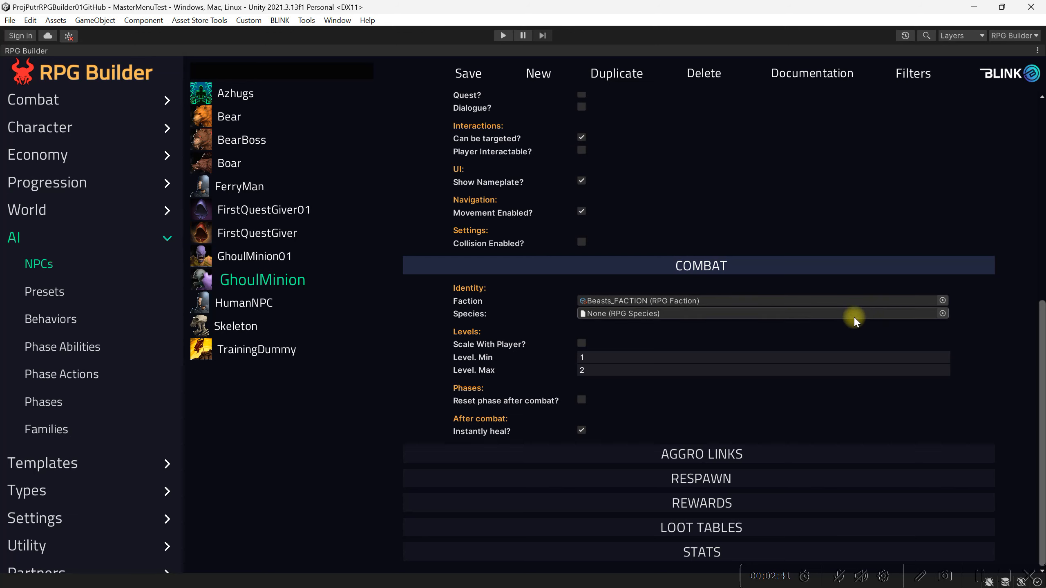
# Add a new aggro link entry to the GhoulMinion NPC
pyautogui.click(729, 451)
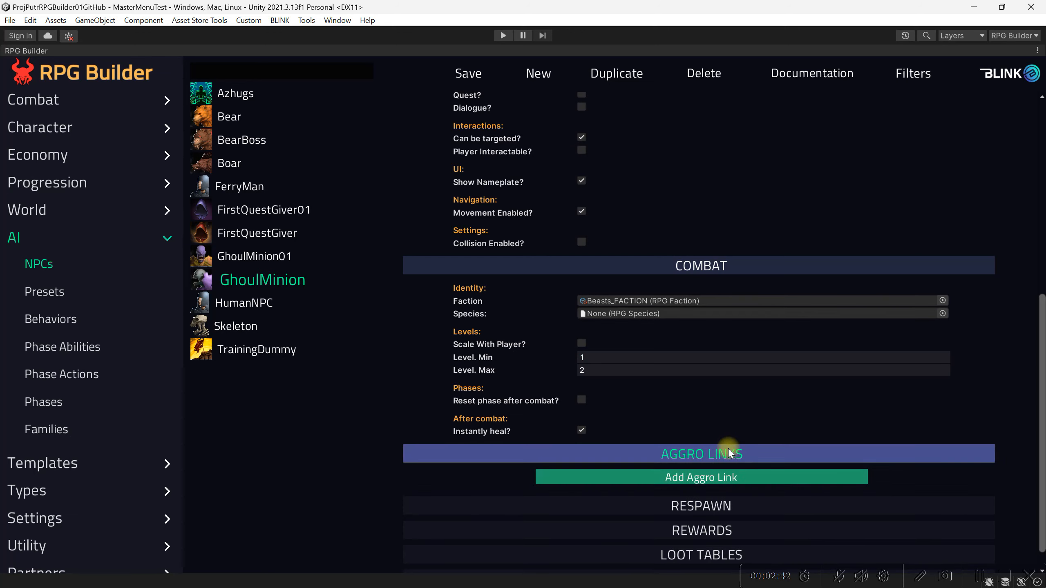
pyautogui.scroll(-1, 728, 452)
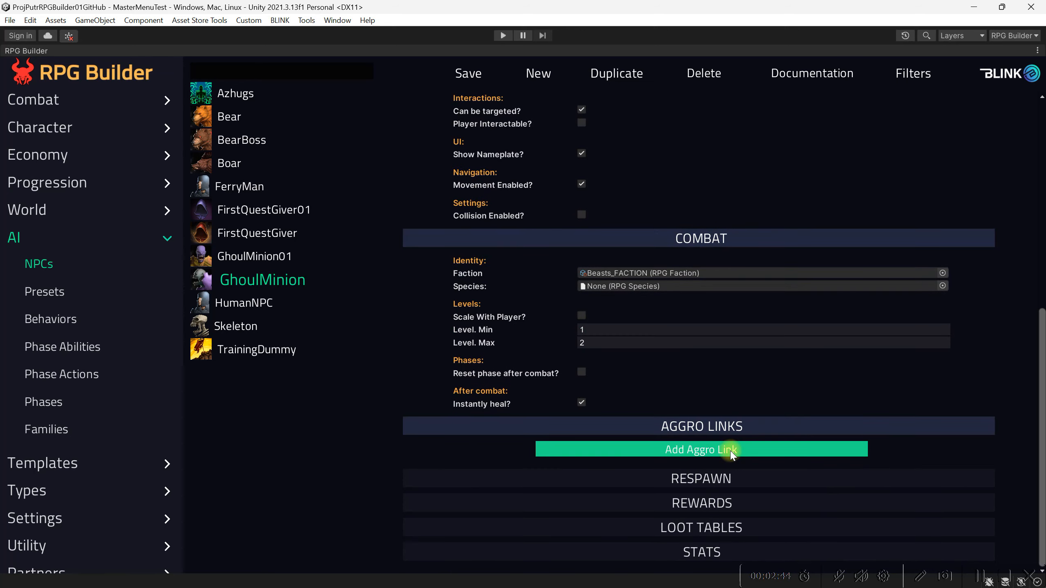
pyautogui.click(731, 450)
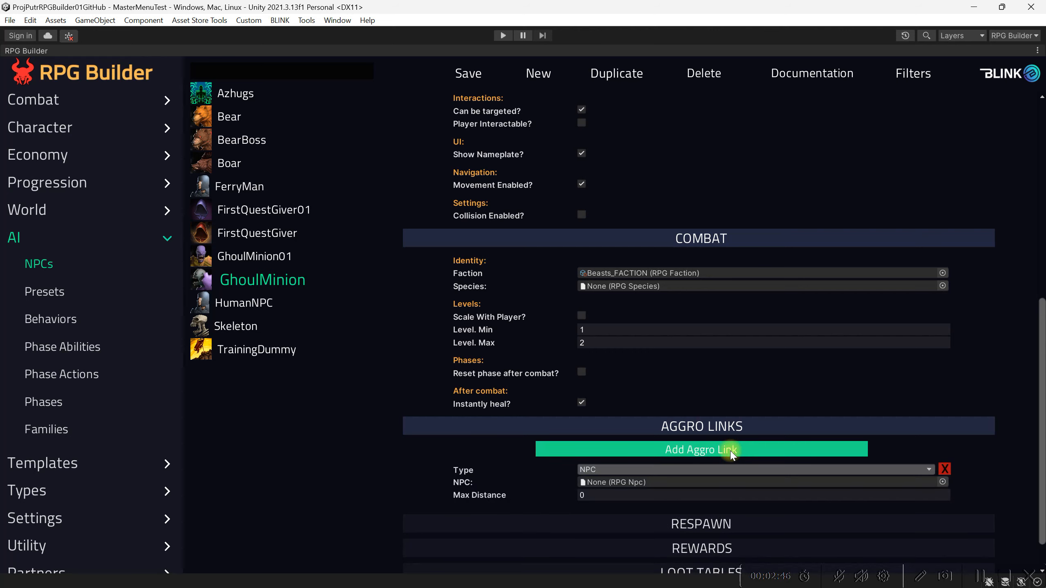
# Assign GhoulMinion_NPC to the new NPC-type aggro link and set its maximum distance to 5
pyautogui.scroll(-1, 556, 423)
pyautogui.scroll(-1, 503, 430)
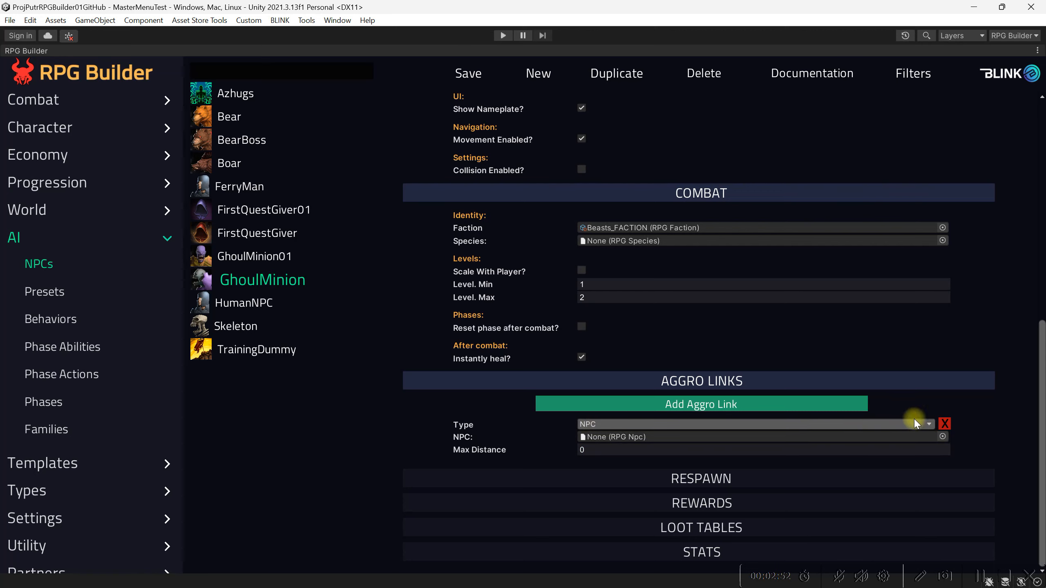
pyautogui.click(565, 423)
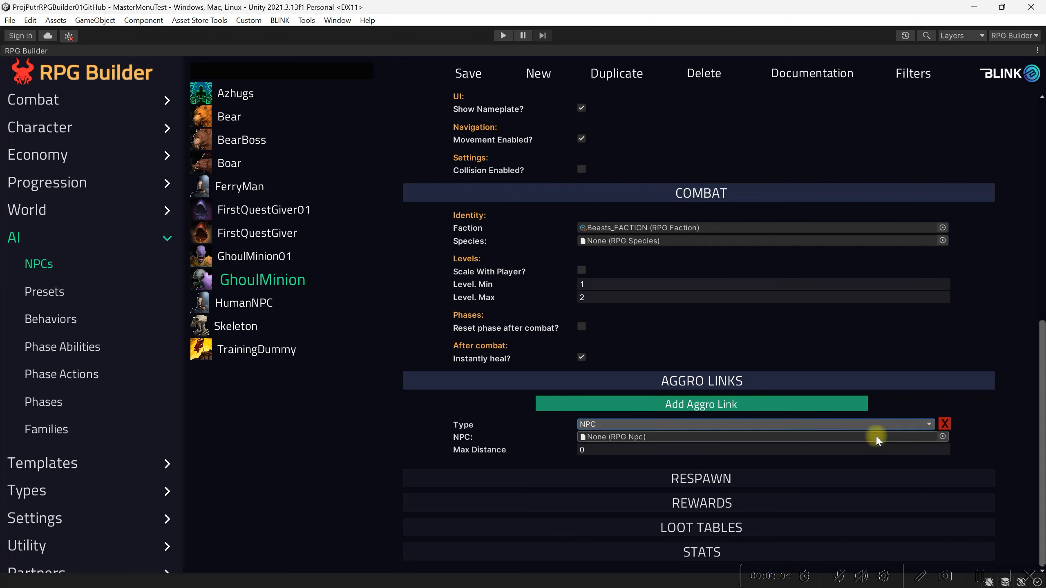
pyautogui.click(925, 426)
pyautogui.click(943, 436)
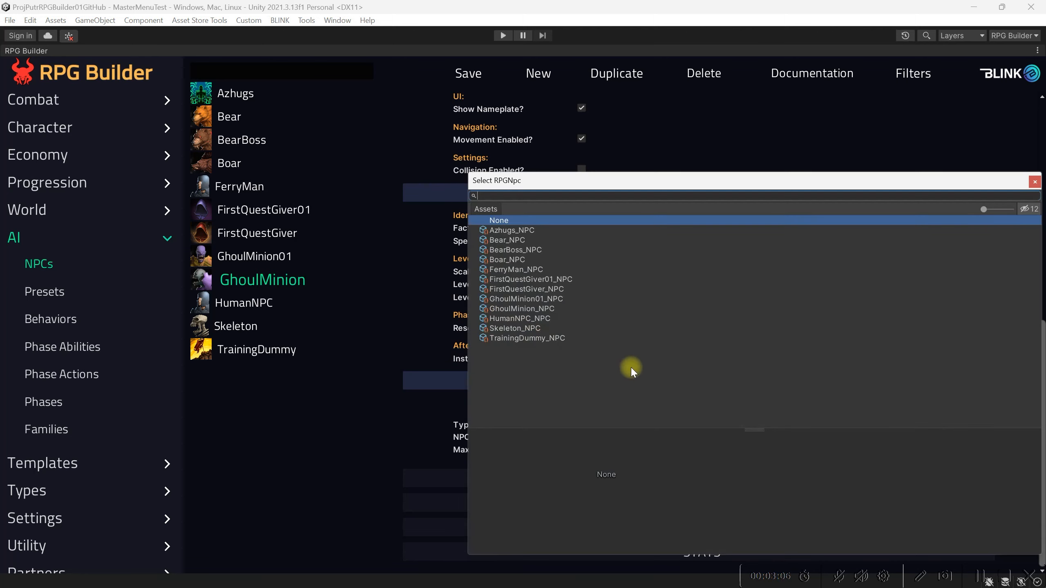
pyautogui.click(563, 307)
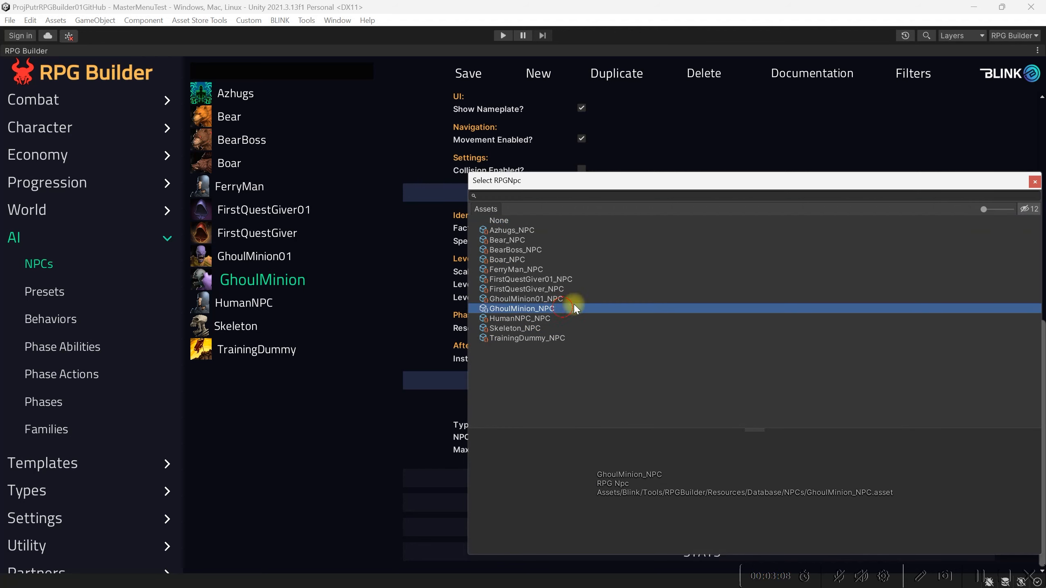
pyautogui.click(1035, 181)
pyautogui.click(834, 451)
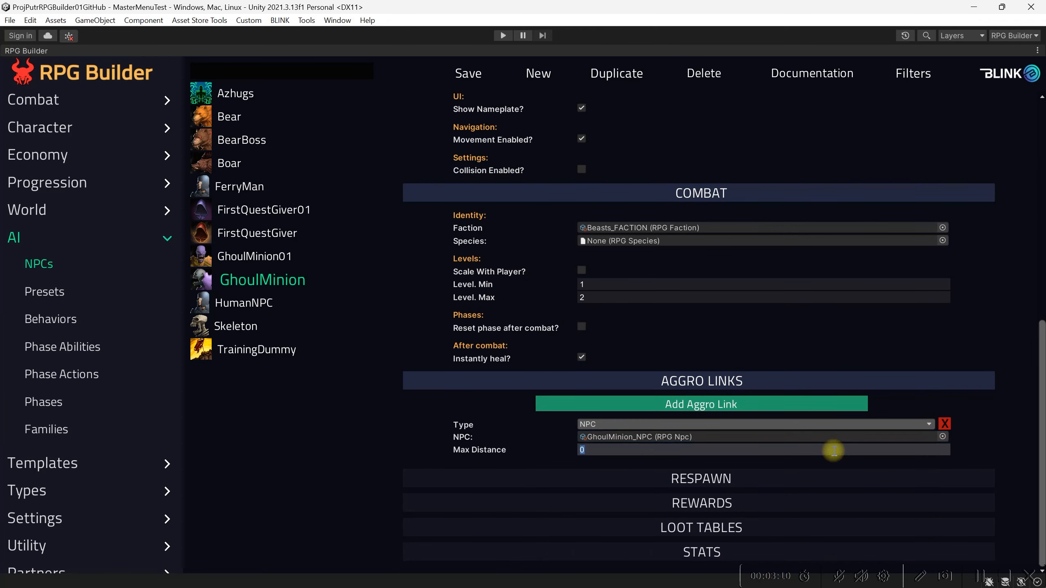
pyautogui.write('5')
pyautogui.press('Return')
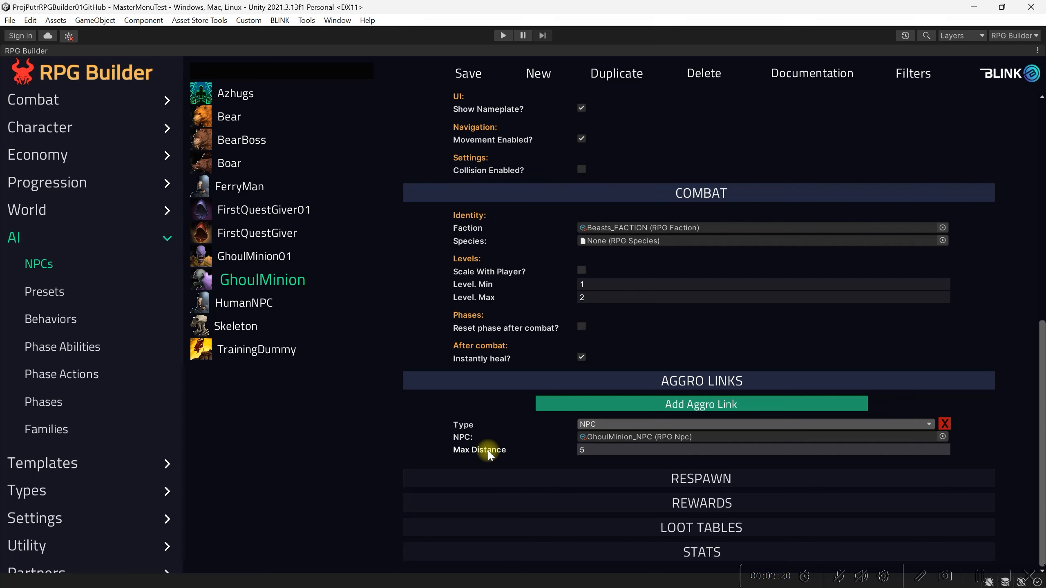
# Set the GhoulMinion's minimum respawn time to 30 and its maximum respawn time to 45
pyautogui.click(628, 473)
pyautogui.scroll(-1, 629, 472)
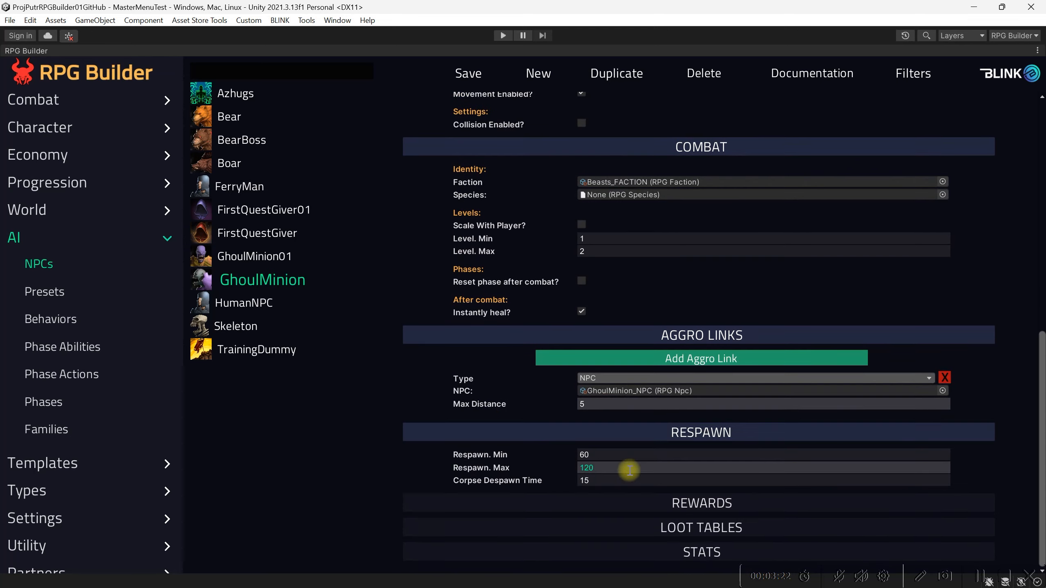
pyautogui.click(599, 456)
pyautogui.write('30')
pyautogui.click(606, 469)
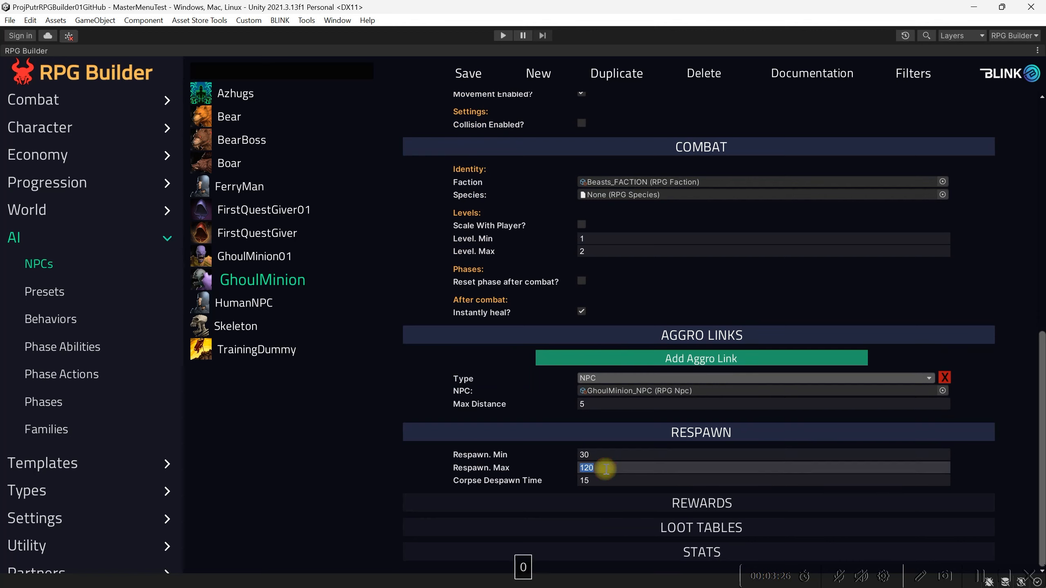
pyautogui.write('45')
# Set the corpse despawn time in the GhoulMinion's respawn settings to 20
pyautogui.click(614, 478)
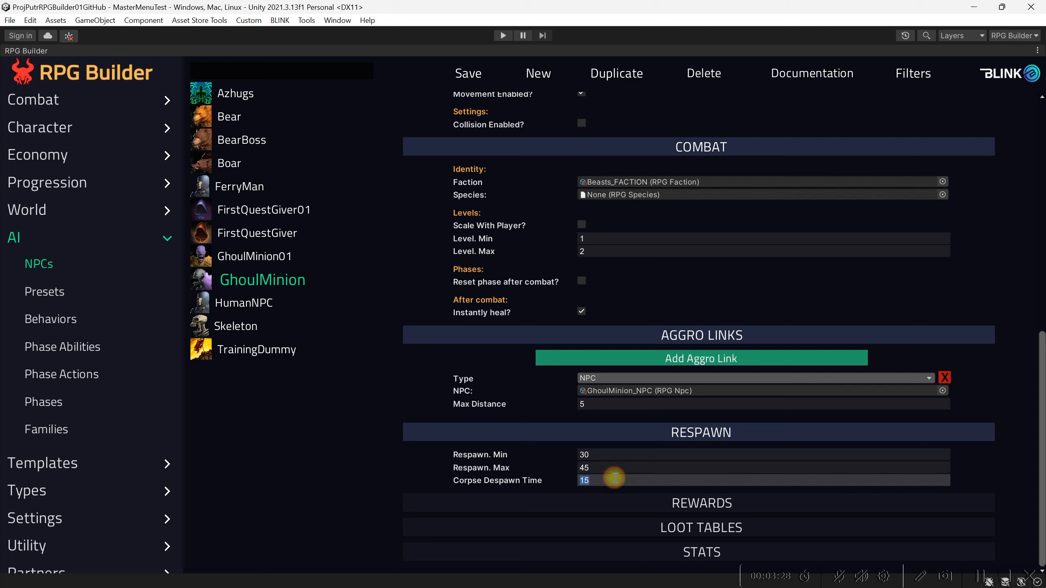
pyautogui.click(904, 468)
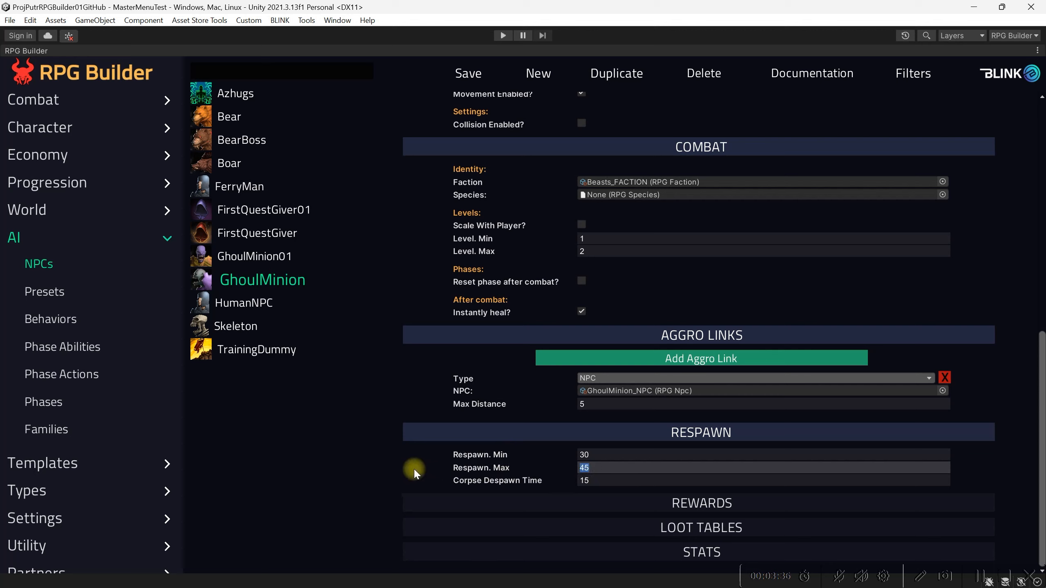
pyautogui.click(601, 480)
pyautogui.write('20')
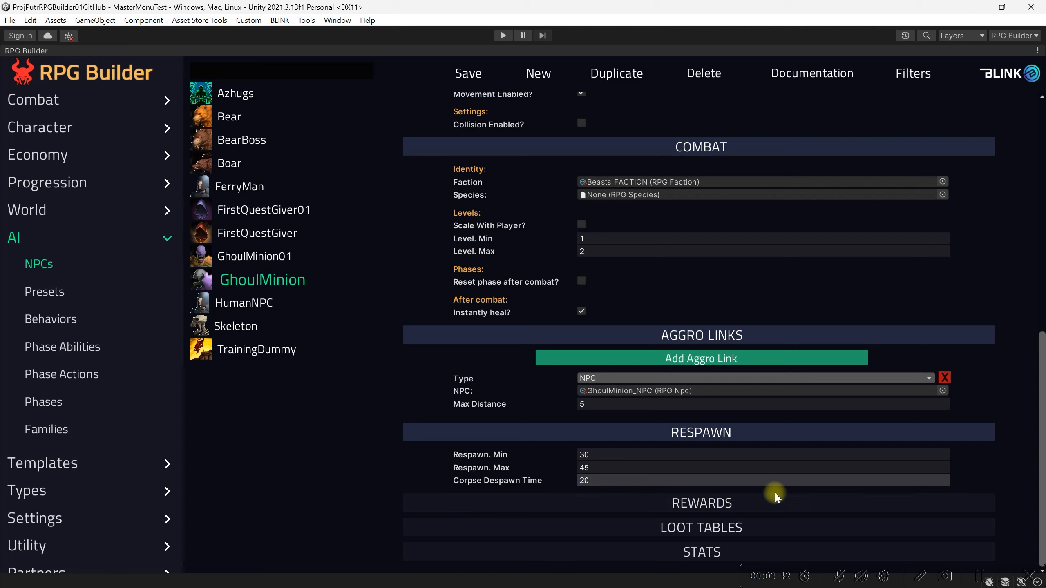
pyautogui.press('Return')
# Set the GhoulMinion's experience reward to a minimum of 2 and a maximum of 4
pyautogui.moveTo(473, 483)
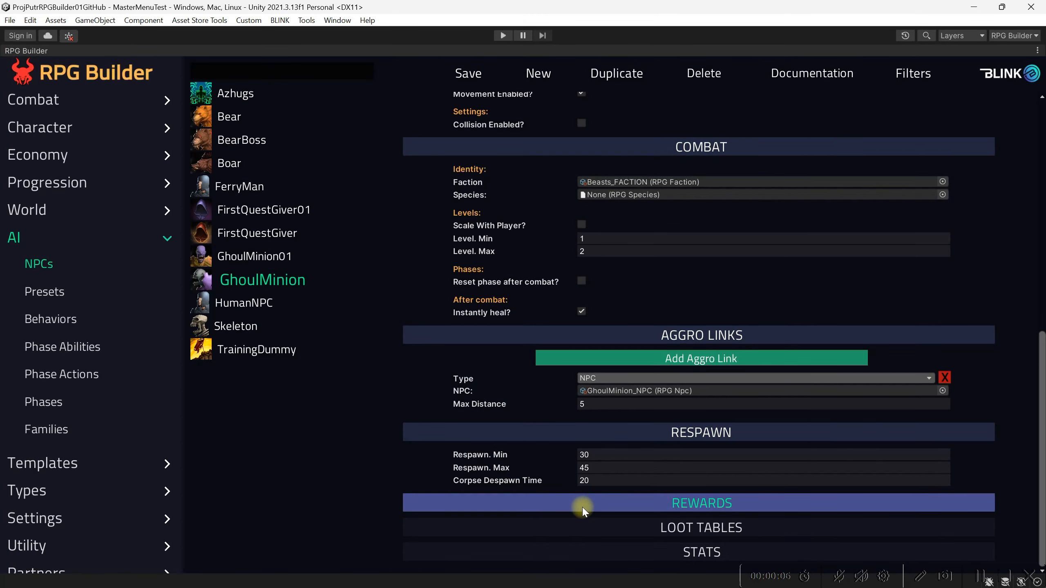
pyautogui.click(584, 510)
pyautogui.scroll(-3, 531, 496)
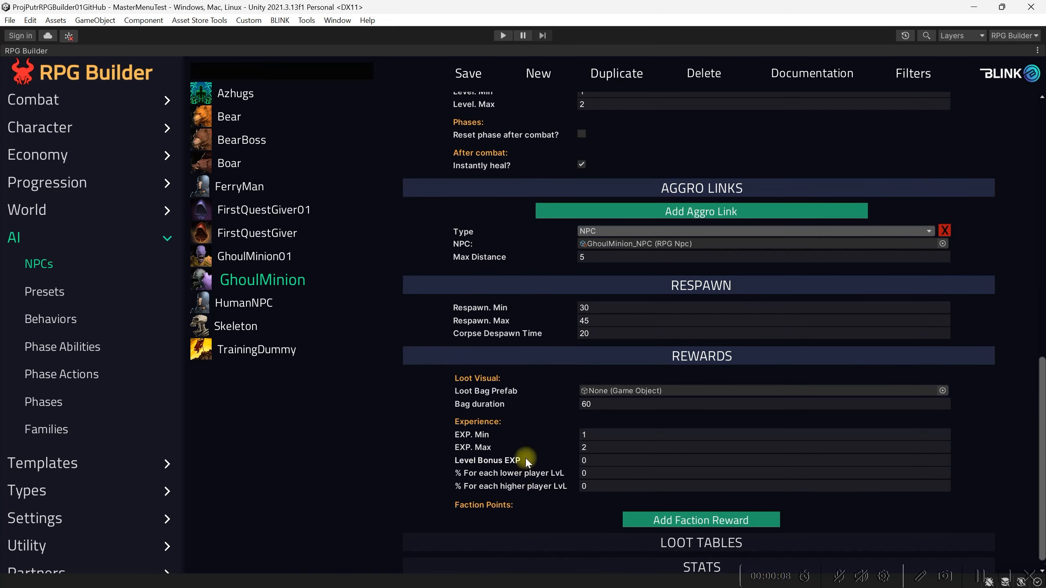
pyautogui.click(608, 401)
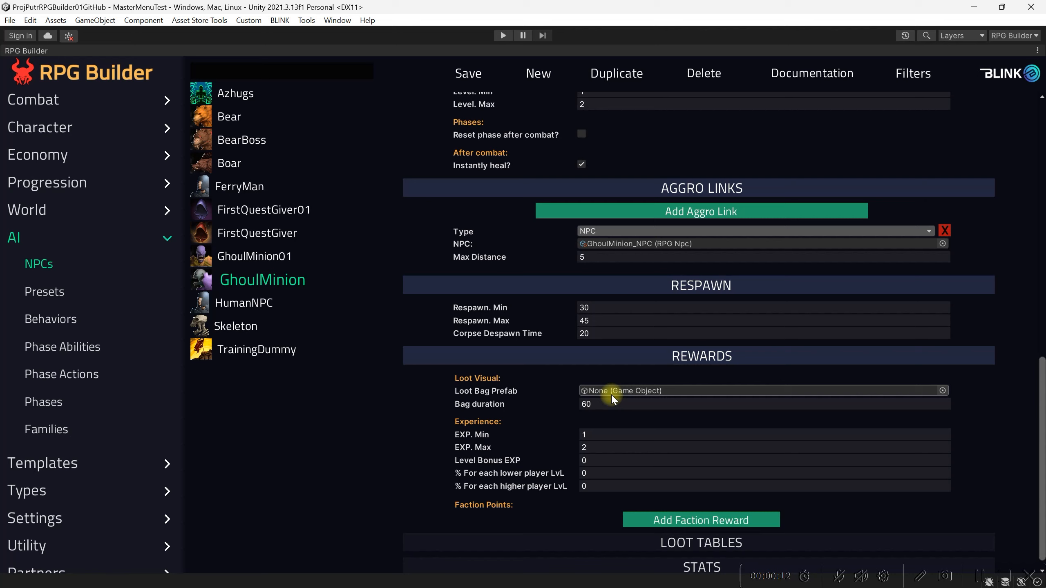
pyautogui.click(608, 434)
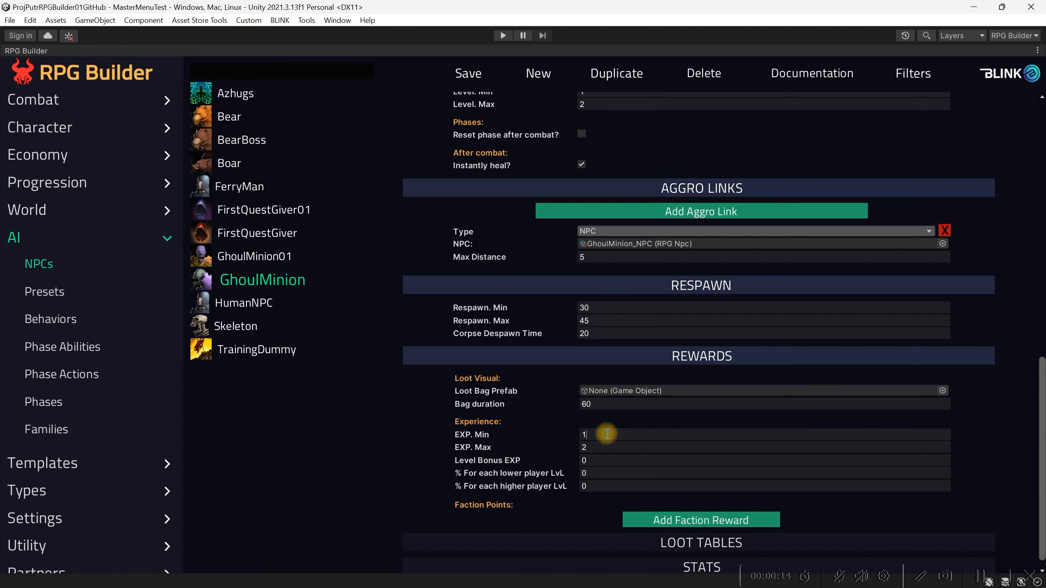
pyautogui.write('2')
pyautogui.click(596, 447)
pyautogui.write('4')
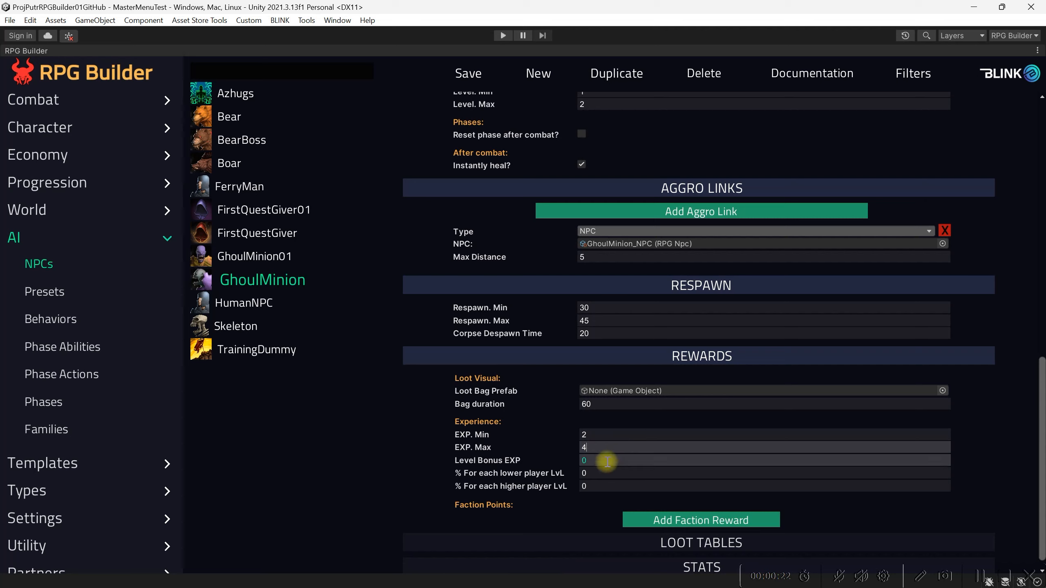
# Set the level bonus EXP to 2 and the percentage for each lower player level to 20
pyautogui.click(606, 459)
pyautogui.write('2')
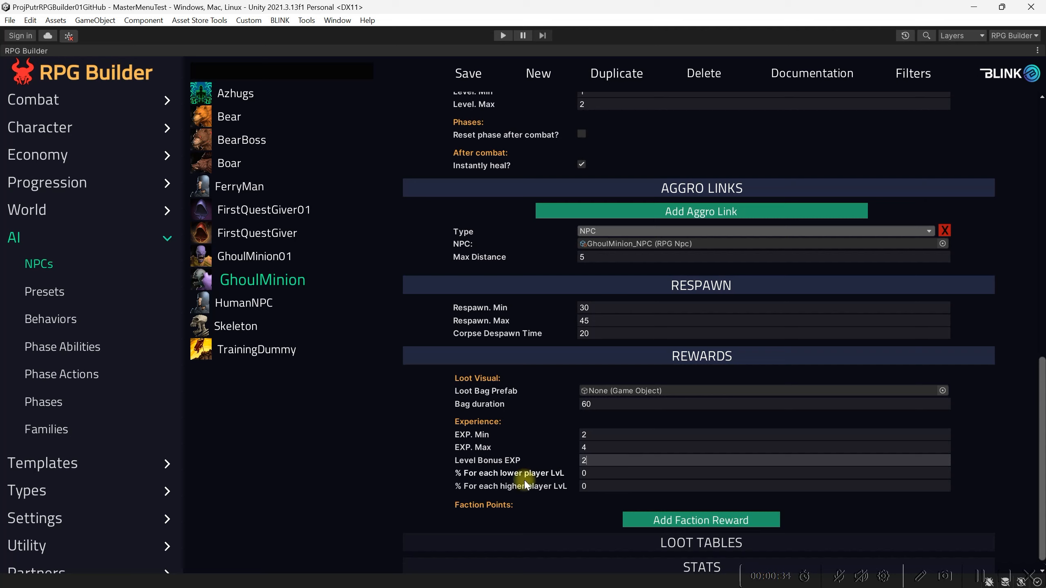
pyautogui.click(603, 473)
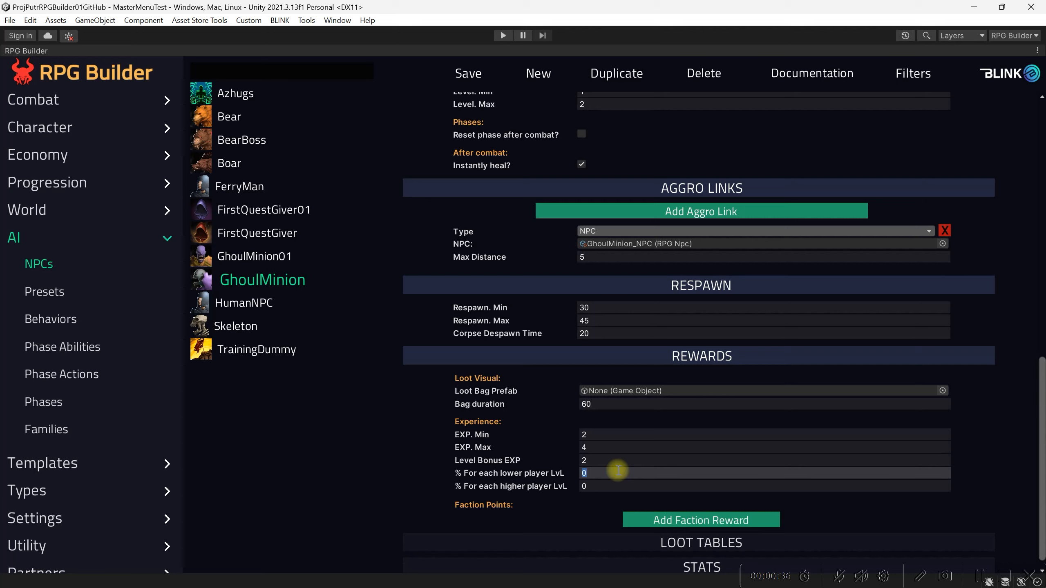
pyautogui.write('20')
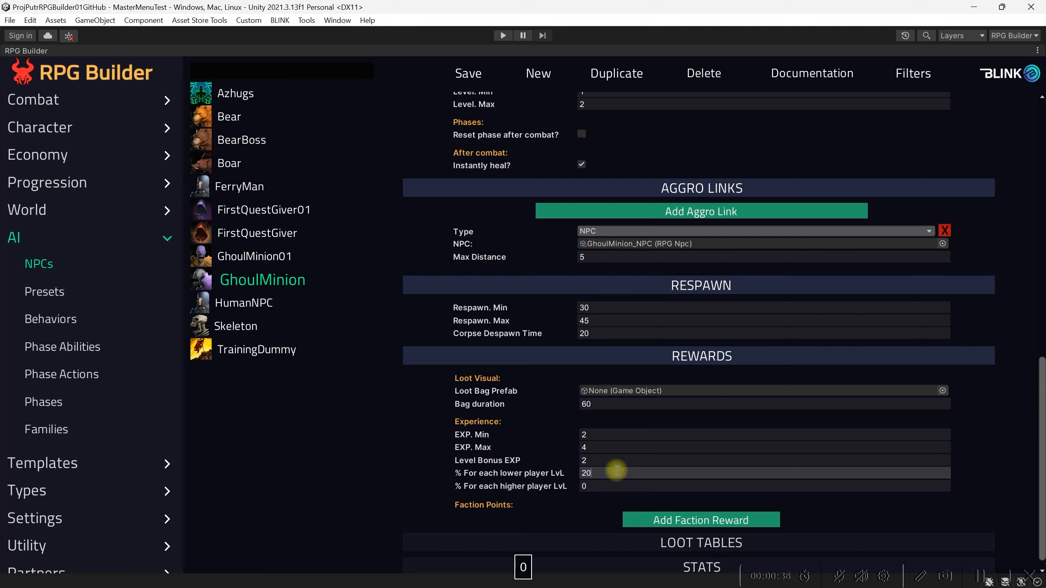
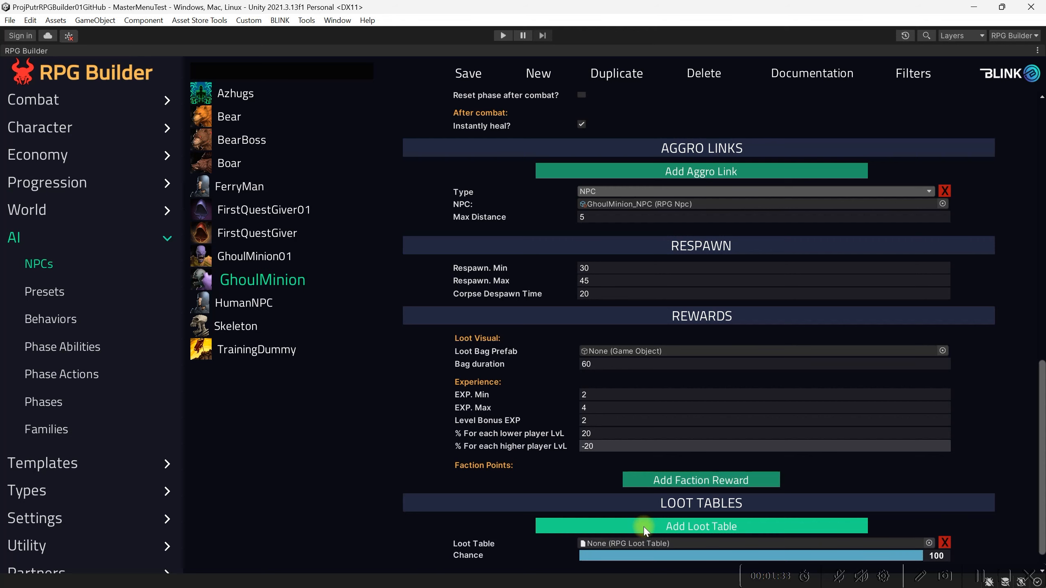
# Add a second loot table entry to the GhoulMinion and assign BlinkCoin_LOOT_TABLE to the first entry
pyautogui.click(645, 527)
pyautogui.scroll(-2, 618, 520)
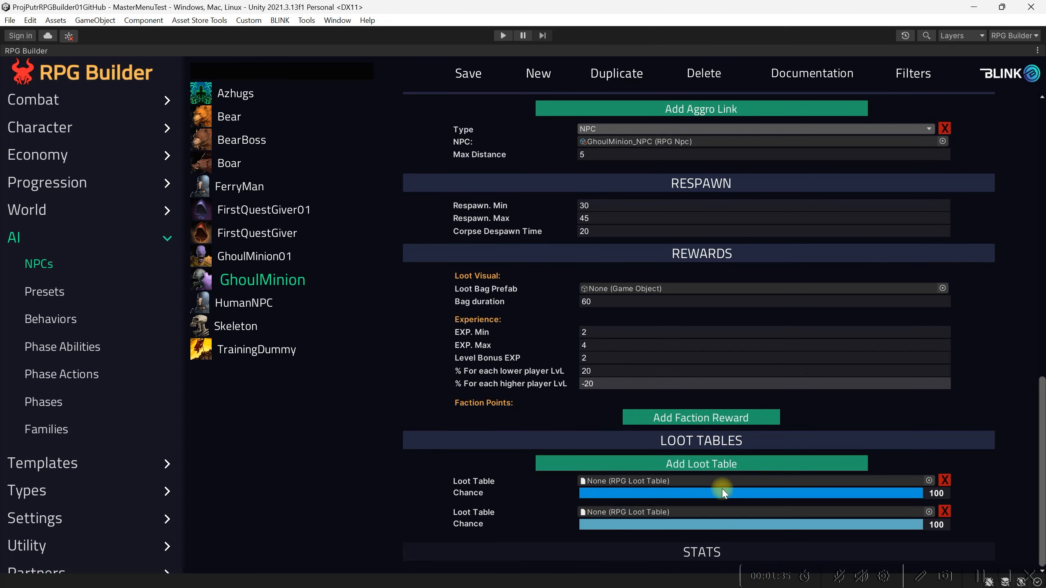
pyautogui.click(929, 481)
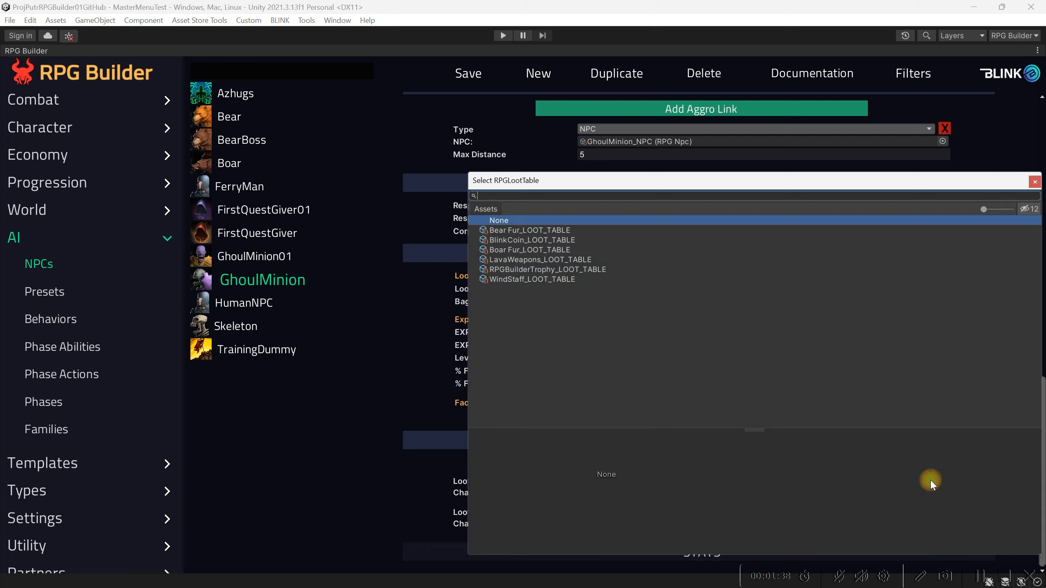
pyautogui.click(525, 241)
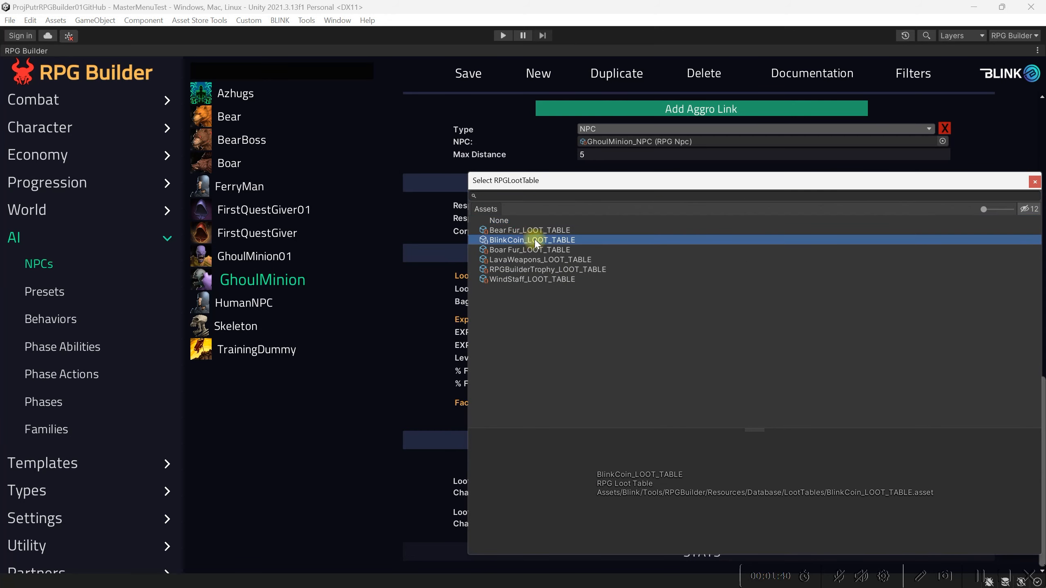
pyautogui.click(1034, 183)
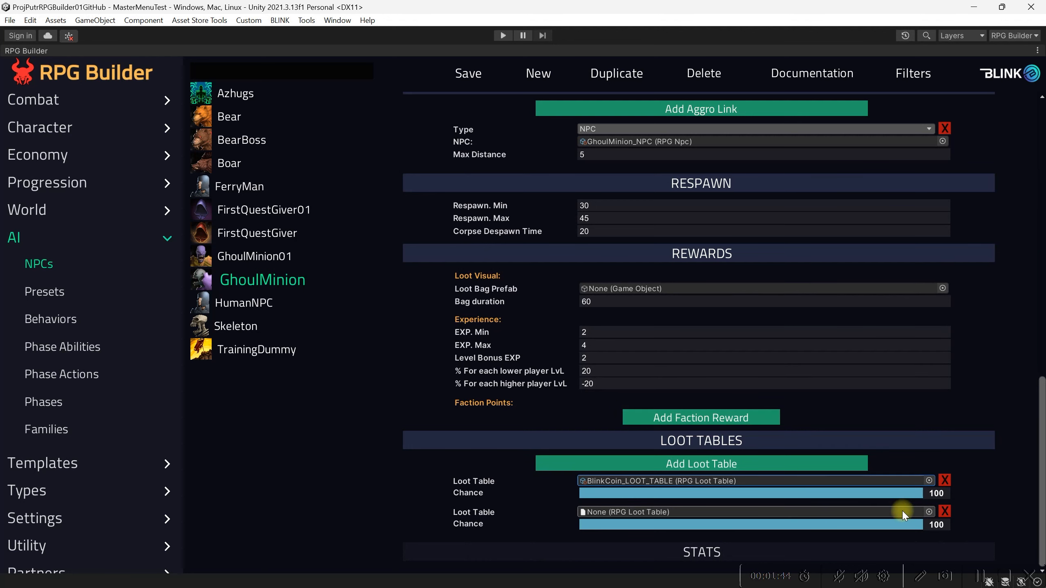
# Assign LavaWeapons_LOOT_TABLE to the GhoulMinion's second loot table entry and save the NPC
pyautogui.click(929, 511)
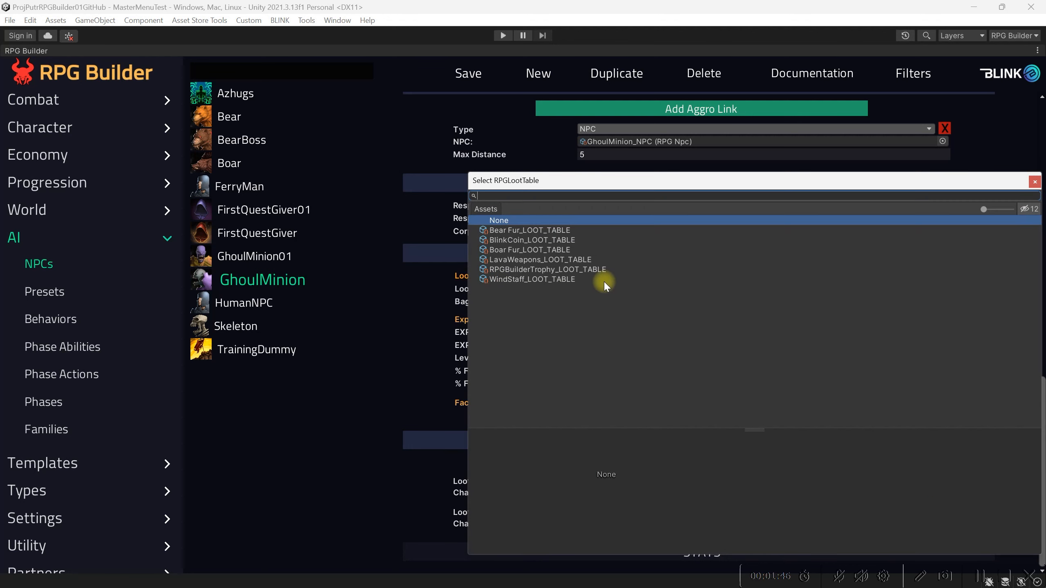
pyautogui.click(554, 260)
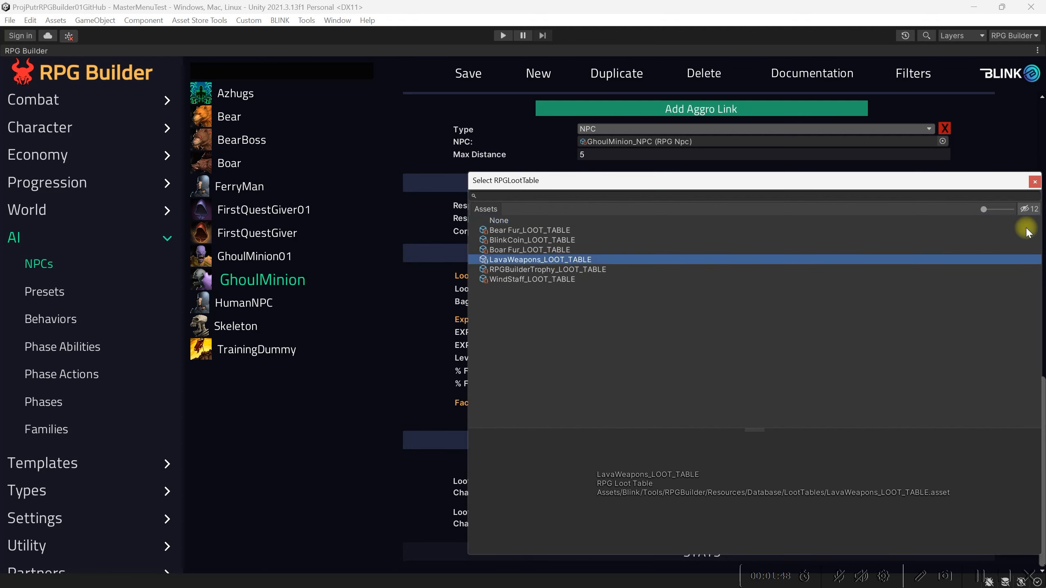
pyautogui.click(1035, 183)
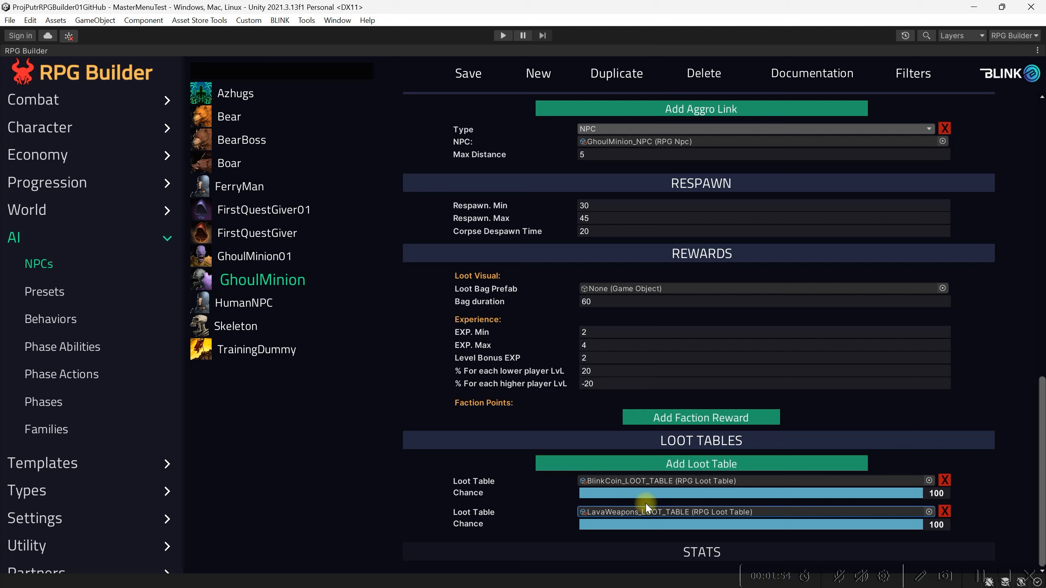
pyautogui.click(469, 74)
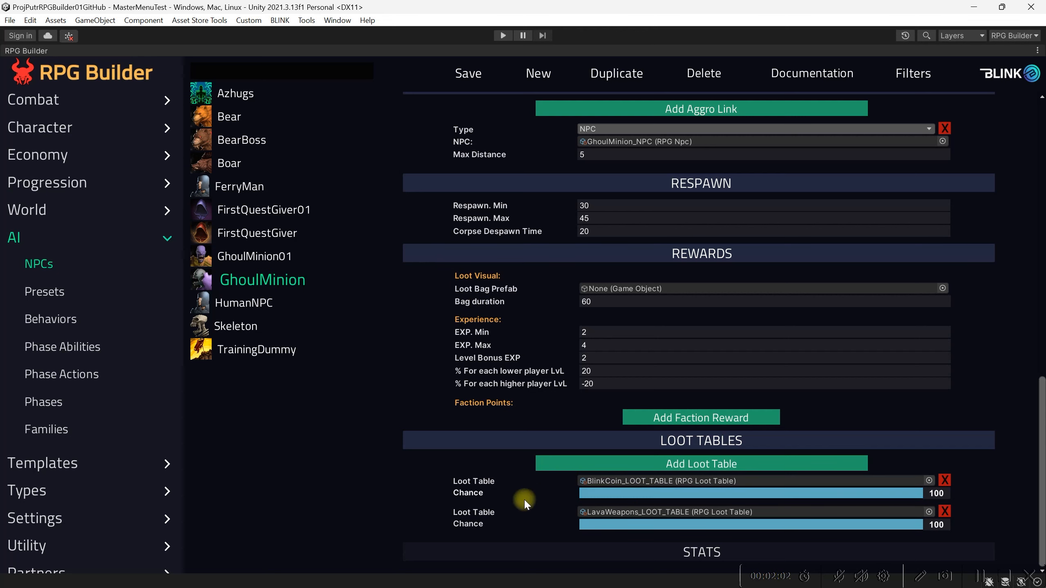
# Look over the loot tables defined in the Economy category, and return to the GhoulMinion NPC
pyautogui.click(67, 154)
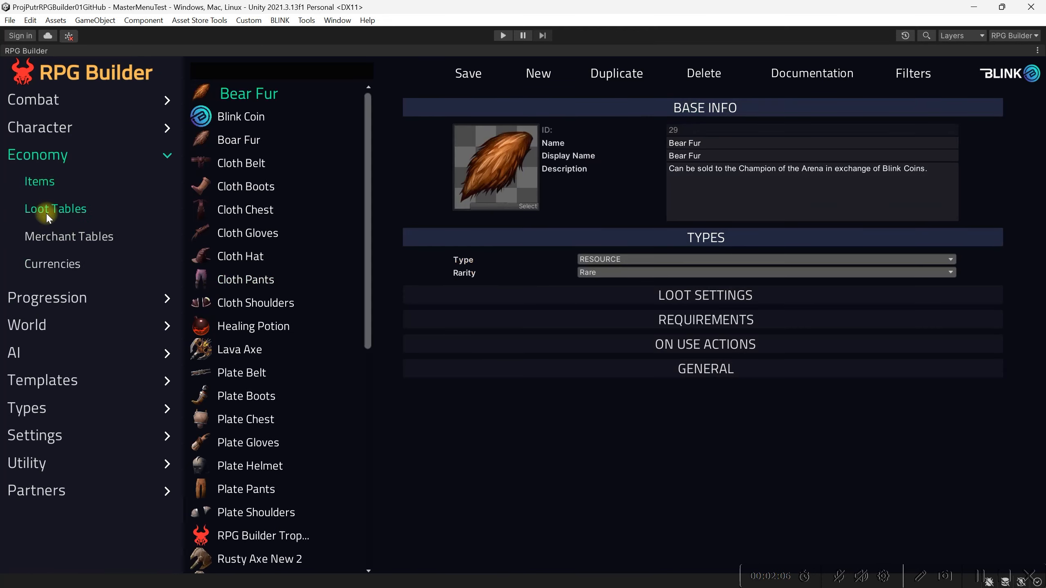
pyautogui.click(46, 210)
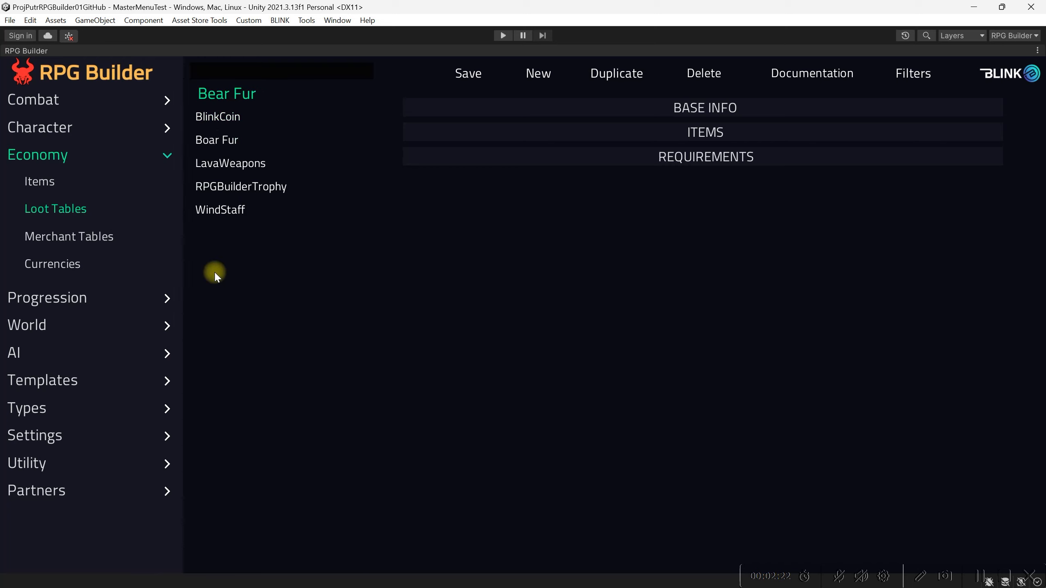
pyautogui.click(13, 353)
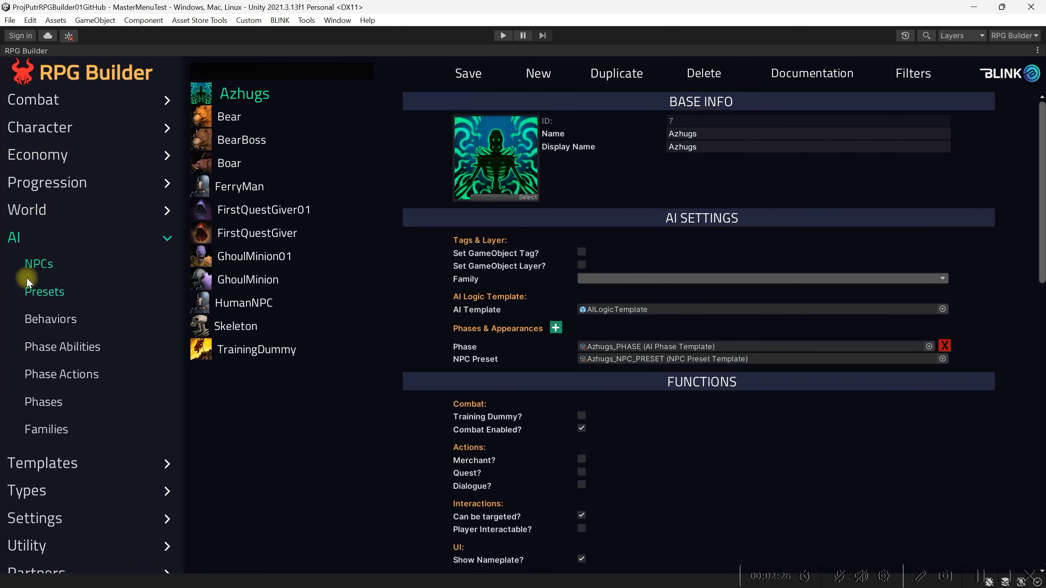
pyautogui.click(250, 283)
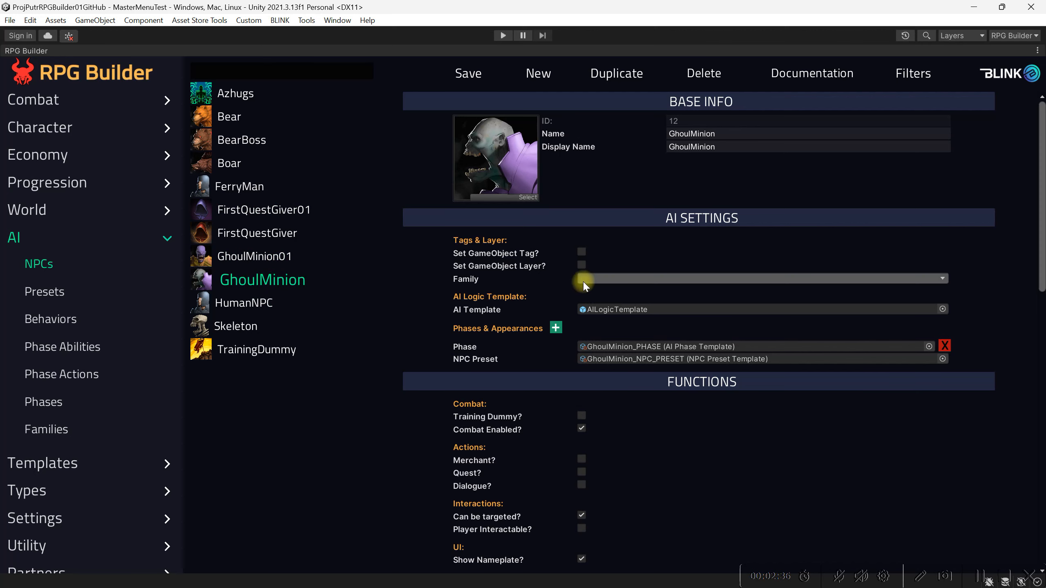
# Add a stat entry to the GhoulMinion's stats and assign Health_STAT to it
pyautogui.scroll(-12, 609, 352)
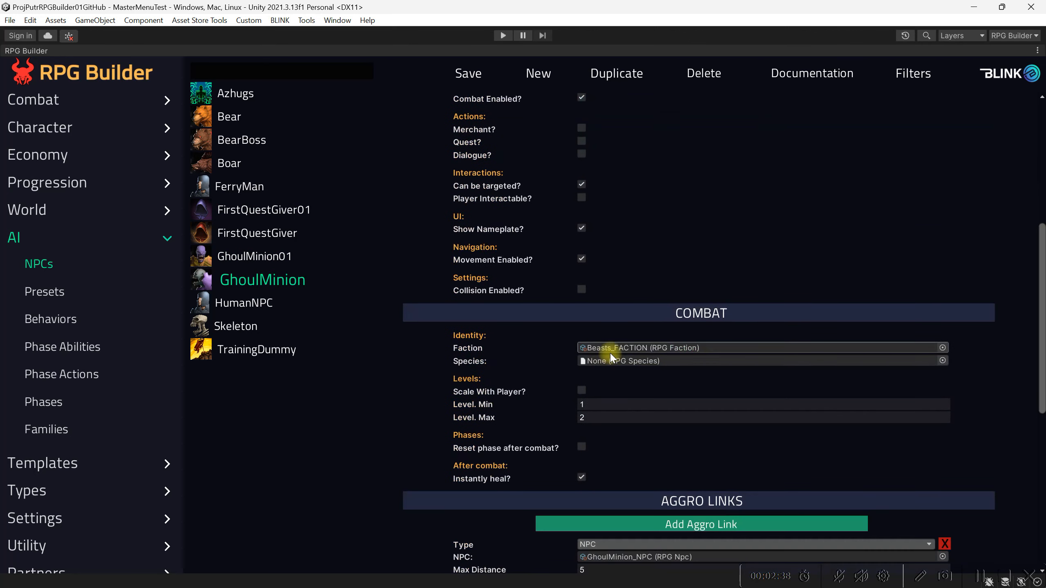
pyautogui.scroll(-10, 611, 356)
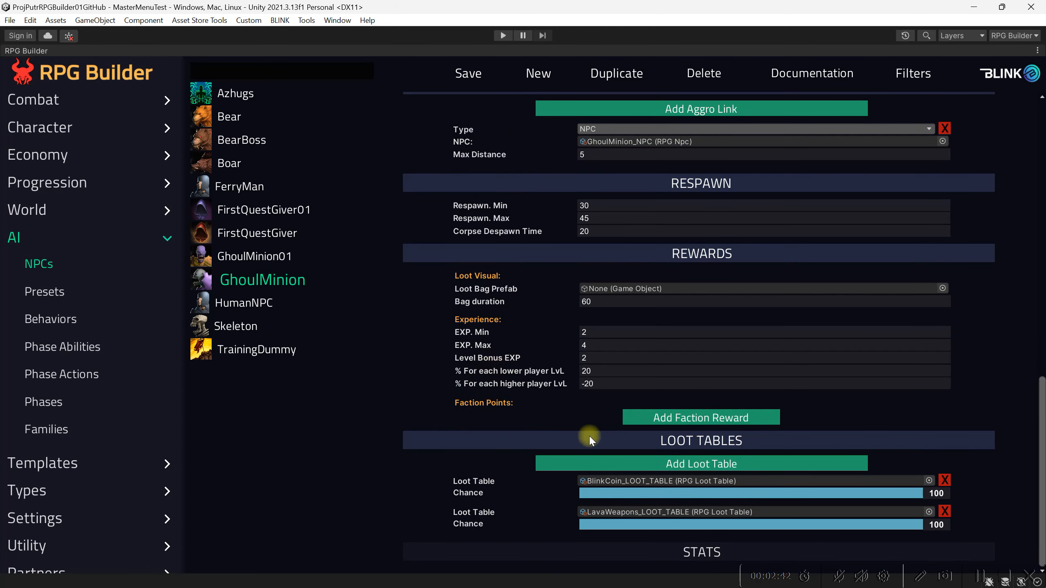
pyautogui.click(613, 547)
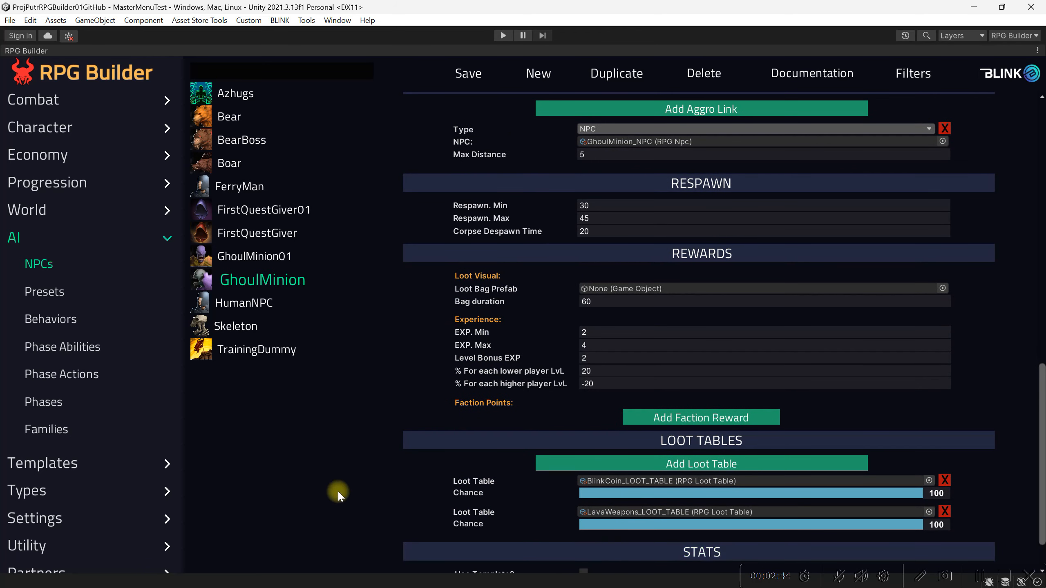
pyautogui.scroll(-3, 446, 498)
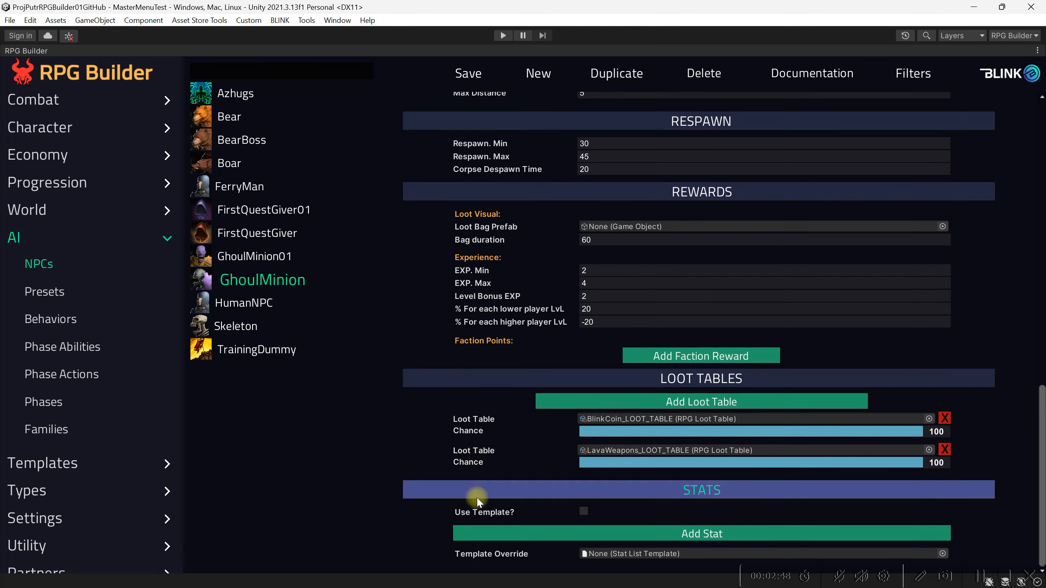
pyautogui.click(565, 531)
pyautogui.scroll(-2, 393, 476)
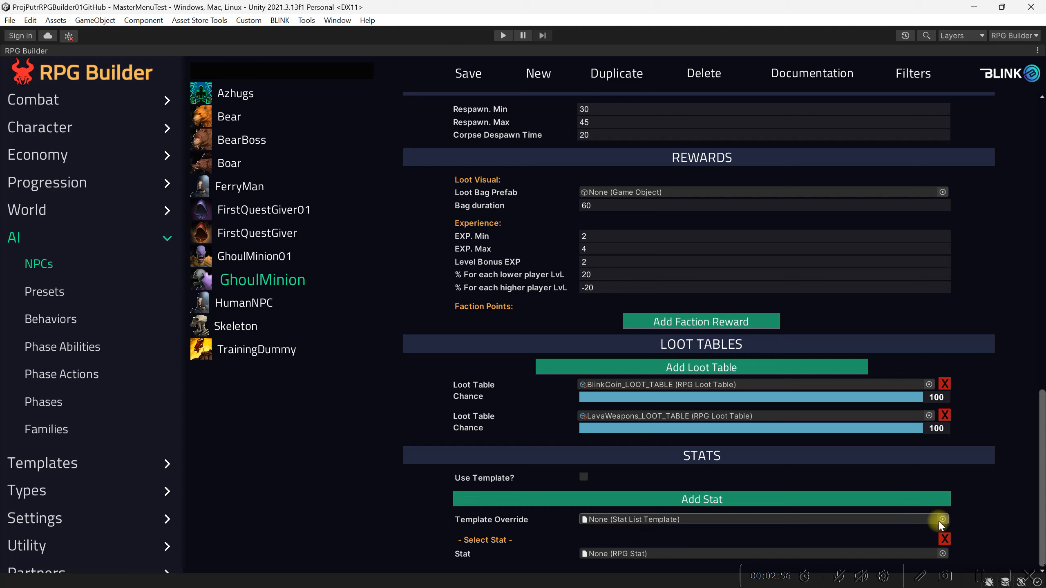
pyautogui.click(942, 554)
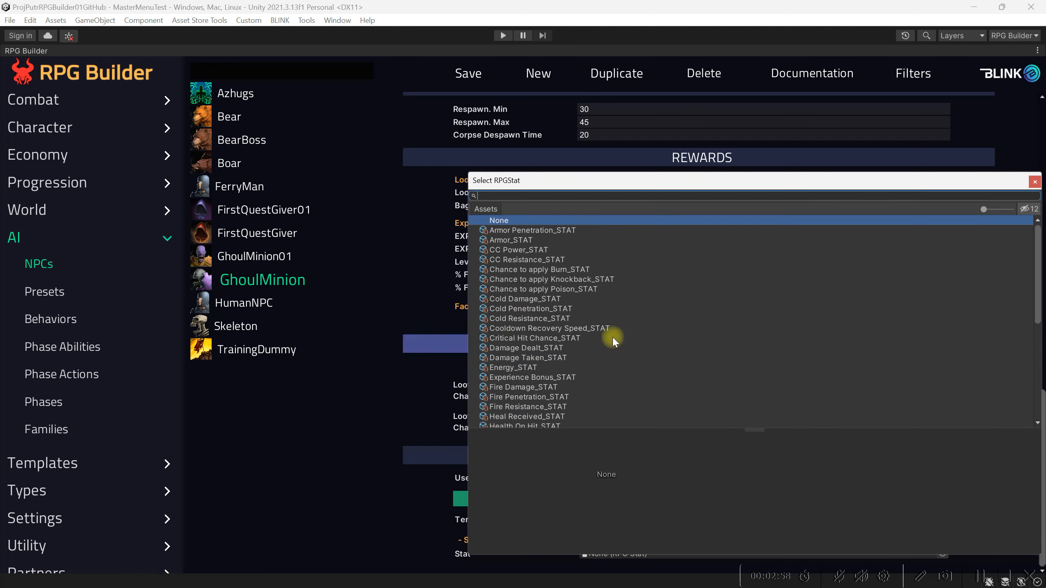
pyautogui.write('hea')
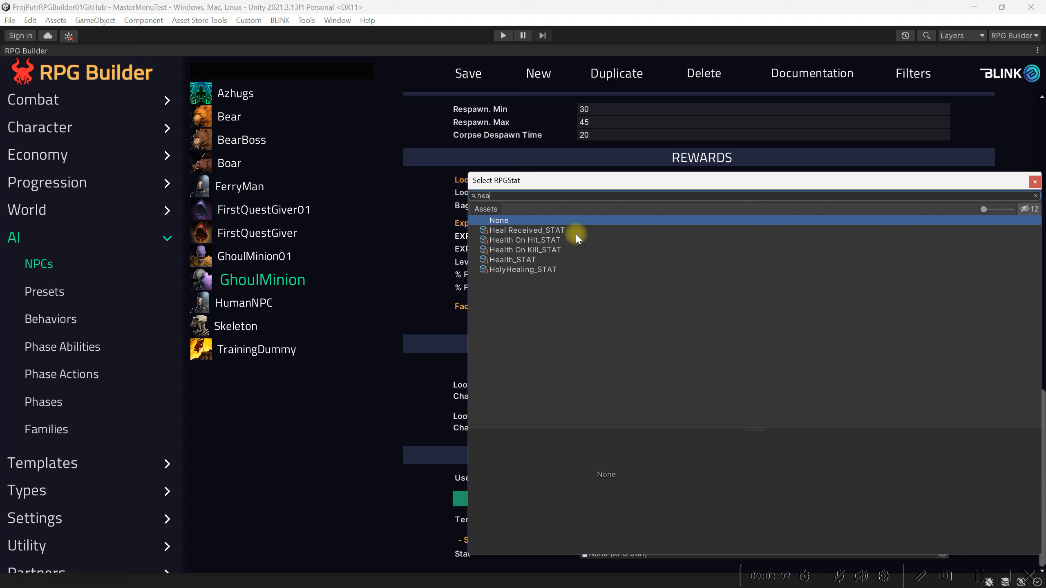
pyautogui.click(535, 260)
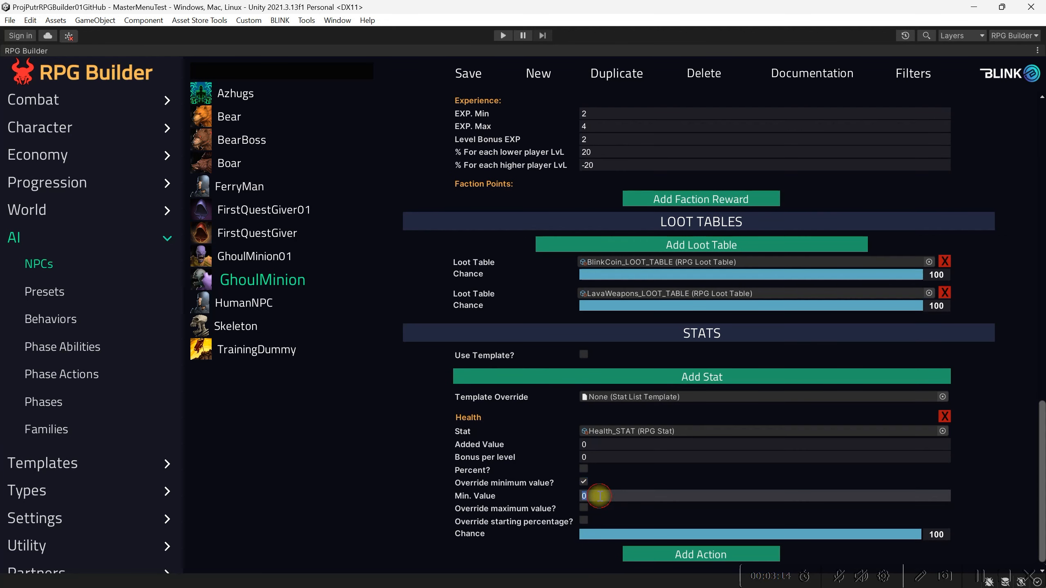
# Override only the Health stat's maximum value, without a minimum override, set it to 60, and save the NPC
pyautogui.click(583, 509)
pyautogui.click(584, 483)
pyautogui.click(592, 508)
pyautogui.write('60')
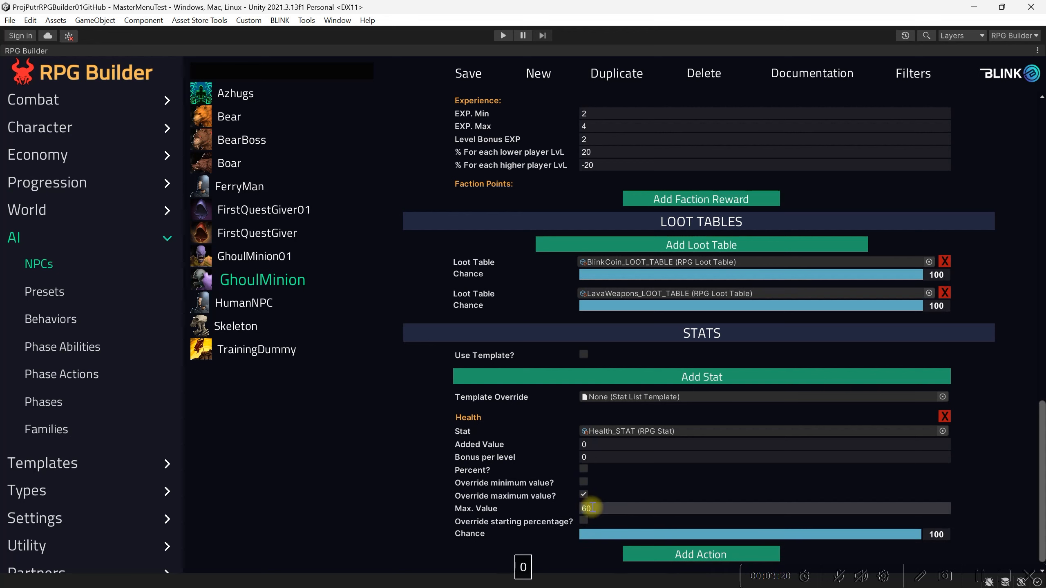
pyautogui.click(464, 77)
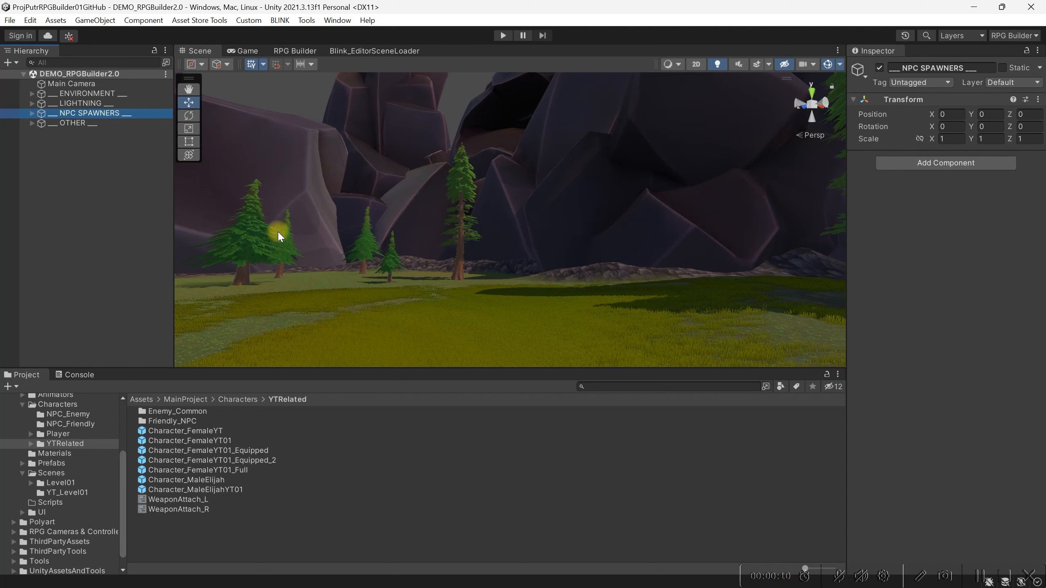
# Load the Demo scene with the editor scene loader and expand the ___ NPC SPAWNERS ___ object in the hierarchy
pyautogui.click(350, 50)
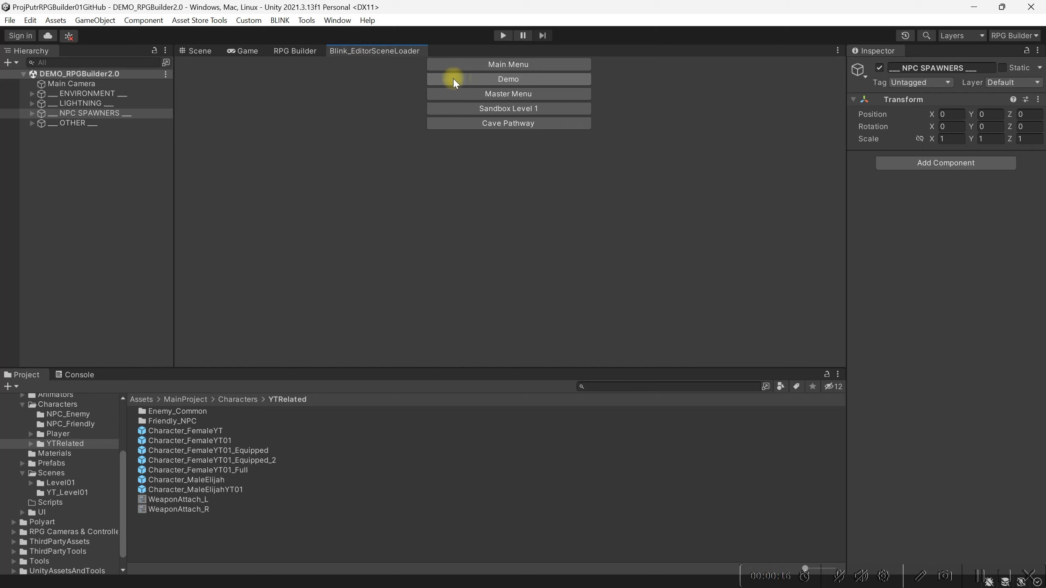
pyautogui.click(507, 83)
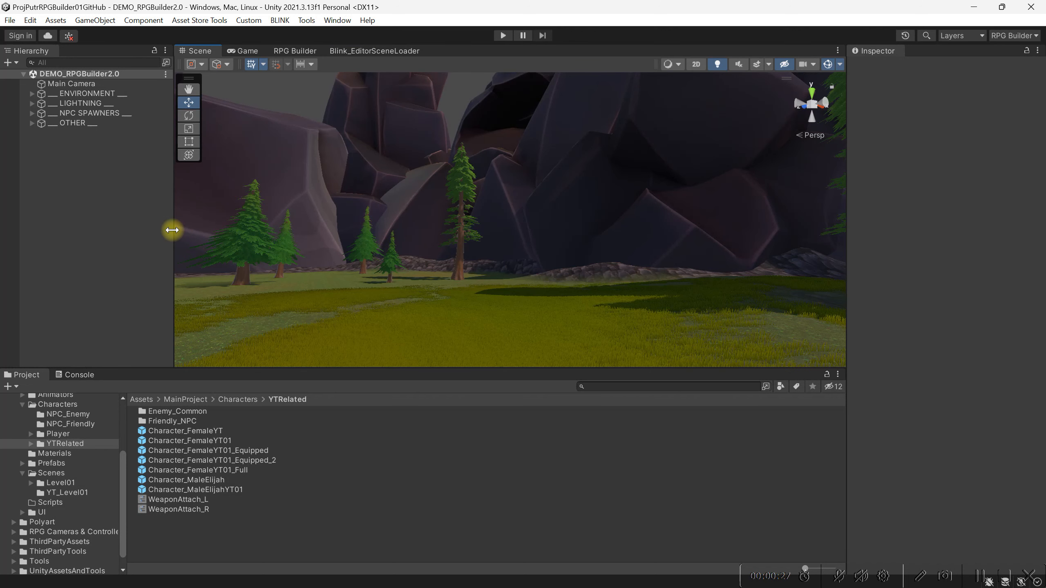
pyautogui.click(69, 114)
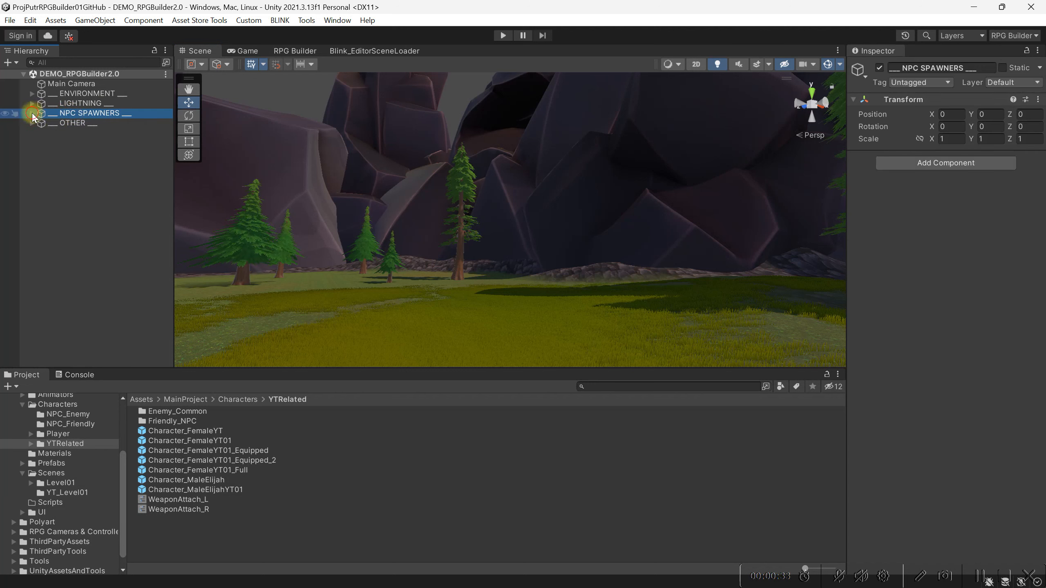
pyautogui.click(32, 113)
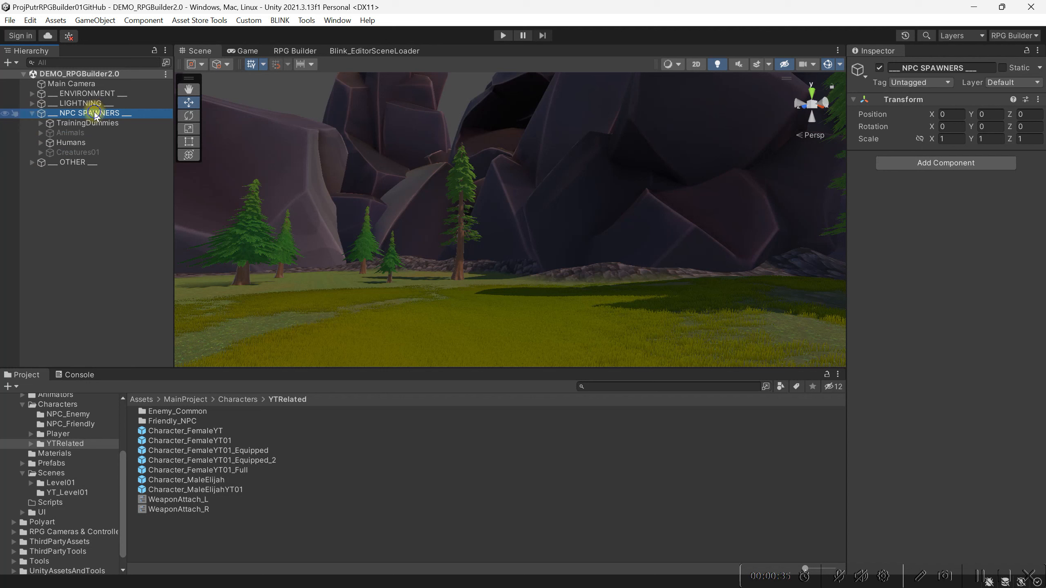
# Create an empty child object named Creatures under ___ NPC SPAWNERS ___ and reset its transform
pyautogui.rightClick(96, 112)
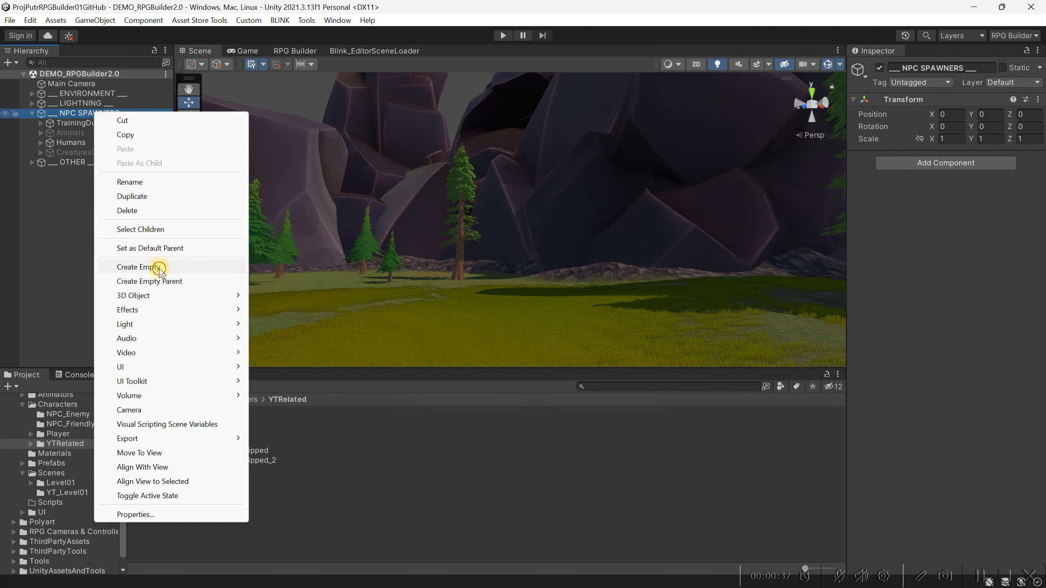
pyautogui.click(154, 268)
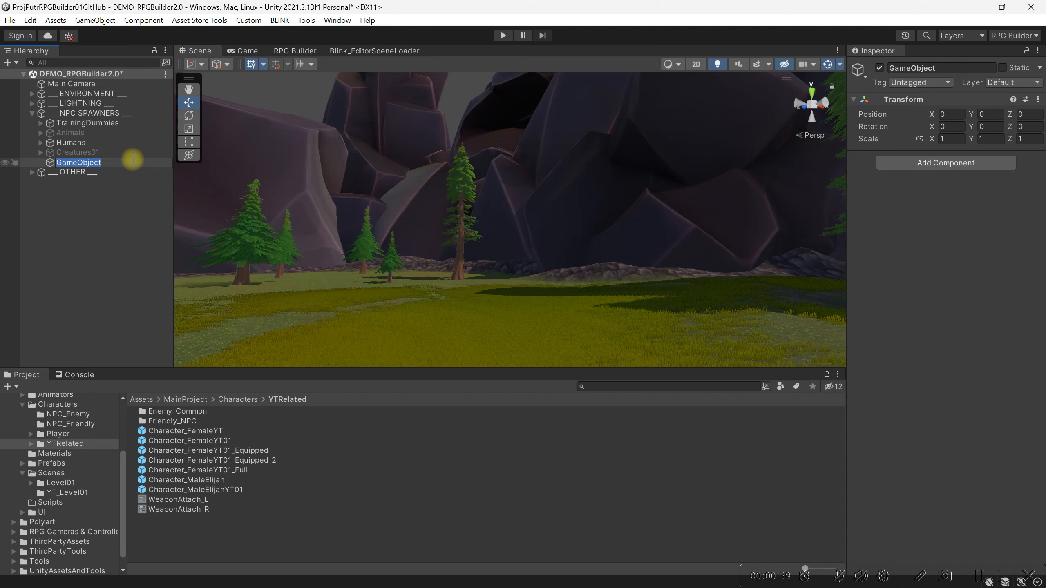
pyautogui.write('Creatures')
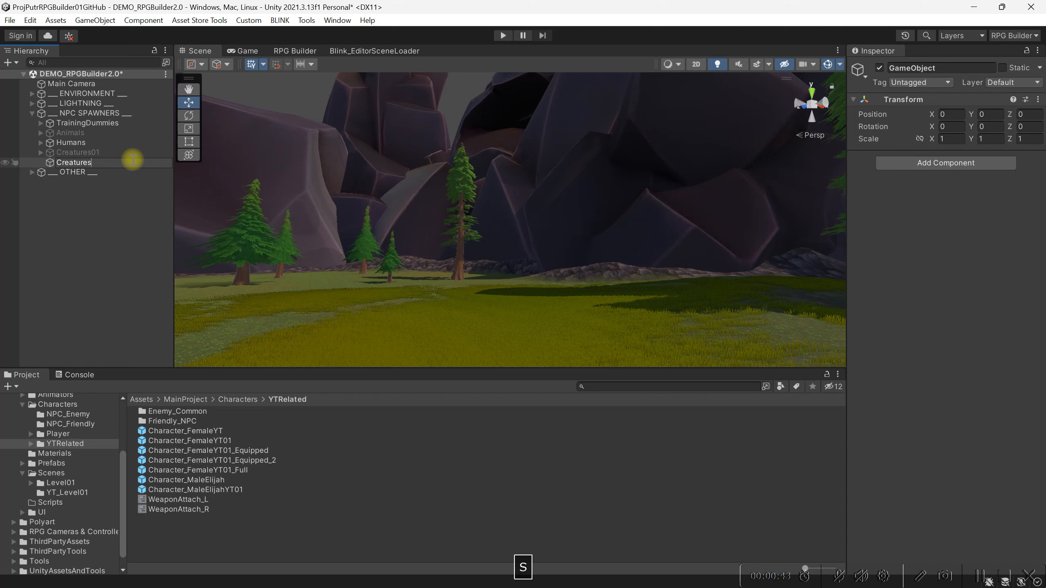
pyautogui.press('Return')
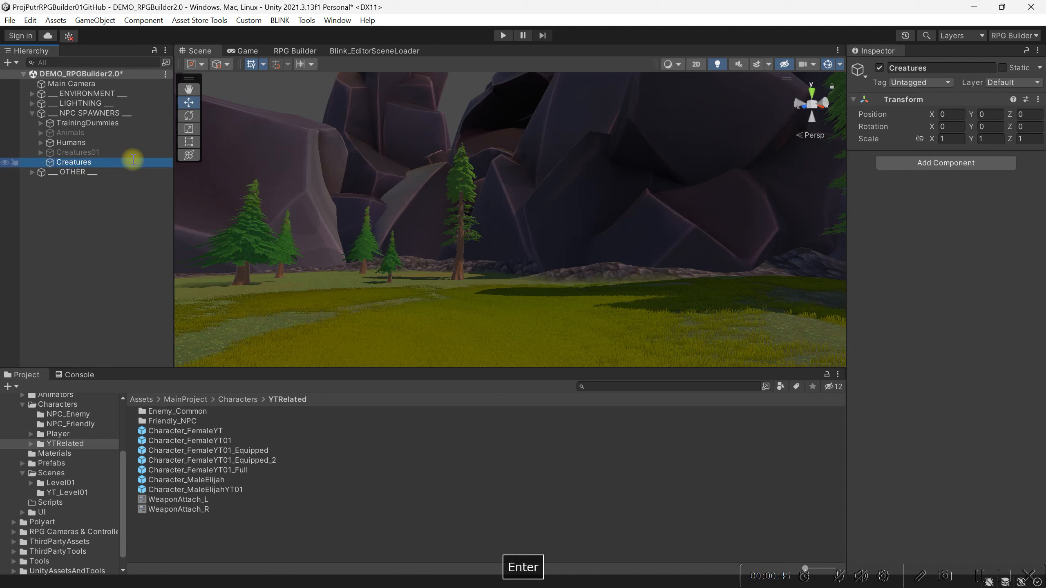
pyautogui.click(1038, 100)
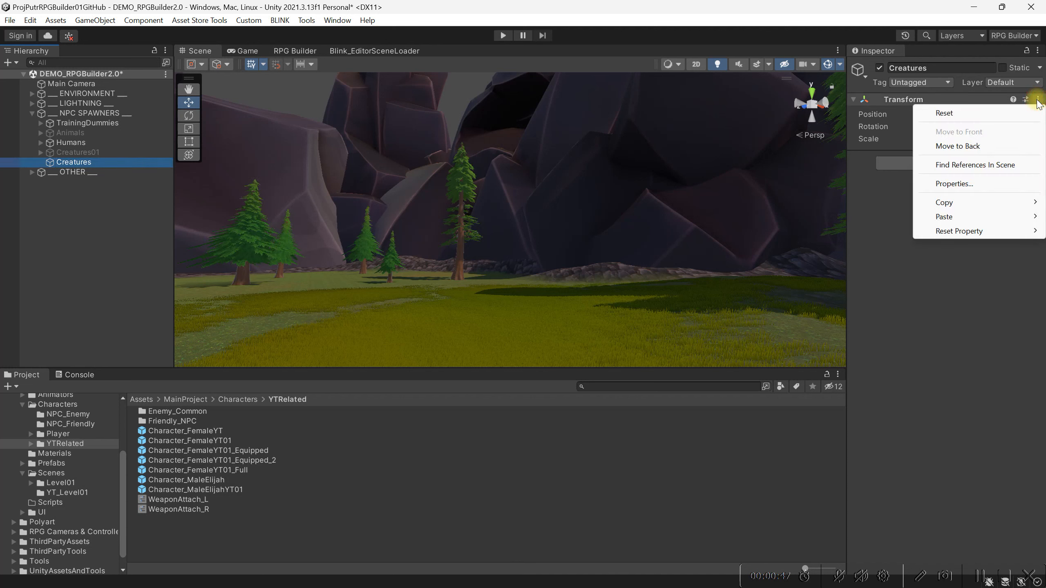
pyautogui.click(1009, 112)
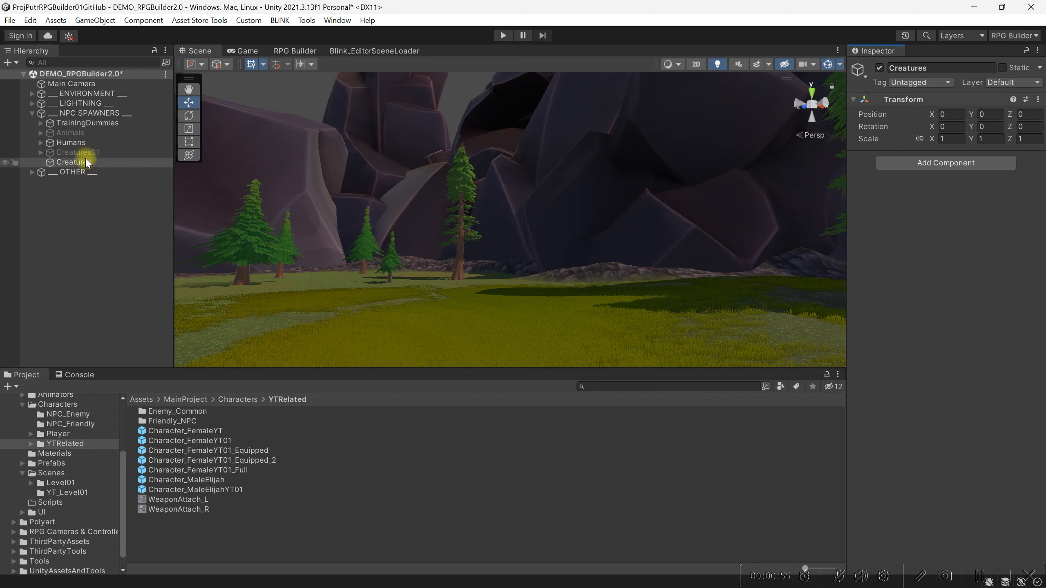
# Create an empty child object named GhoulMinion under the Creatures object
pyautogui.click(74, 133)
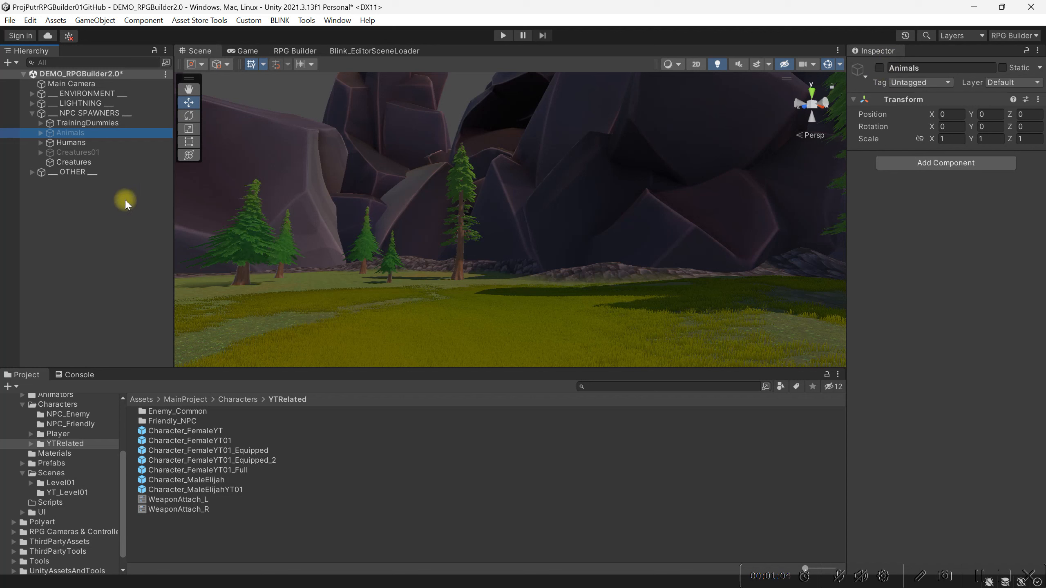
pyautogui.click(105, 164)
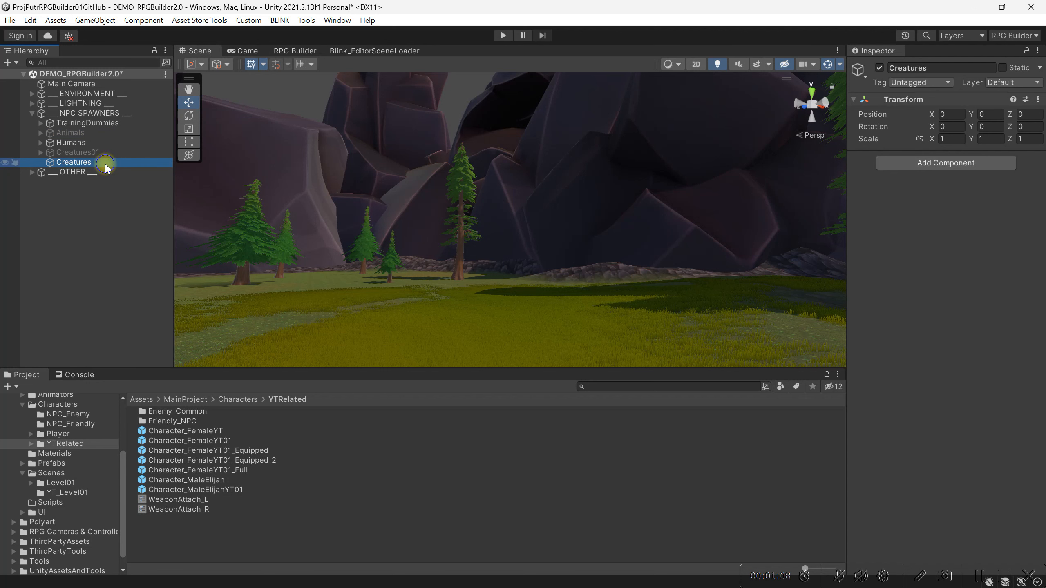
pyautogui.rightClick(106, 166)
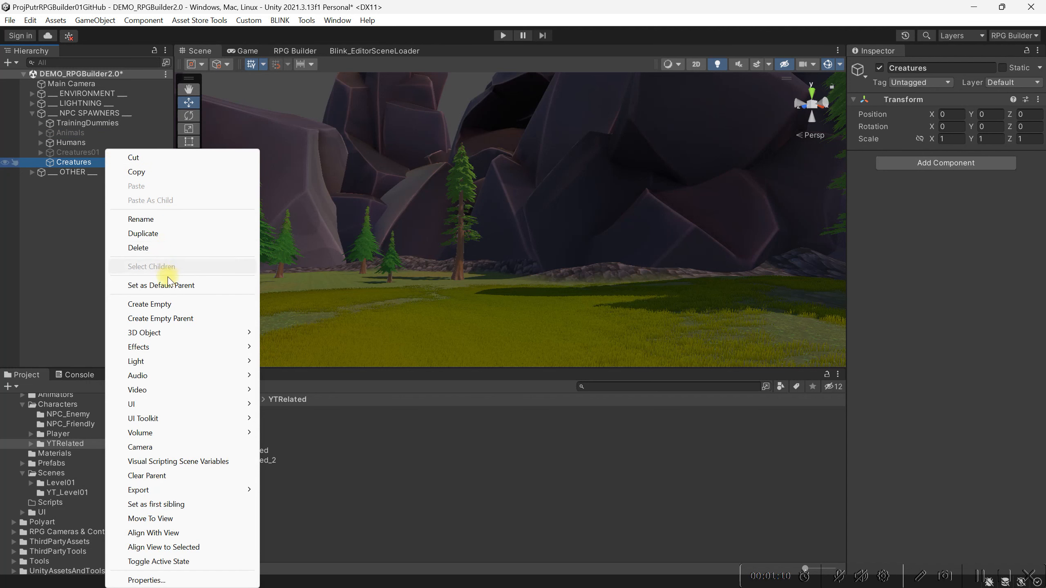
pyautogui.click(165, 305)
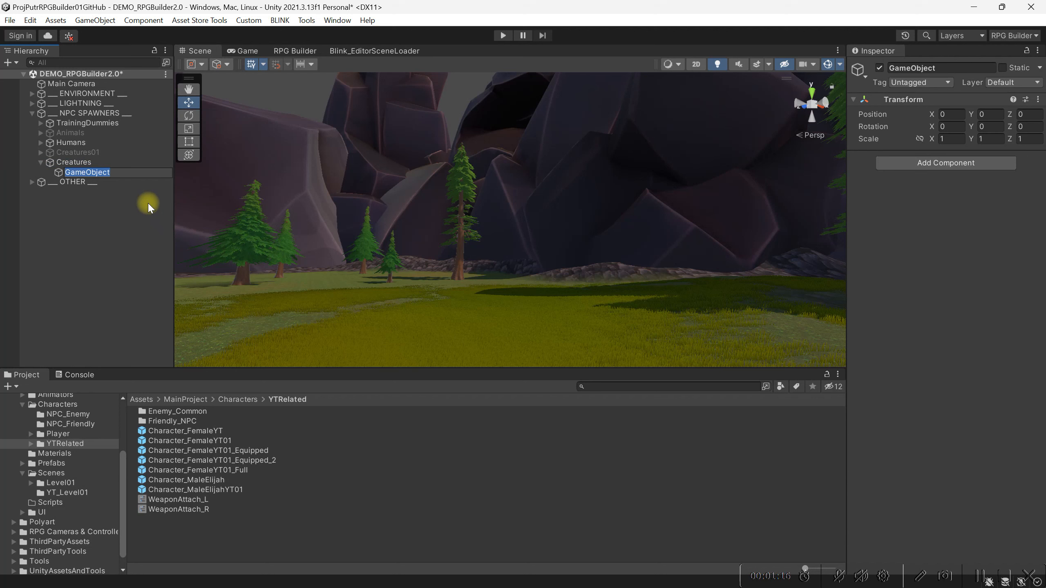
pyautogui.write('GhoulM')
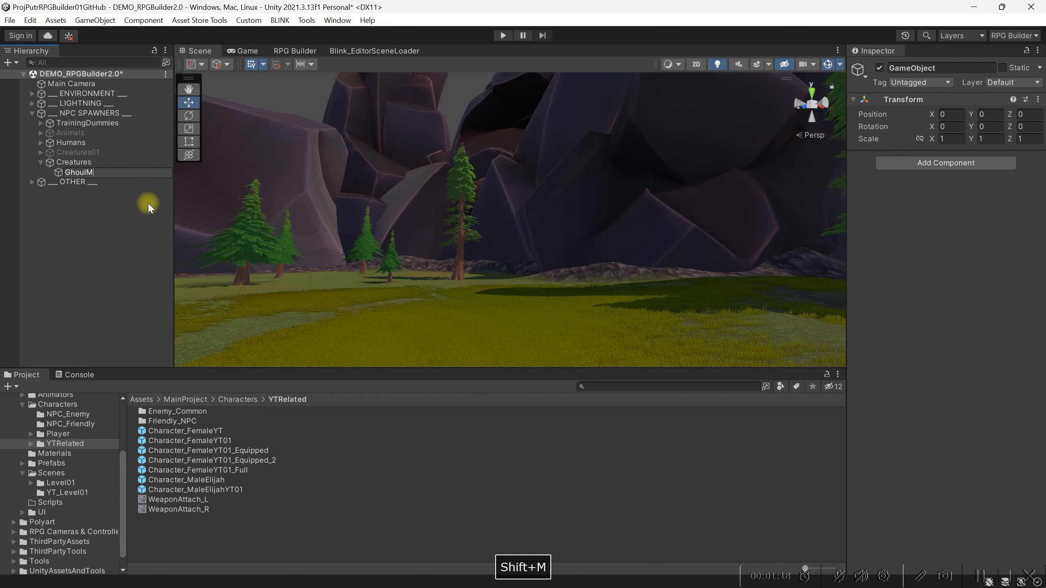
pyautogui.write('inion')
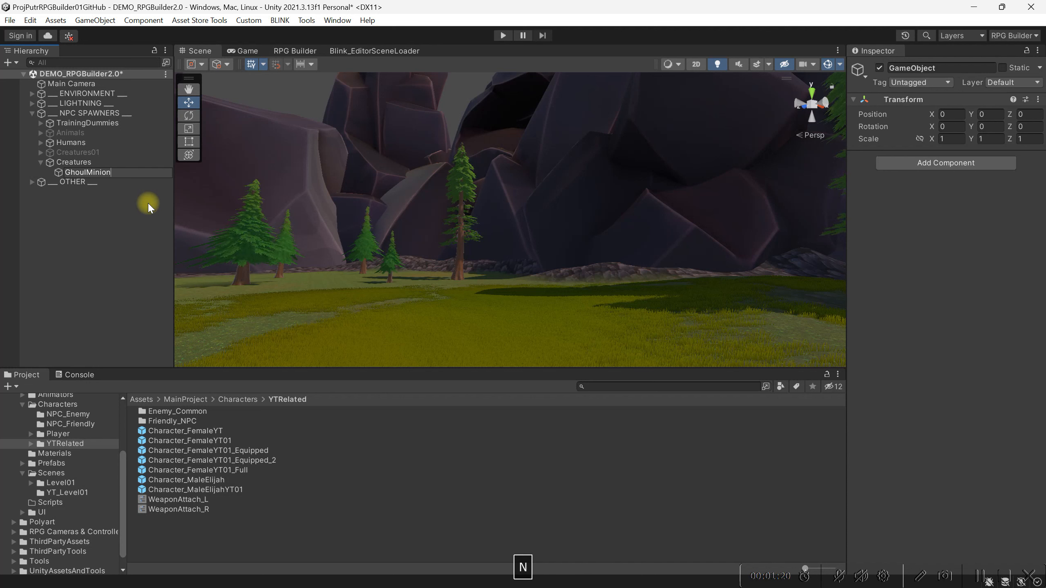
pyautogui.press('Return')
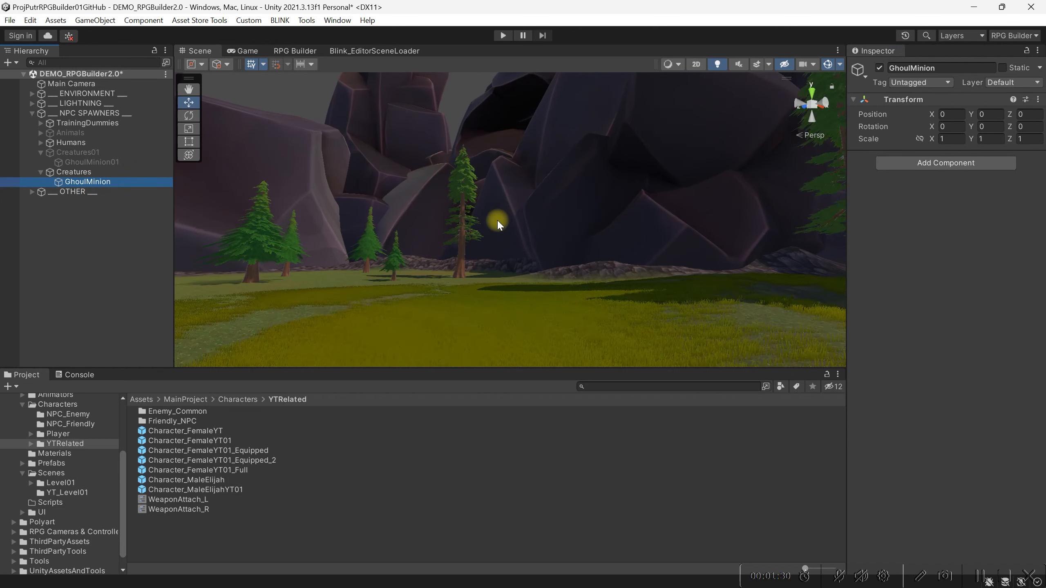
# Paste the copied Transform component values onto GhoulMinion, placing it at X 44.2, Y 26.89, Z -24, and frame it in the scene
pyautogui.click(1038, 99)
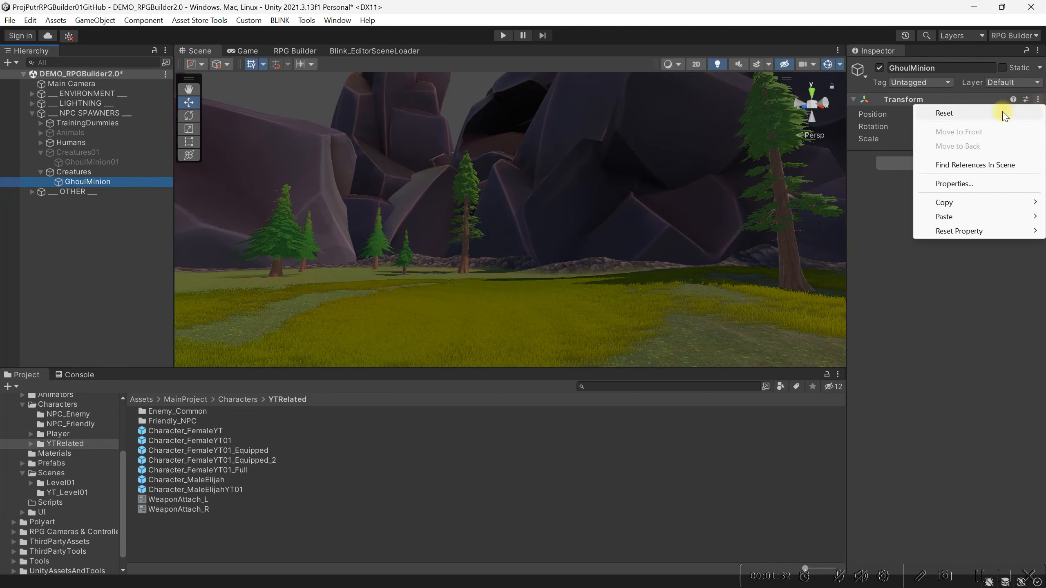
pyautogui.moveTo(964, 217)
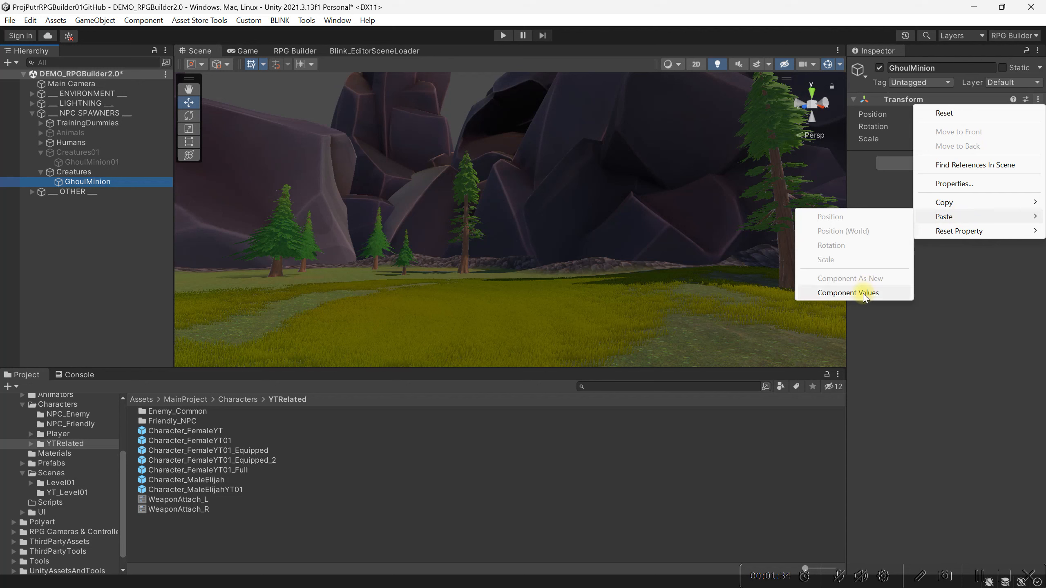
pyautogui.click(849, 293)
pyautogui.press('f')
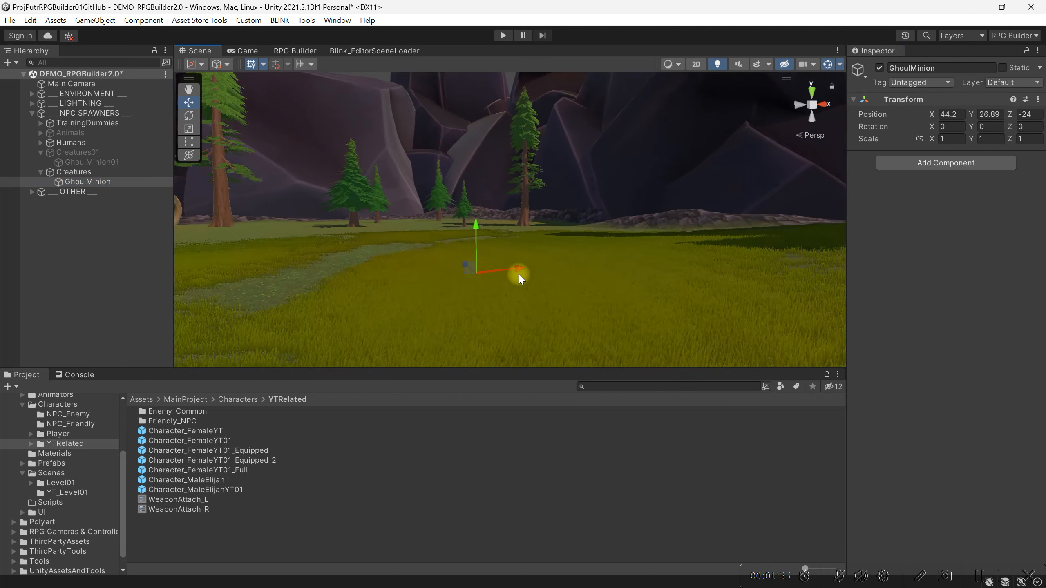
pyautogui.scroll(-3, 540, 227)
pyautogui.scroll(4, 539, 229)
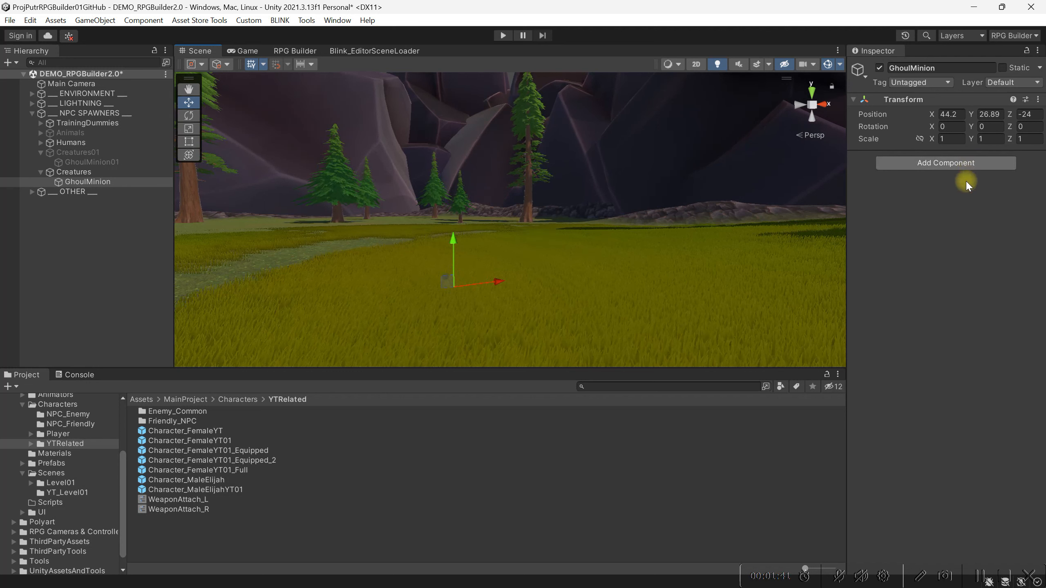
# Add an NPC Spawner component to GhoulMinion and keep its spawner type as Endless
pyautogui.click(914, 161)
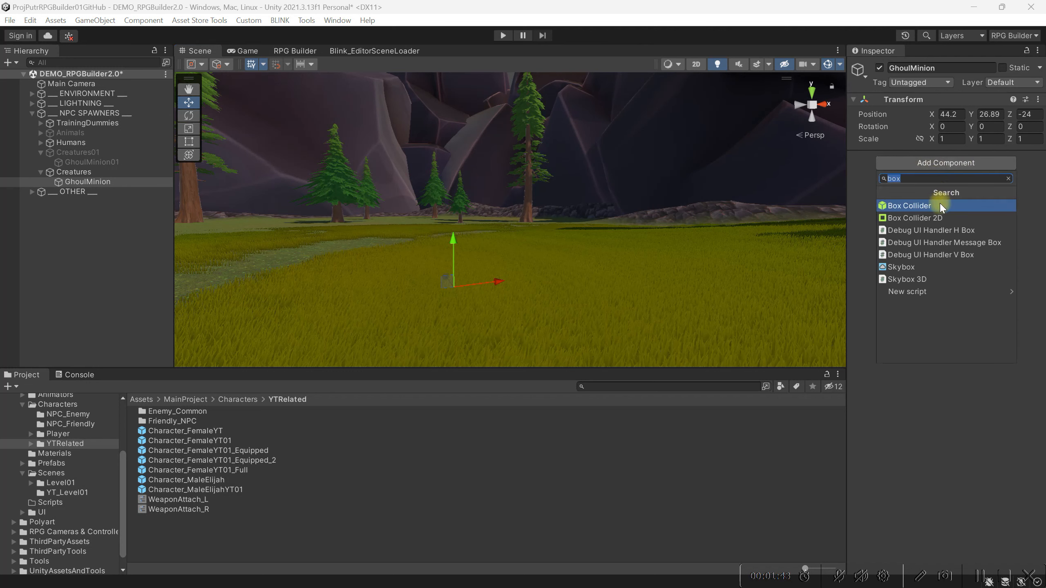
pyautogui.write('npc')
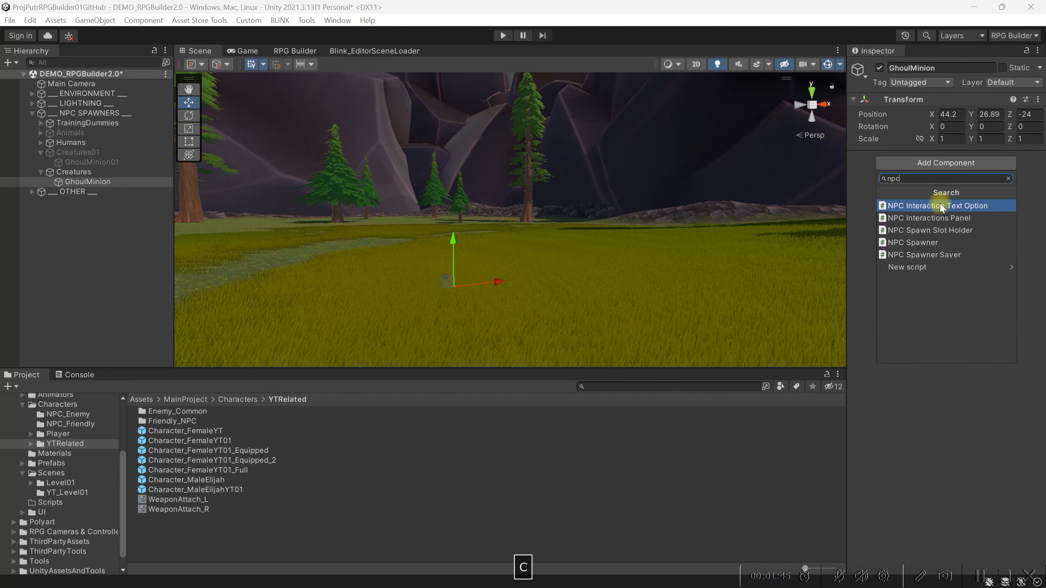
pyautogui.click(923, 243)
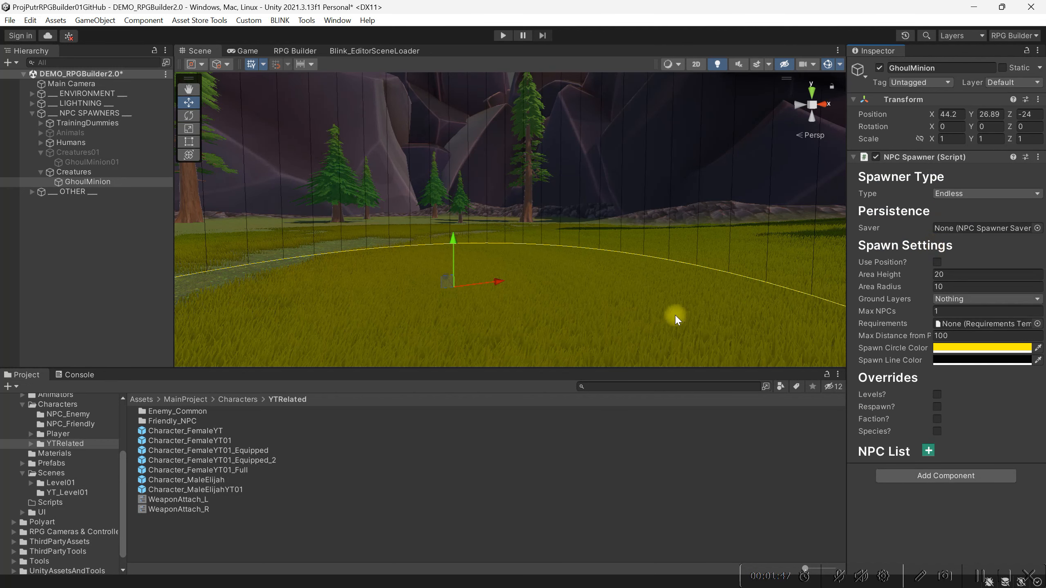
pyautogui.scroll(-3, 617, 313)
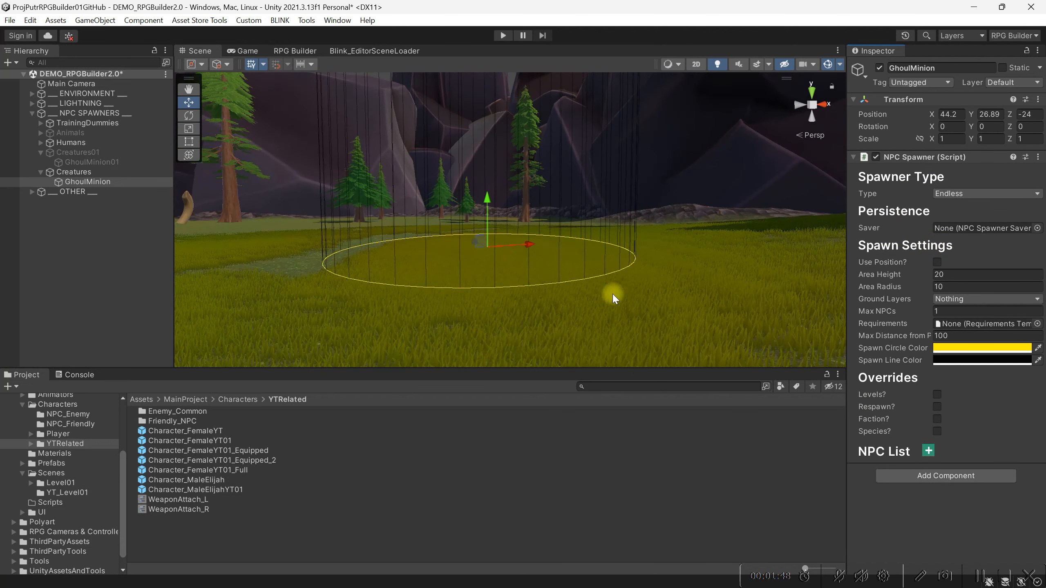
pyautogui.click(955, 193)
pyautogui.click(963, 208)
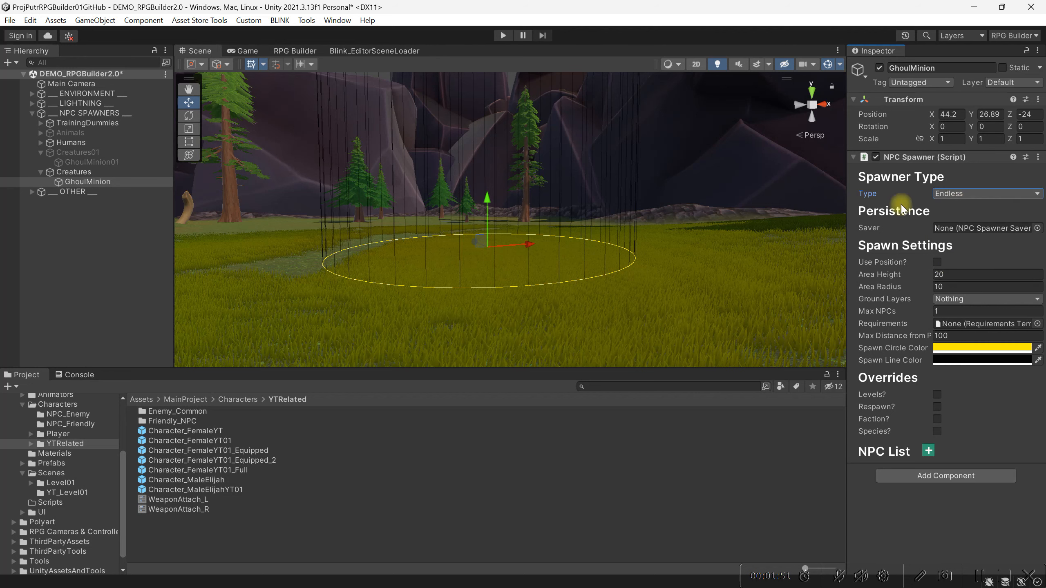
pyautogui.moveTo(600, 227)
pyautogui.mouseDown(button='middle')
pyautogui.moveTo(605, 290)
pyautogui.moveTo(585, 274)
pyautogui.moveTo(586, 243)
pyautogui.moveTo(630, 212)
pyautogui.moveTo(620, 229)
pyautogui.mouseUp(button='middle')
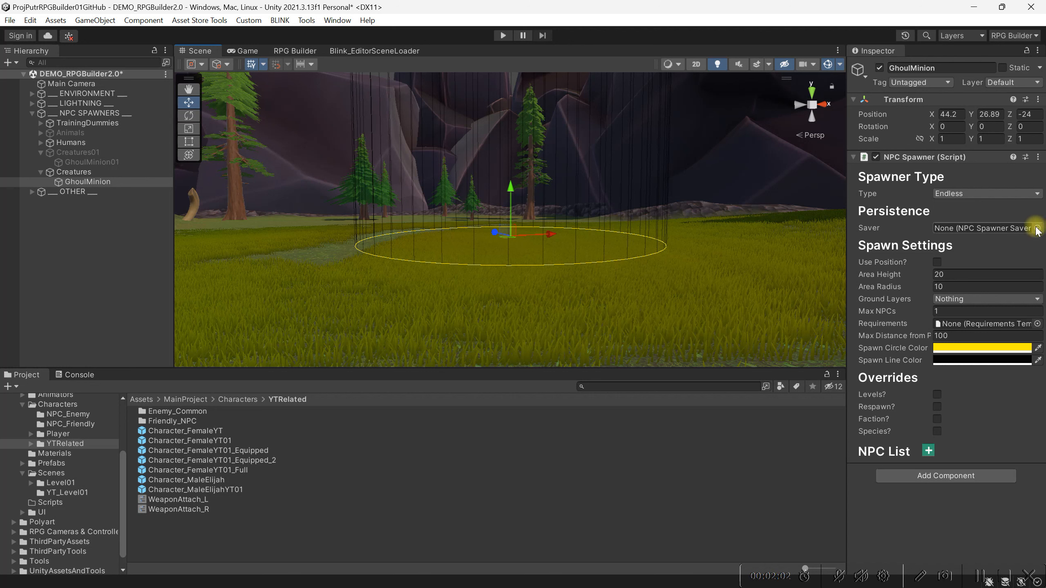
# Set the NPC Spawner's area height to 10 and its area radius to 60
pyautogui.click(940, 274)
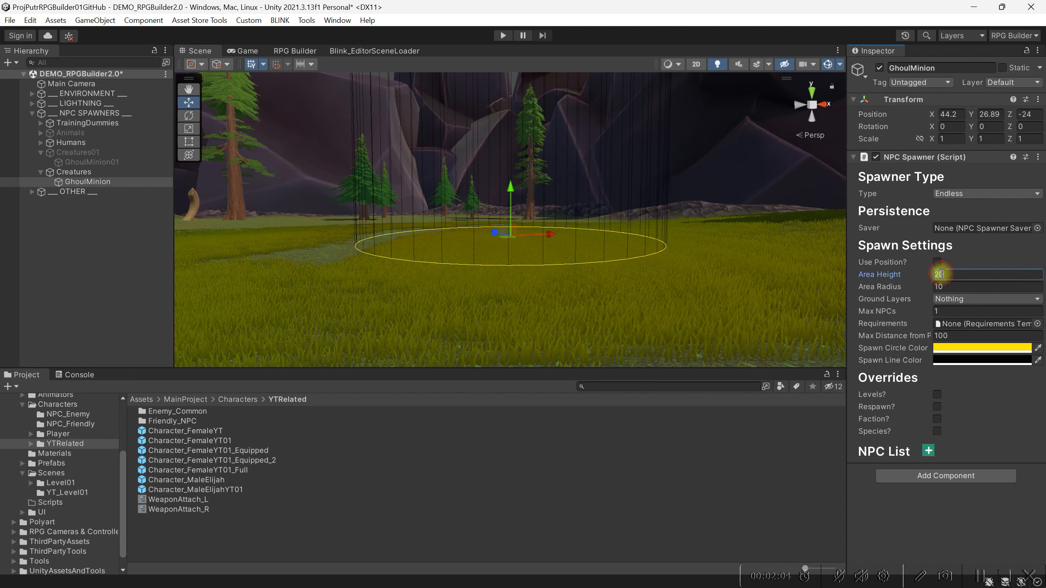
pyautogui.write('10')
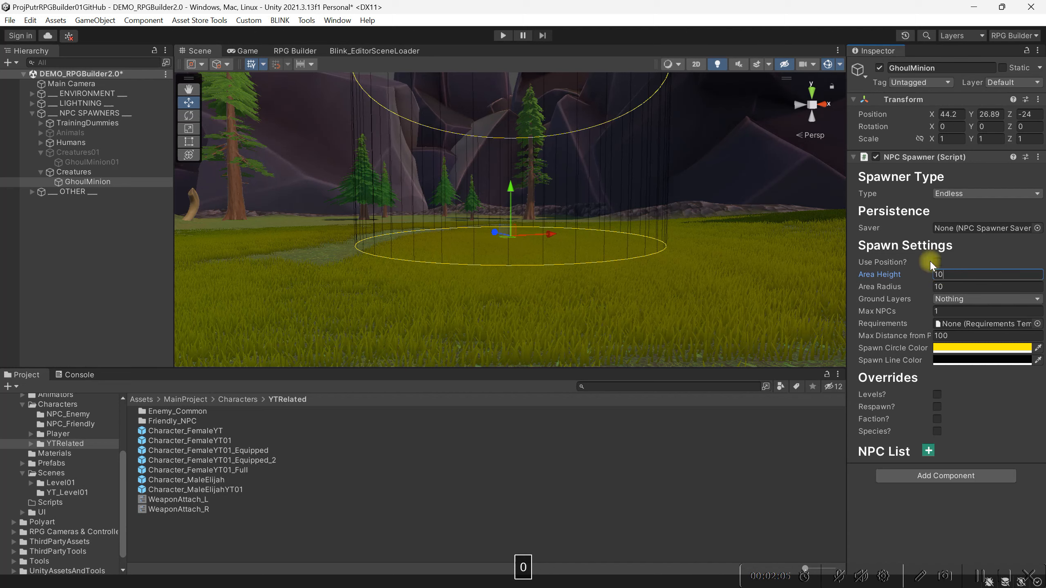
pyautogui.moveTo(690, 226); pyautogui.dragTo(661, 278, button='middle')
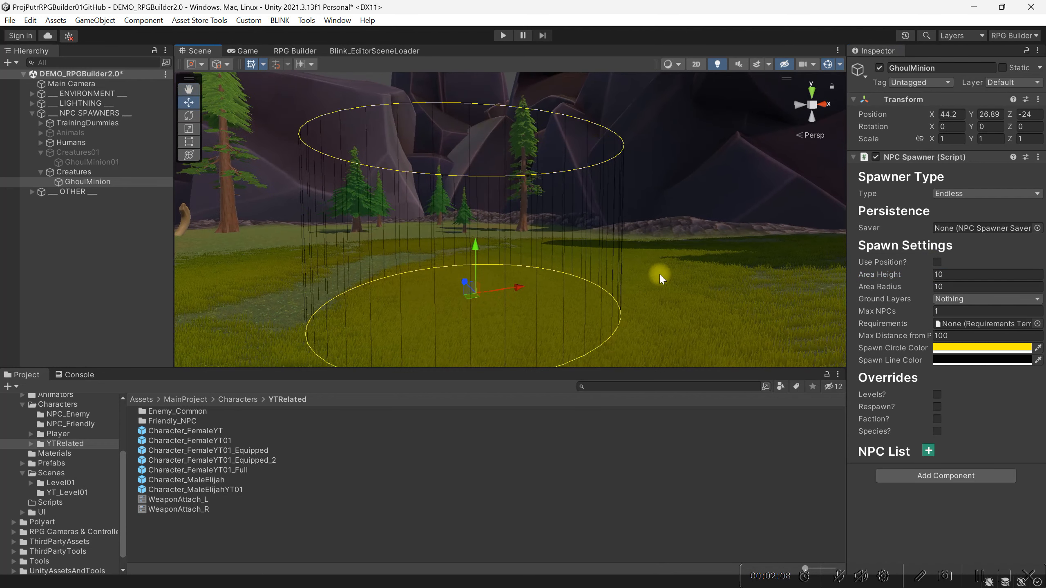
pyautogui.click(970, 285)
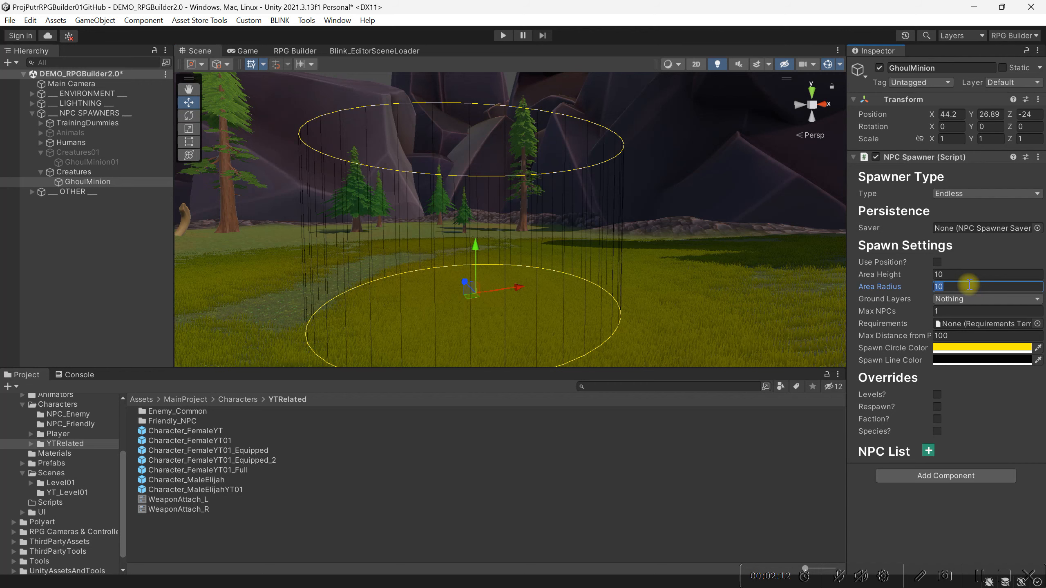
pyautogui.write('60')
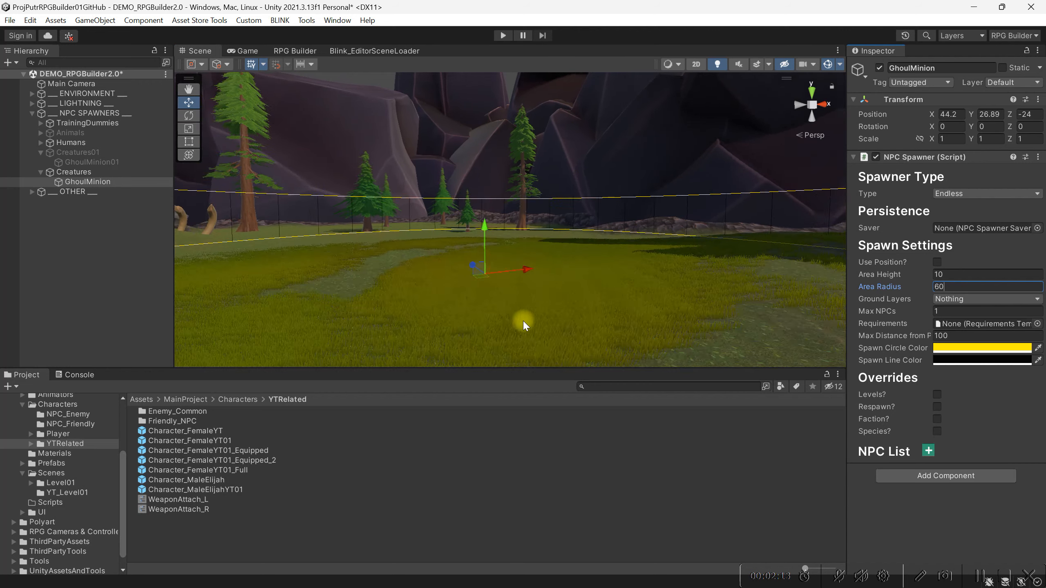
pyautogui.scroll(-7, 523, 321)
pyautogui.moveTo(542, 250); pyautogui.dragTo(552, 271, button='middle')
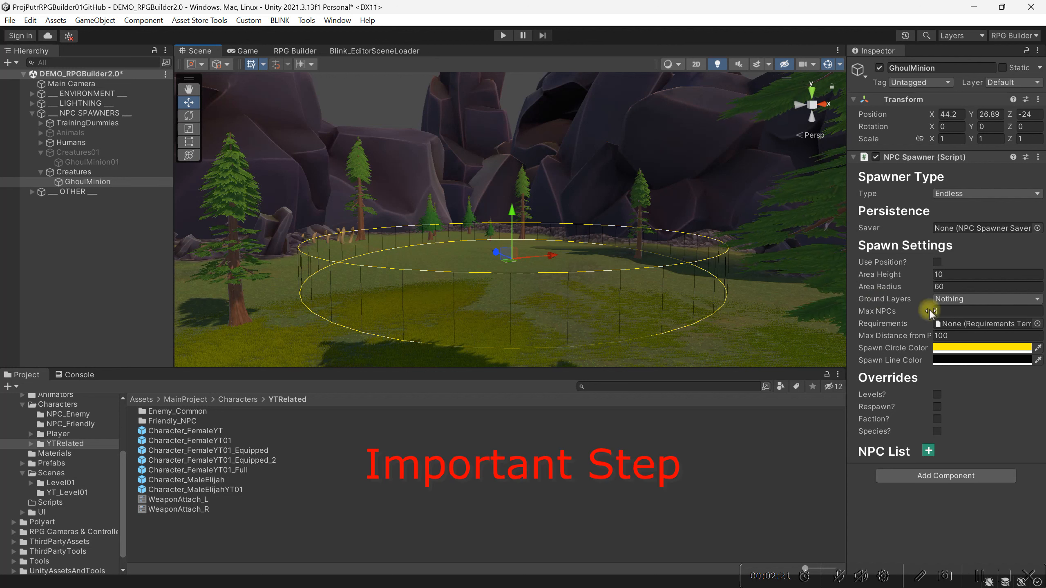
# Set the spawner's ground layers to Ground and its maximum number of NPCs to 2
pyautogui.click(982, 299)
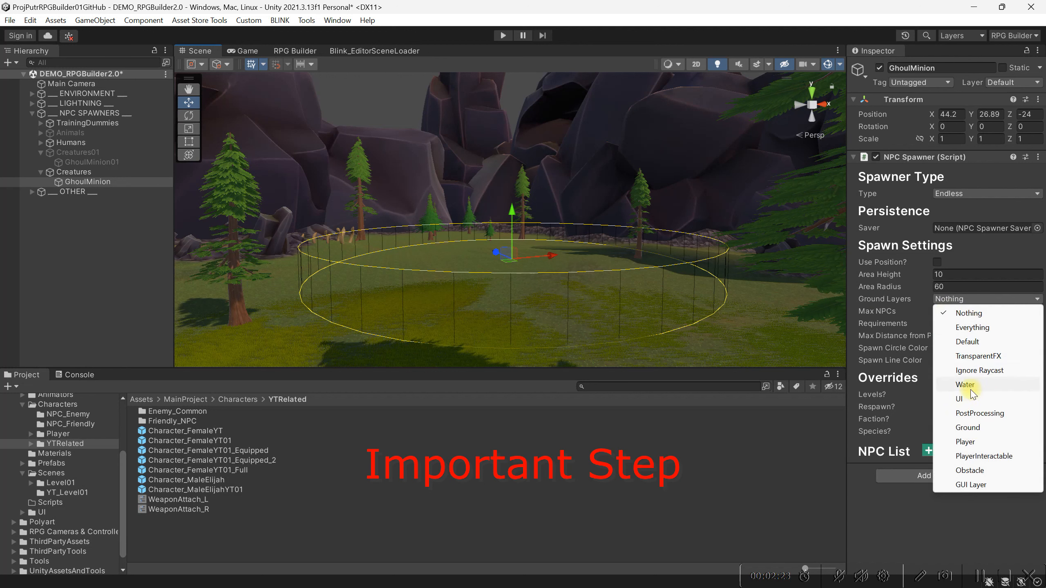
pyautogui.click(979, 429)
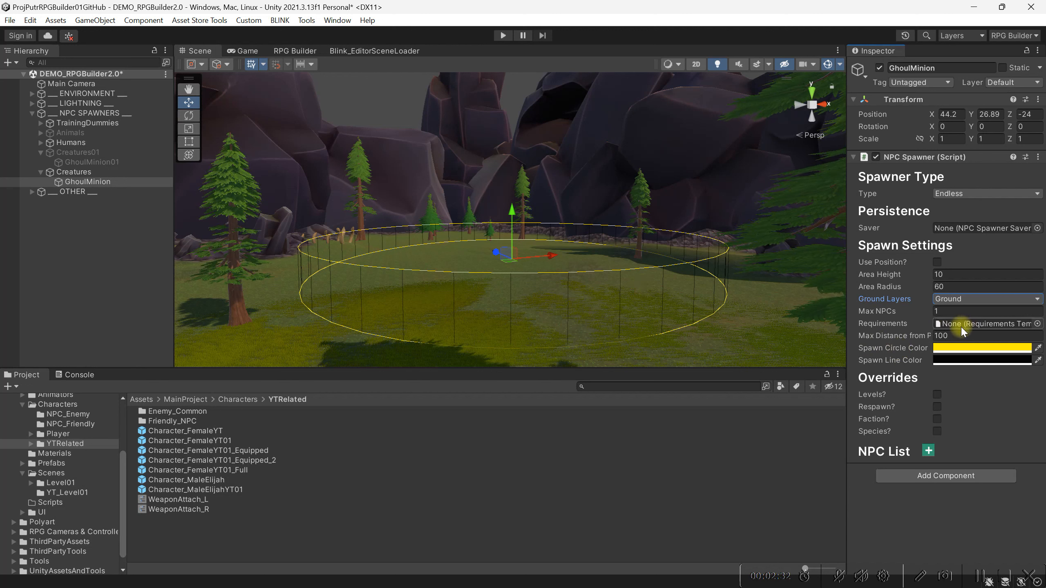
pyautogui.click(947, 314)
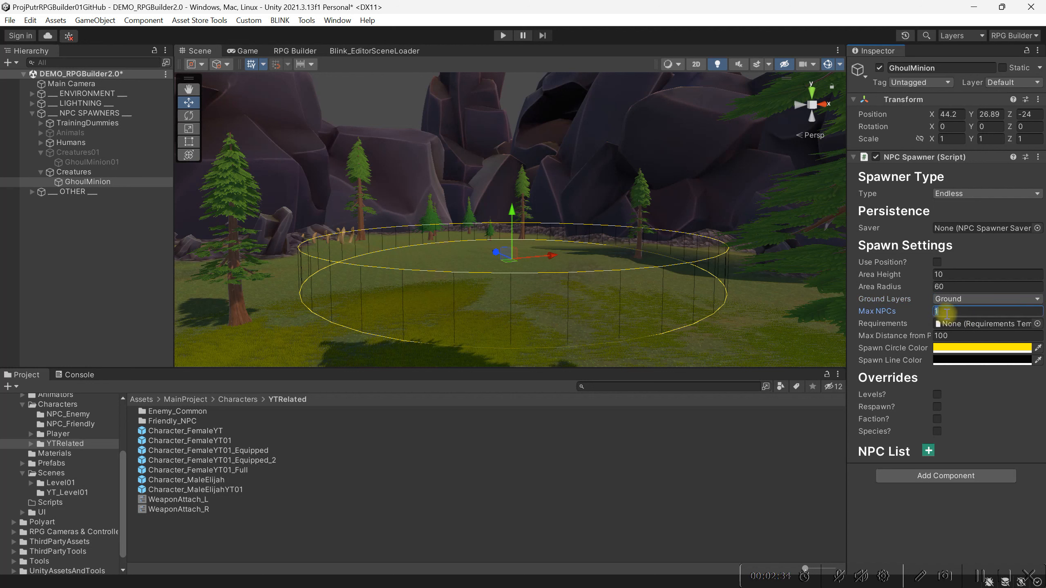
pyautogui.write('2')
pyautogui.press('Return')
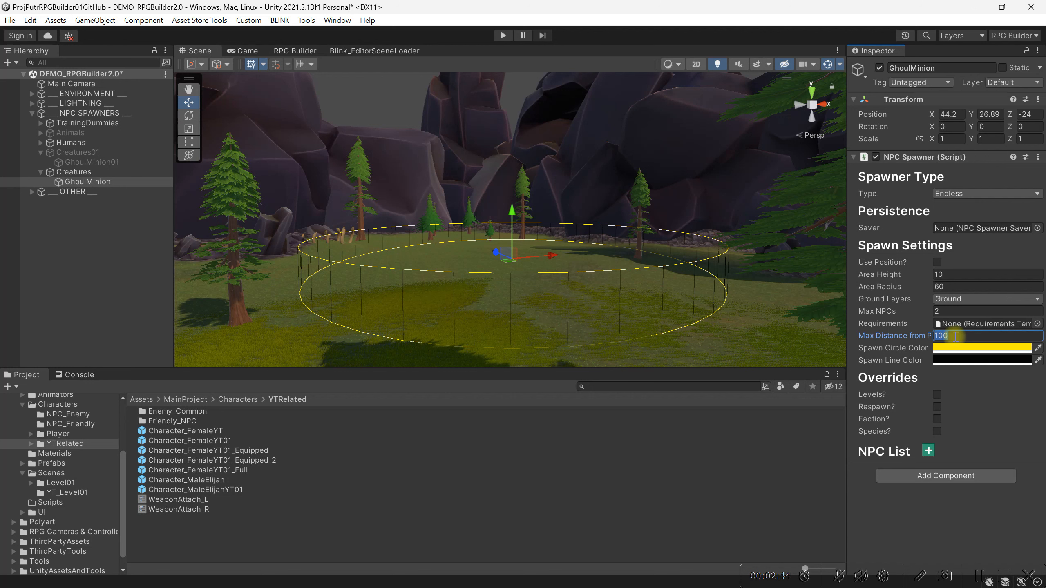
# Set the spawner's maximum distance to 400 and change its spawn circle color to red (D72422)
pyautogui.write('400')
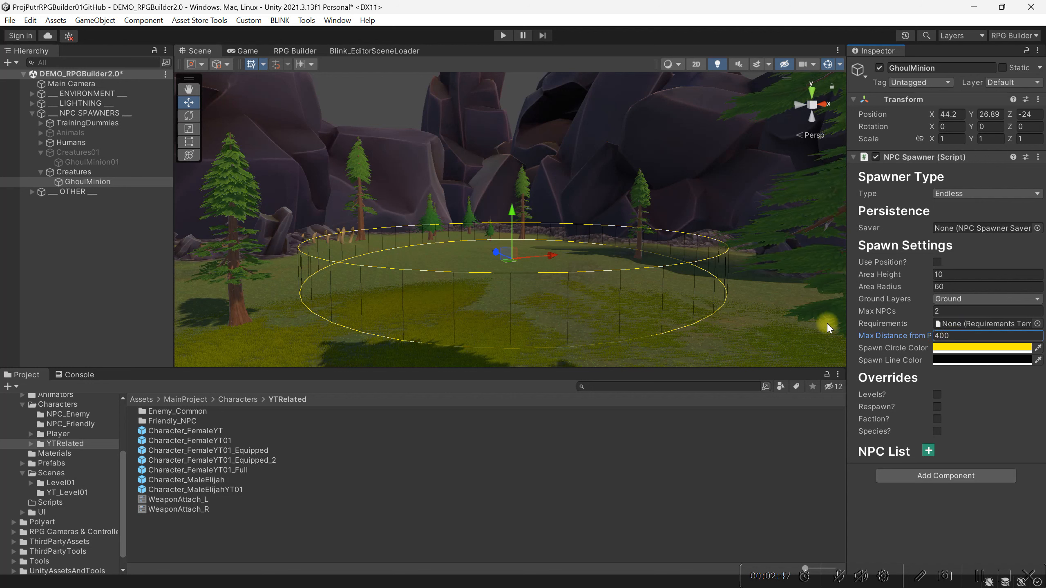
pyautogui.click(1018, 348)
pyautogui.click(1028, 360)
pyautogui.moveTo(987, 346); pyautogui.dragTo(994, 339)
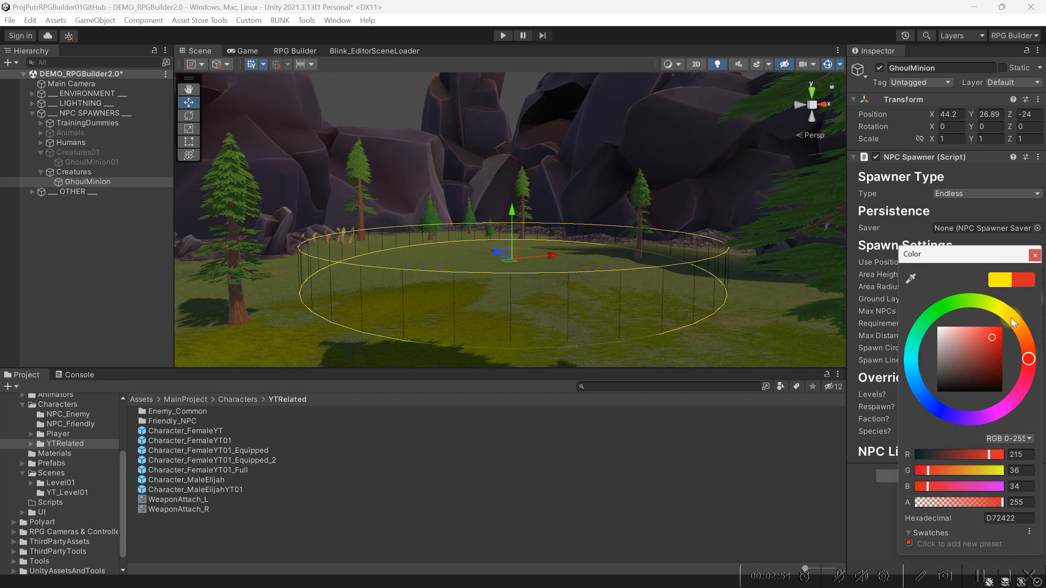
pyautogui.click(1035, 256)
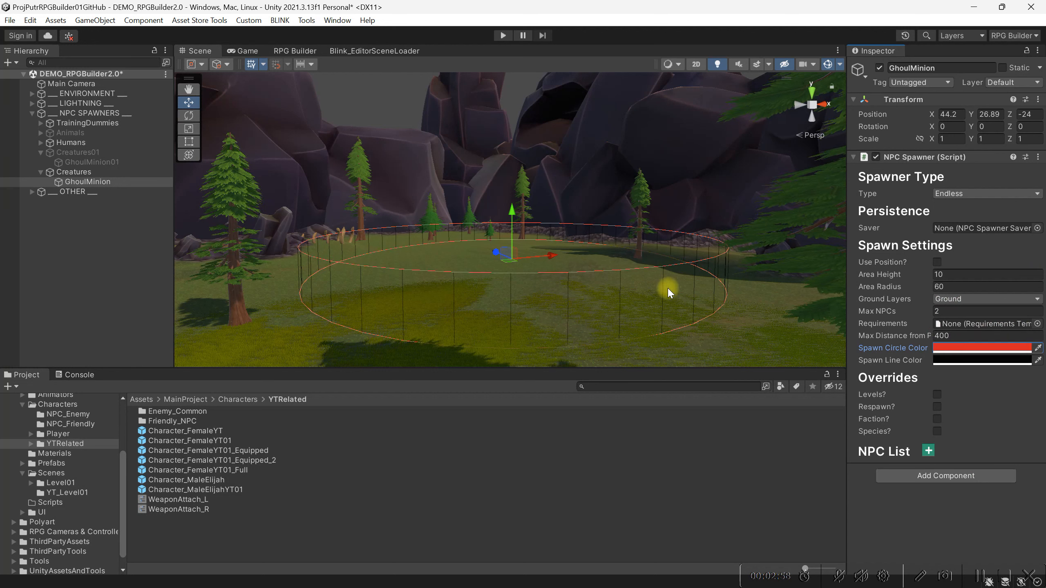
# Add an entry to the spawner's NPC list and assign GhoulMinion_NPC to it
pyautogui.click(928, 451)
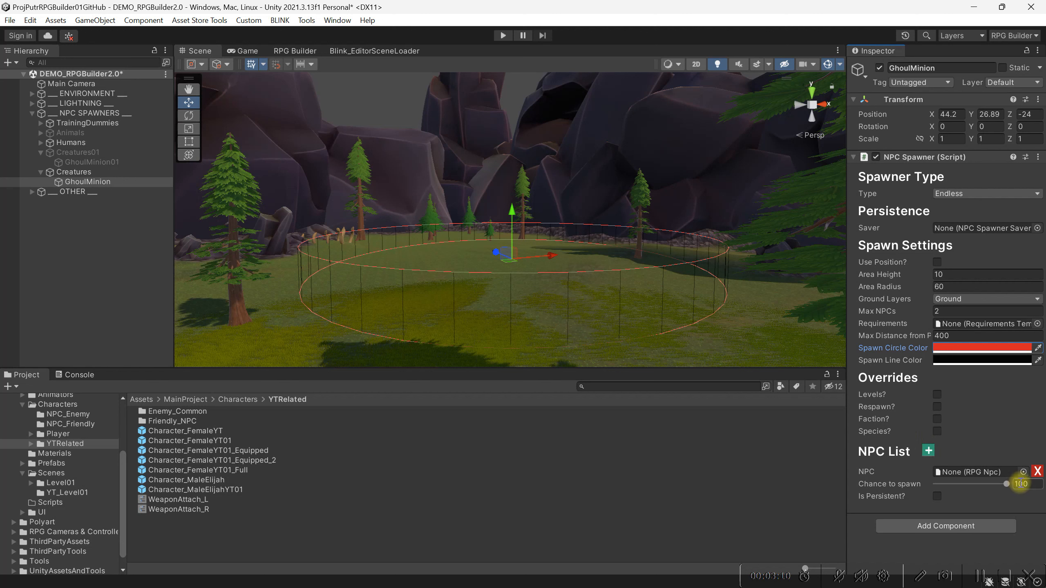
pyautogui.click(1024, 473)
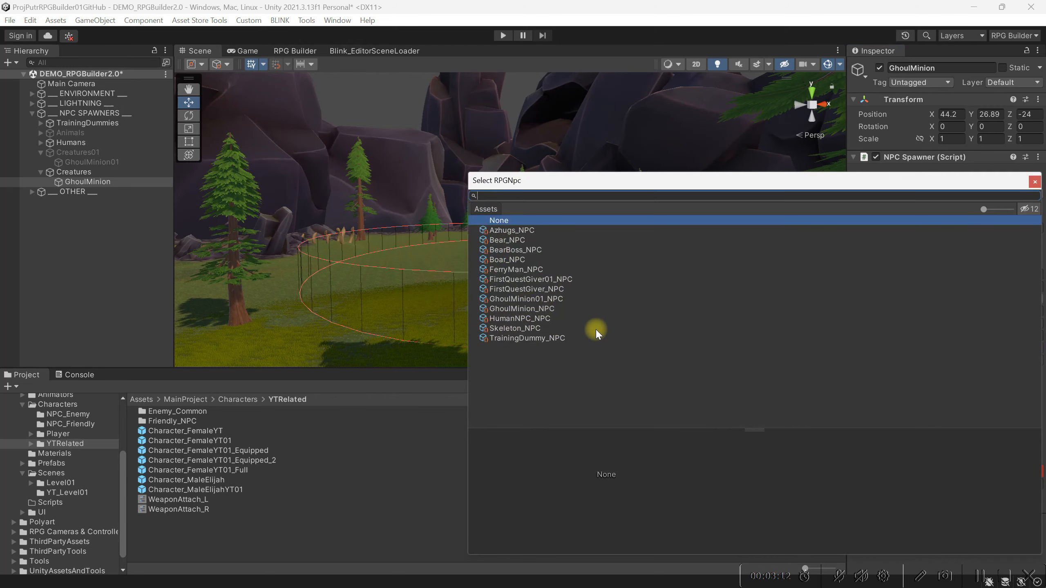
pyautogui.click(562, 308)
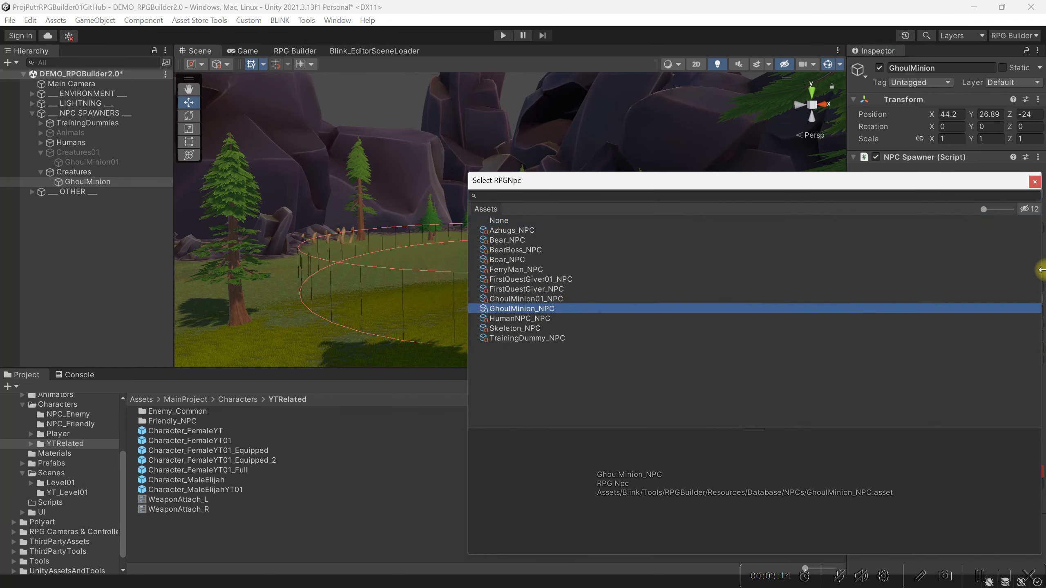
pyautogui.click(1035, 182)
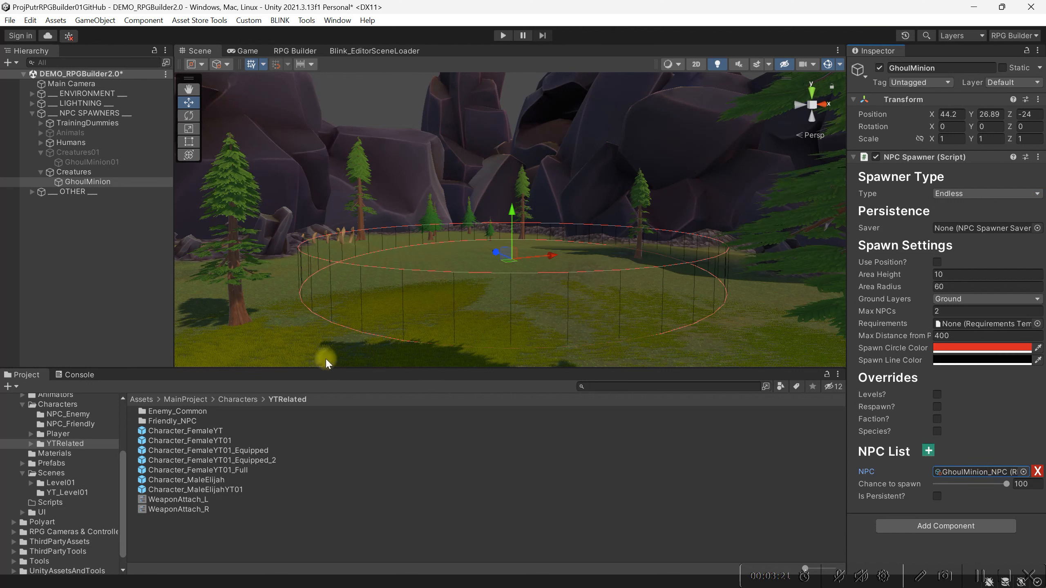
# Save the Demo scene and the project with the new GhoulMinion spawner
pyautogui.click(9, 20)
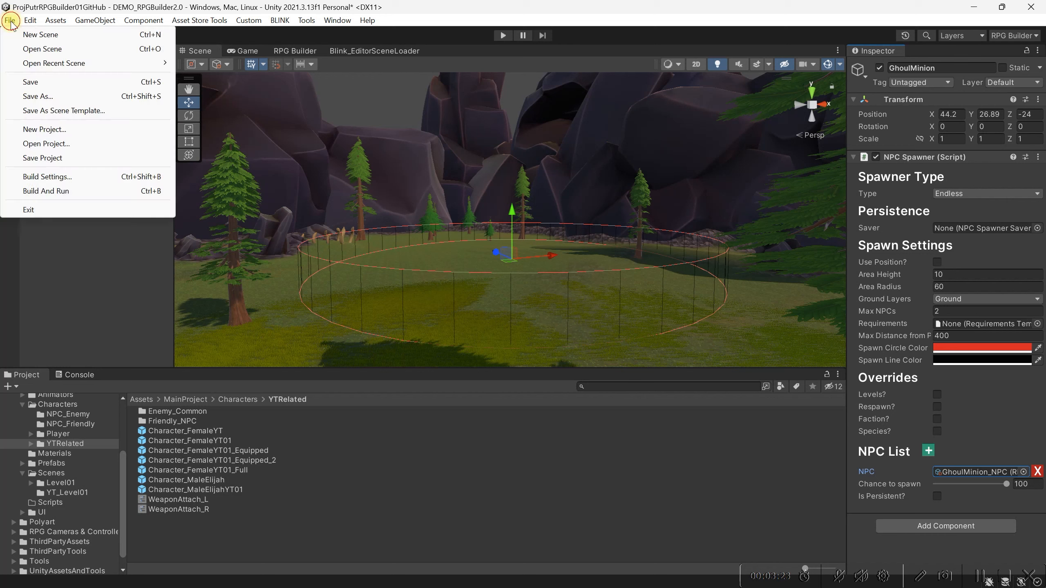
pyautogui.click(30, 78)
pyautogui.click(9, 20)
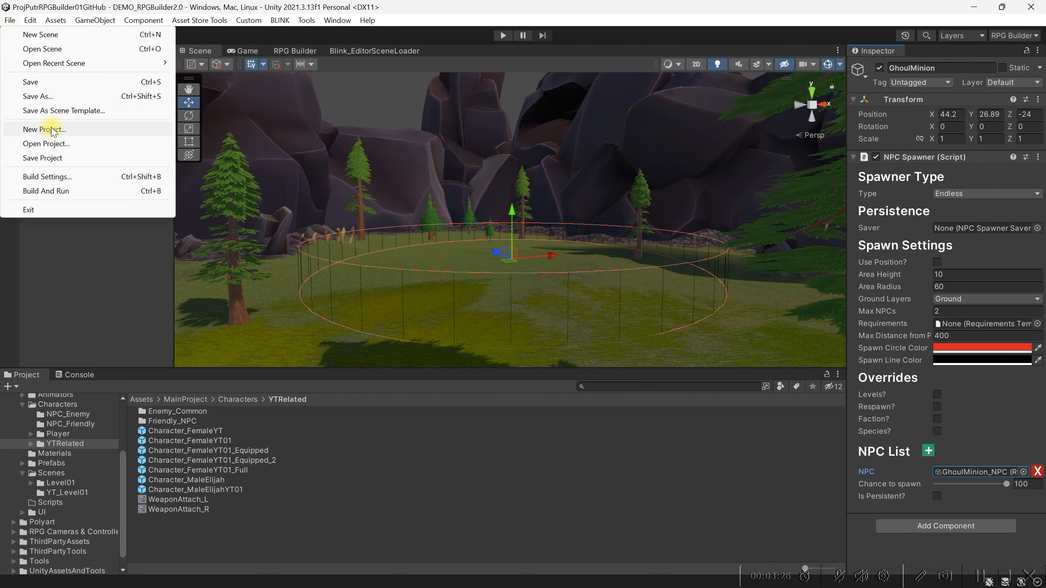
pyautogui.click(45, 158)
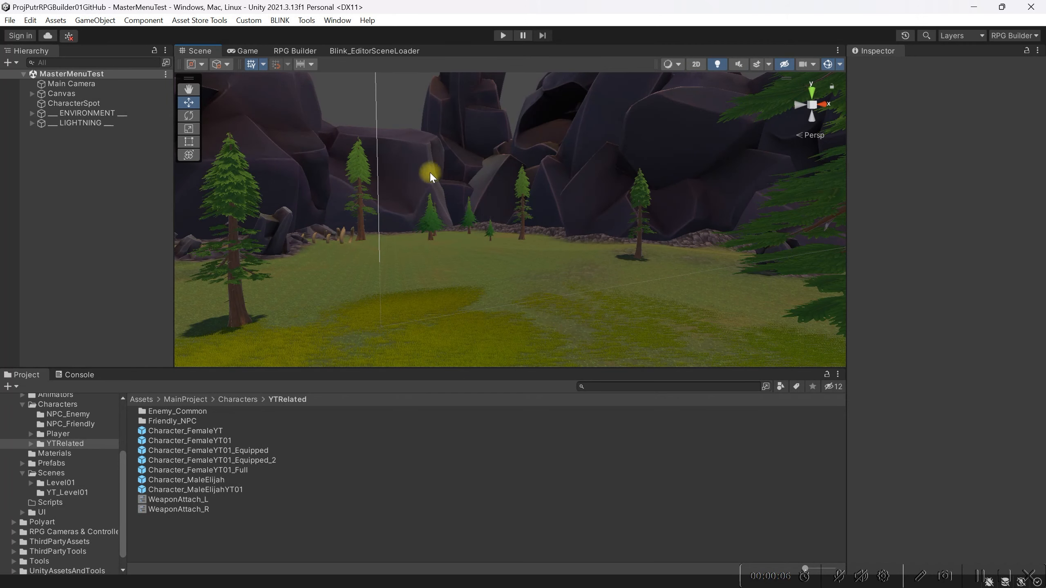
# Load the Master Menu scene through the editor scene loader and start play mode from it
pyautogui.click(346, 52)
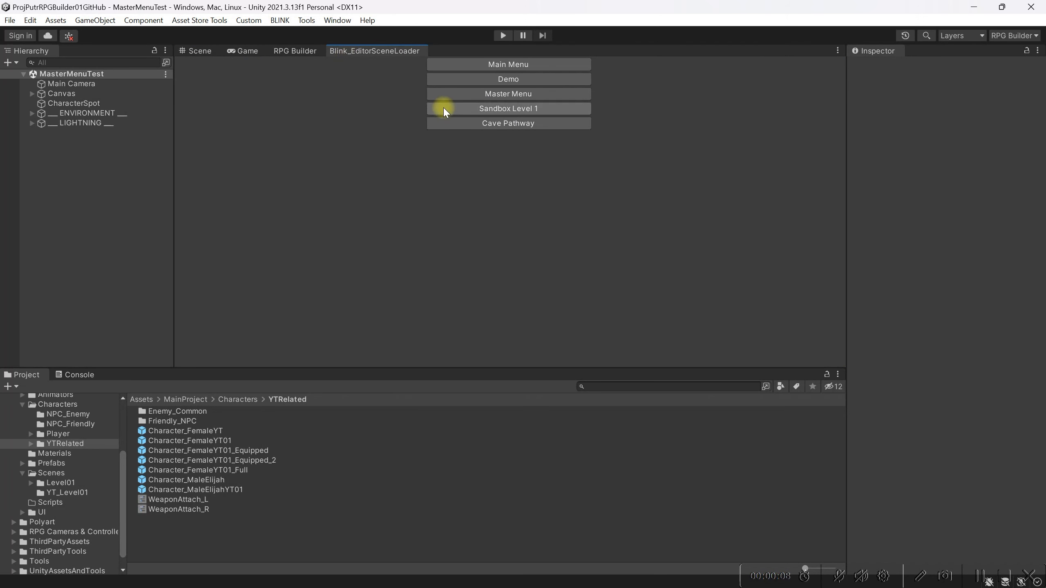
pyautogui.click(501, 95)
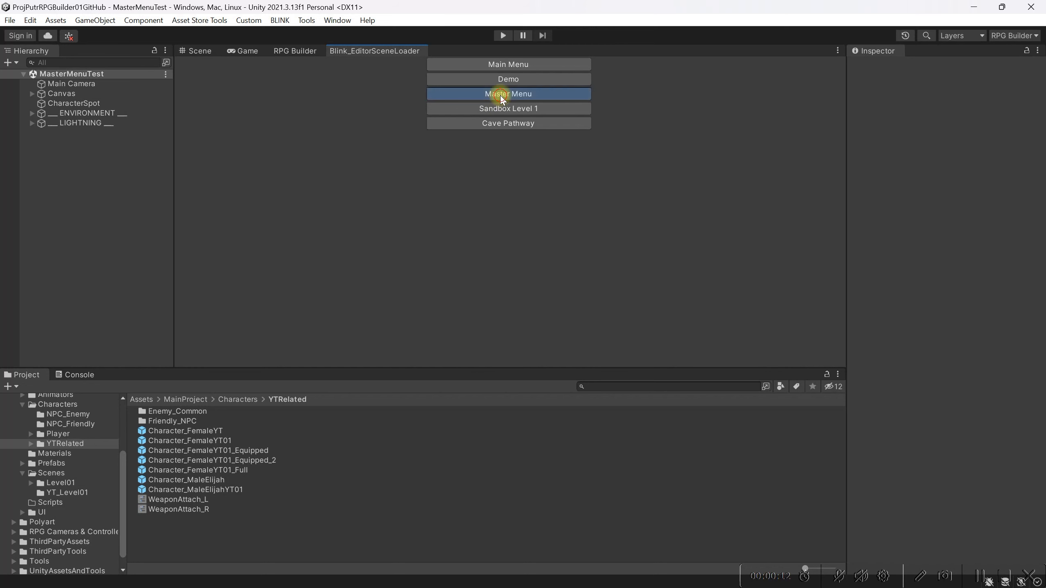
pyautogui.click(208, 53)
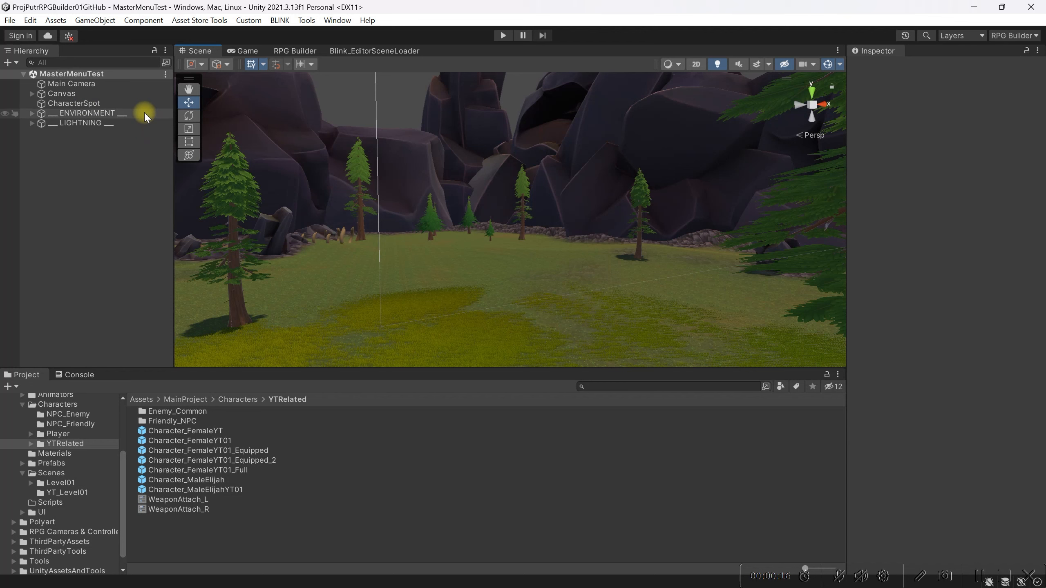
pyautogui.click(503, 36)
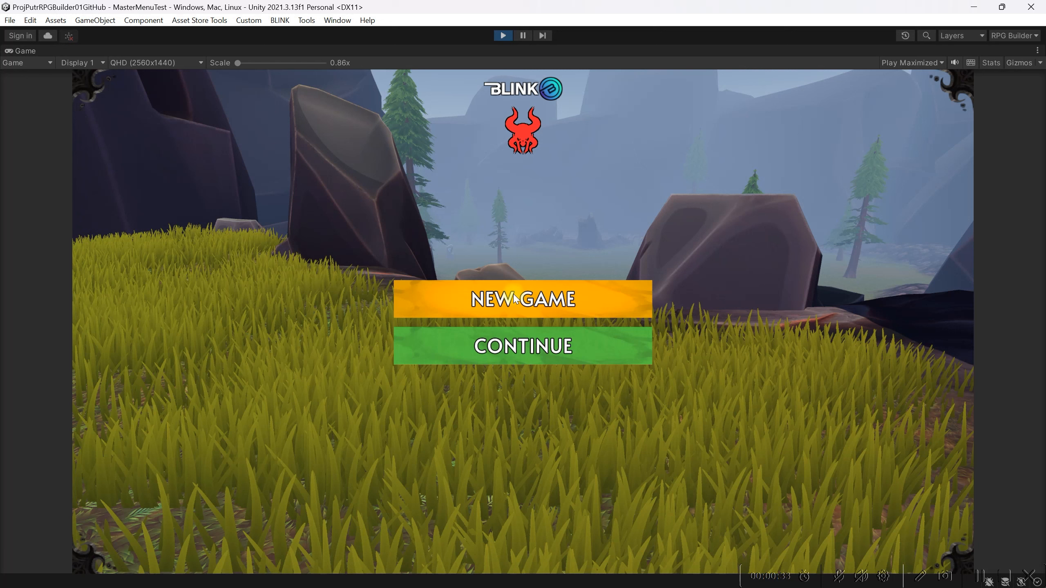
# Start a new game with the female Human Warrior, name the character FemTes and create it
pyautogui.click(544, 305)
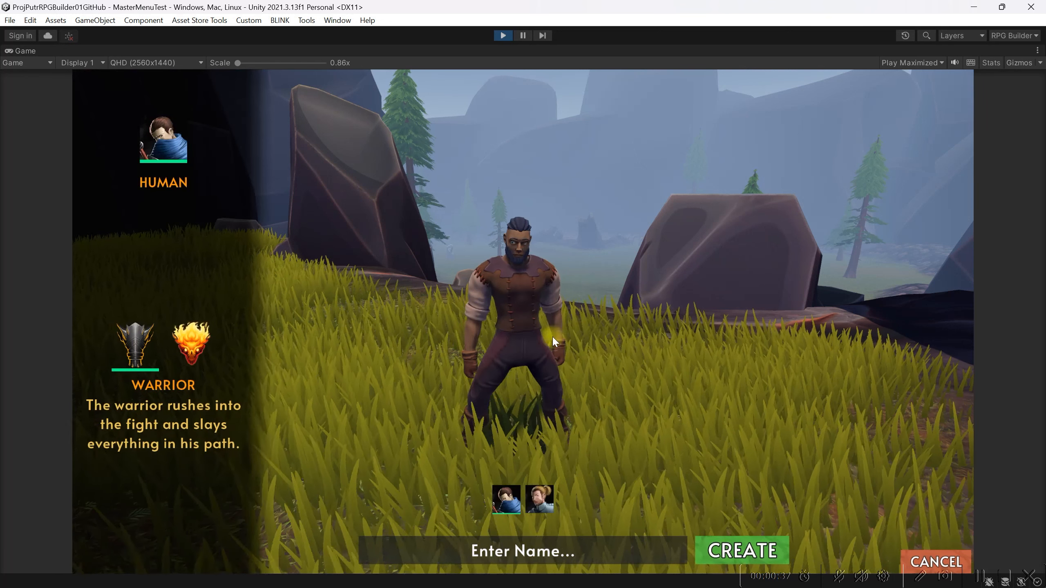
pyautogui.click(544, 505)
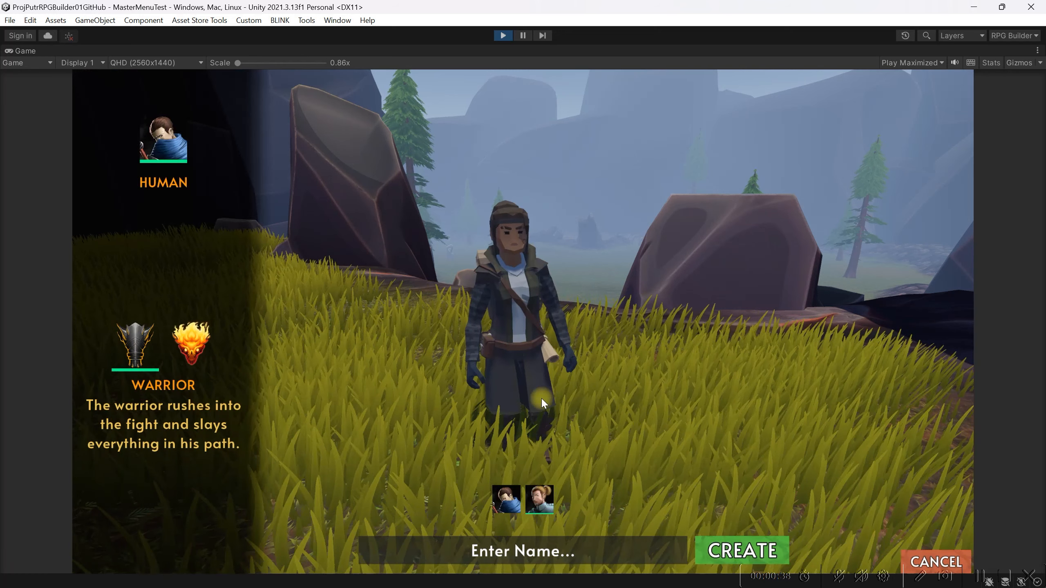
pyautogui.click(538, 554)
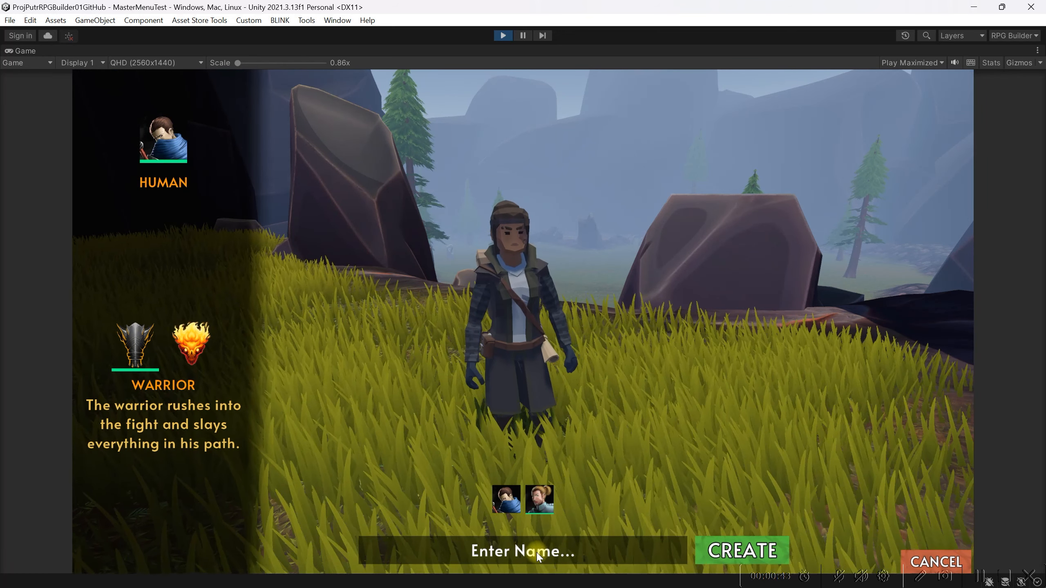
pyautogui.write('FemTes')
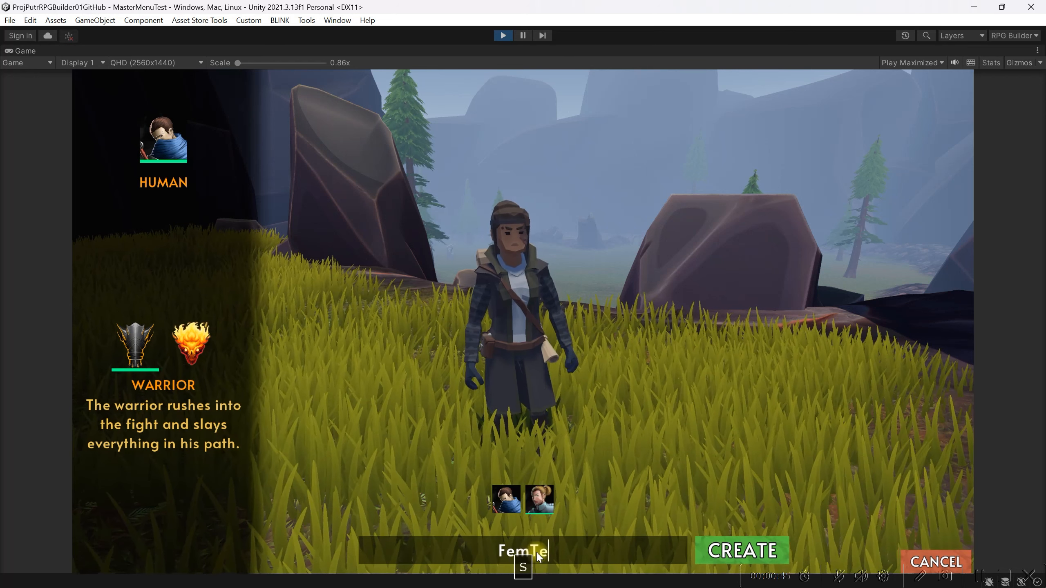
pyautogui.click(710, 553)
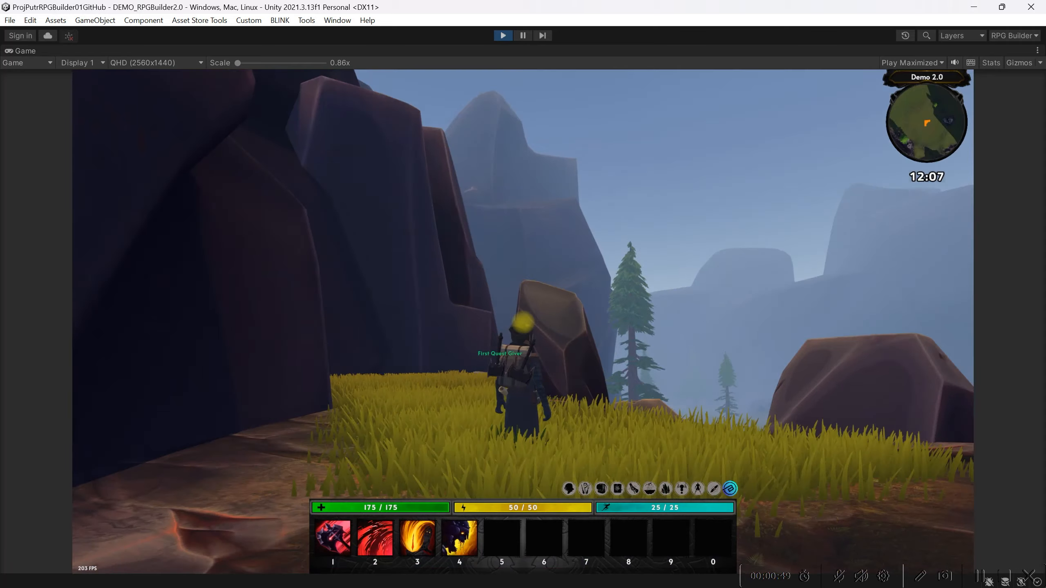
# Run the character down from the rocks and across the grass field to the spawned GhoulMinions
pyautogui.press('w')
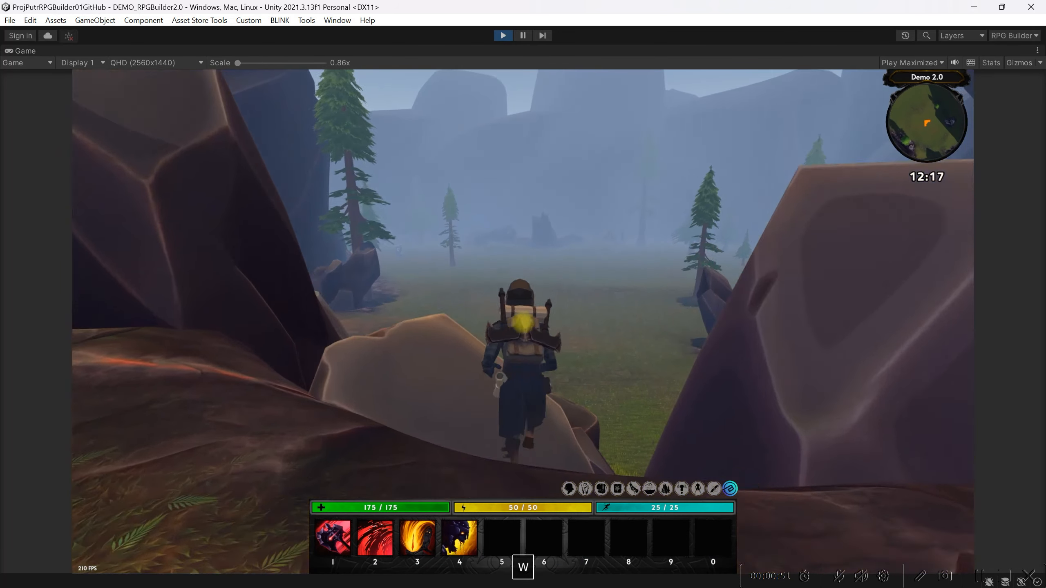
pyautogui.hotkey('shift', 'space')
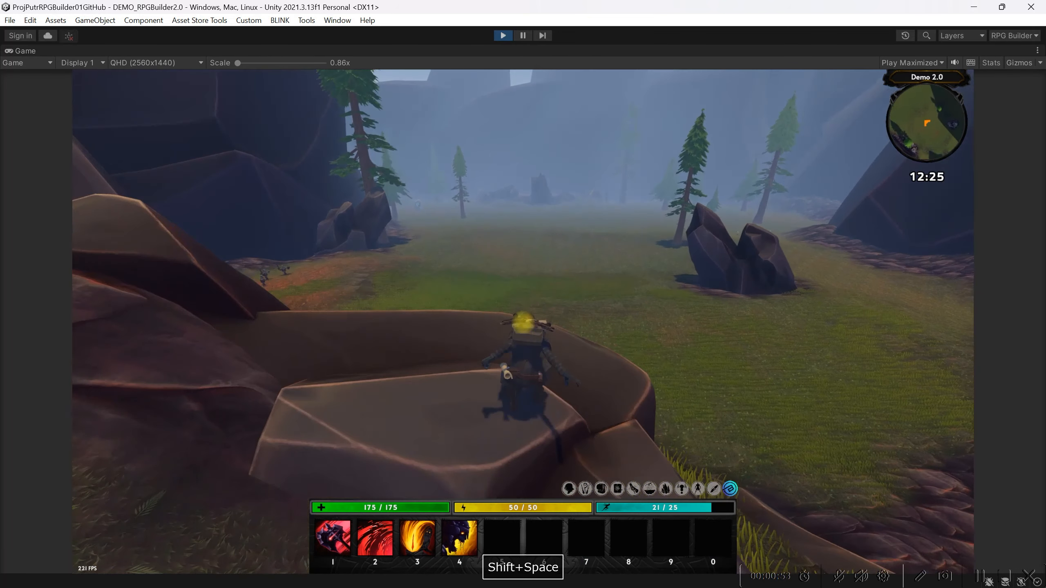
pyautogui.hotkey('shift', 'space')
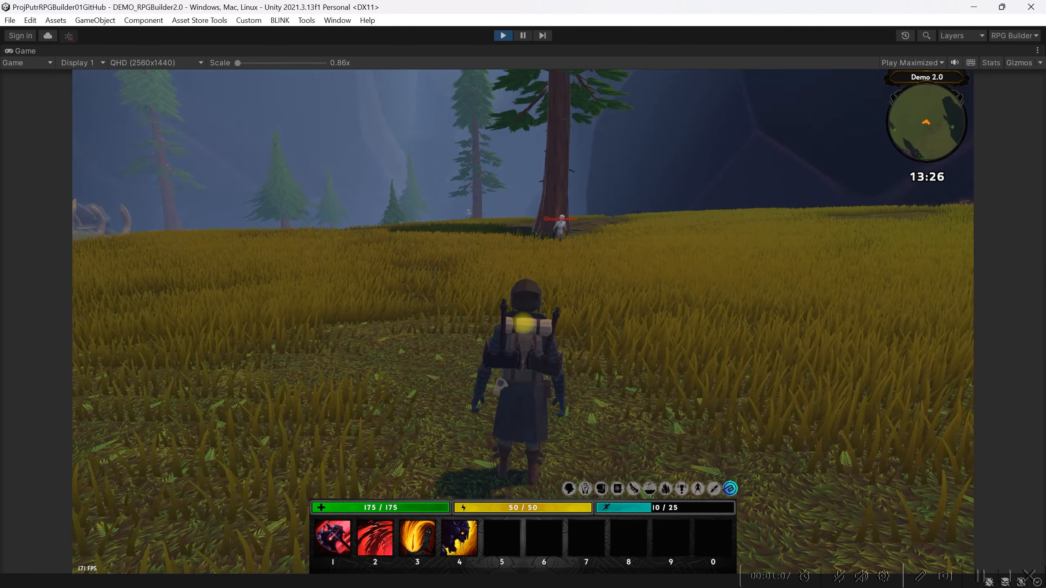
pyautogui.press('capslock')
pyautogui.press('w')
pyautogui.press('capslock')
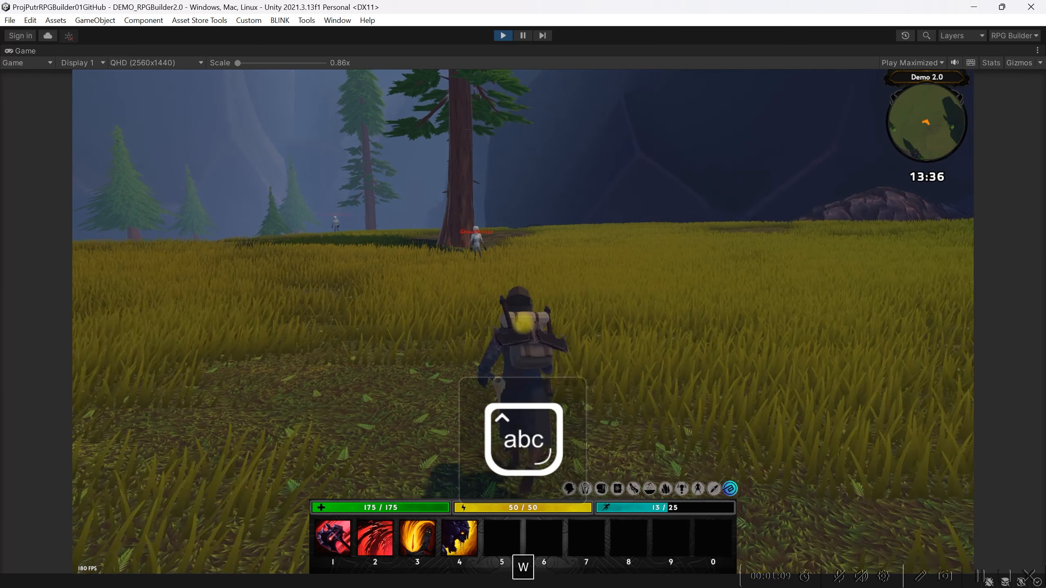
pyautogui.press('w')
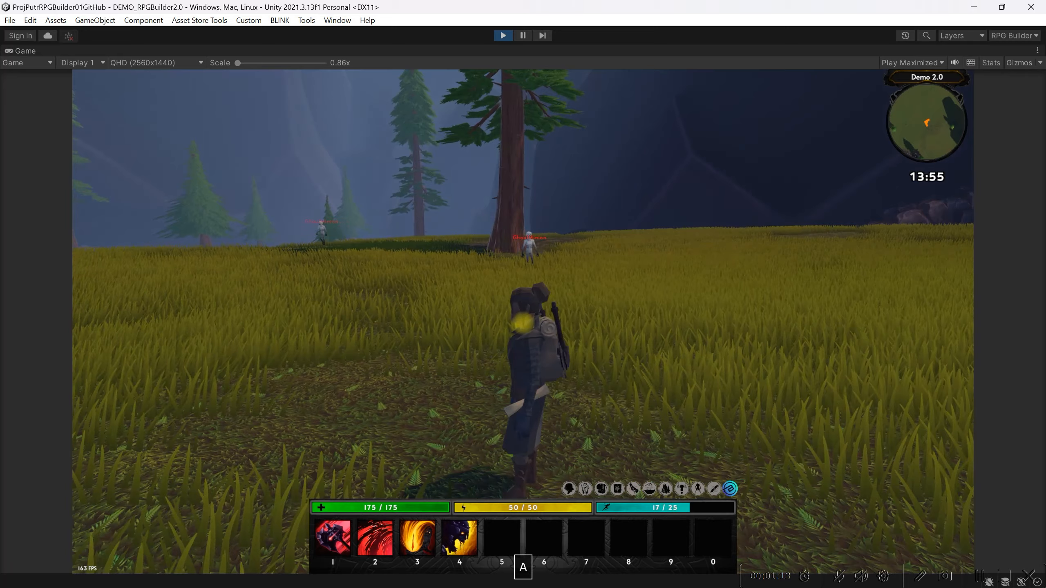
pyautogui.press('w')
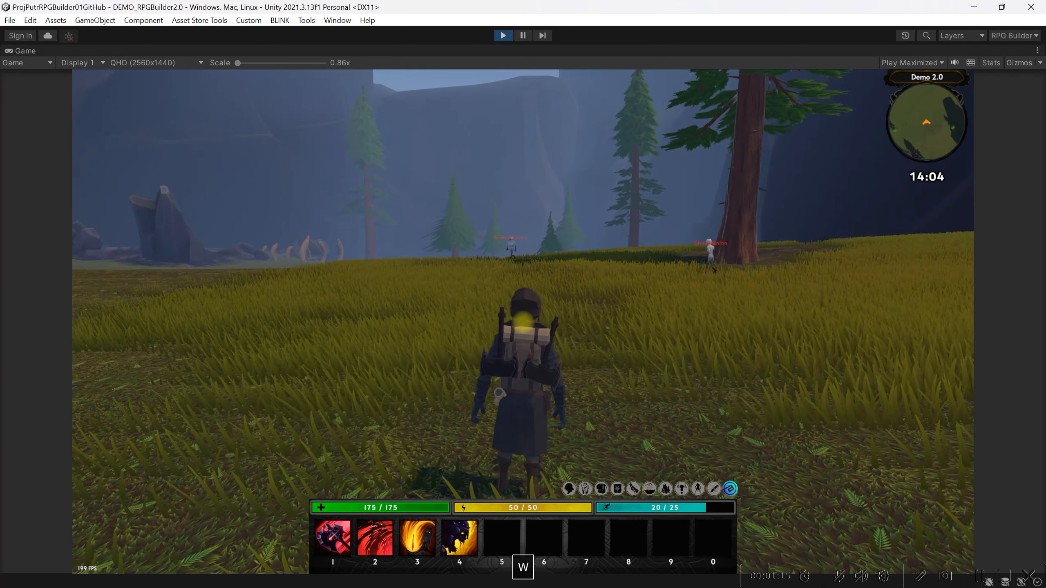
pyautogui.press('w')
pyautogui.press('w')
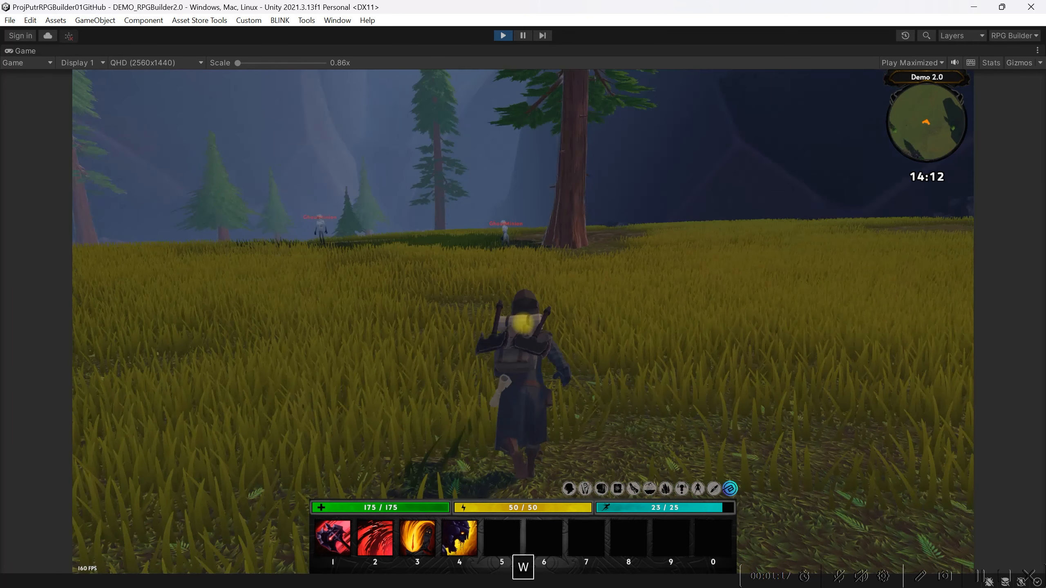
pyautogui.press('w')
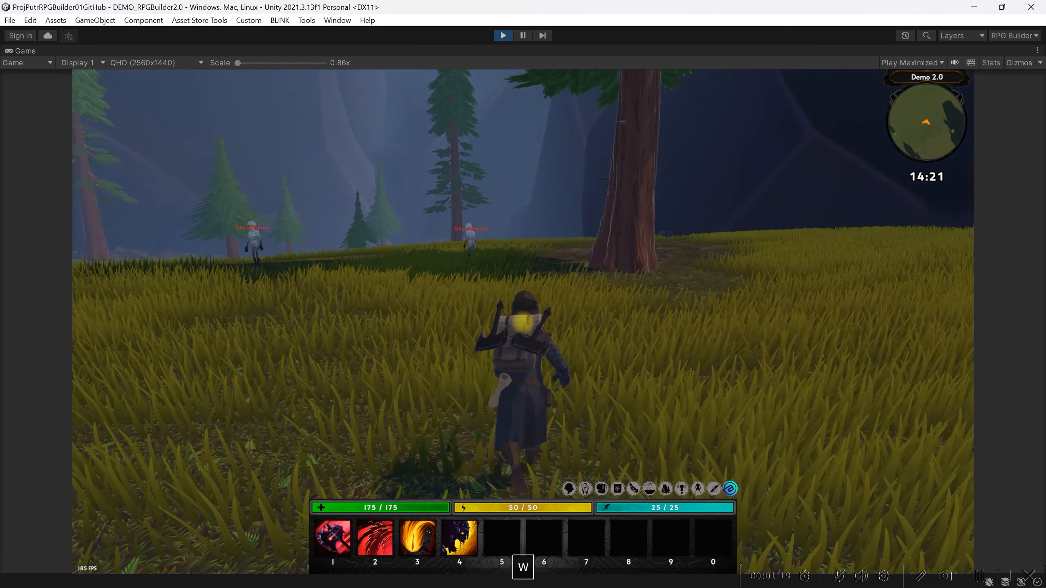
pyautogui.press('w')
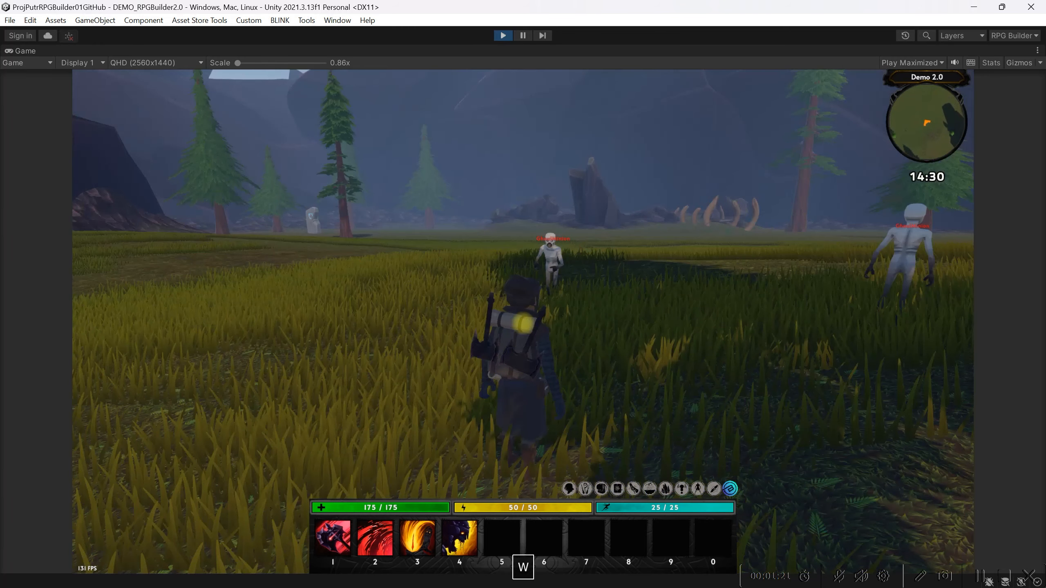
# Attack the nearest GhoulMinion with the ability in slot 1 until it is defeated
pyautogui.press('1')
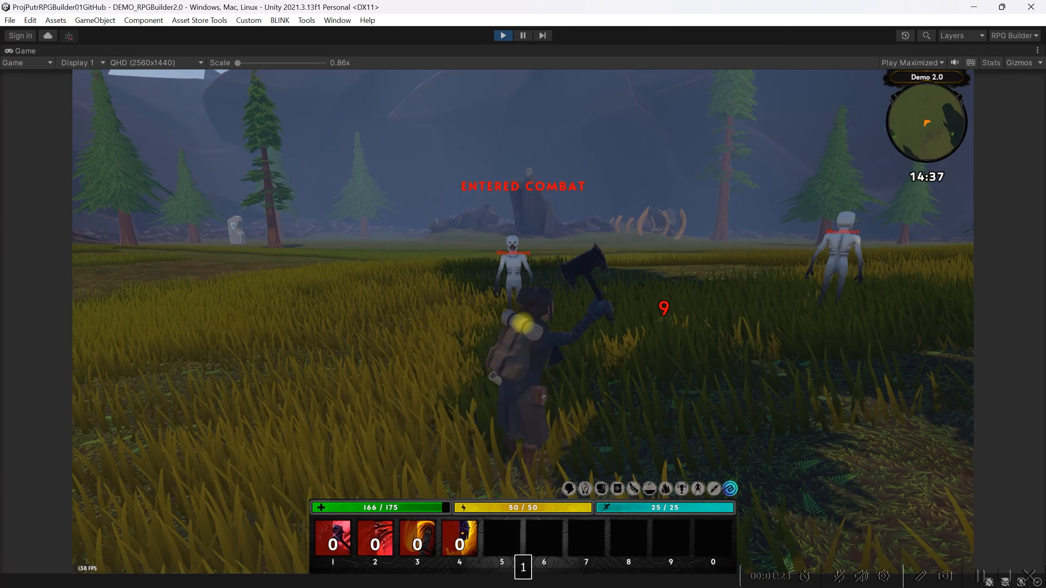
pyautogui.press('1')
pyautogui.press('1')
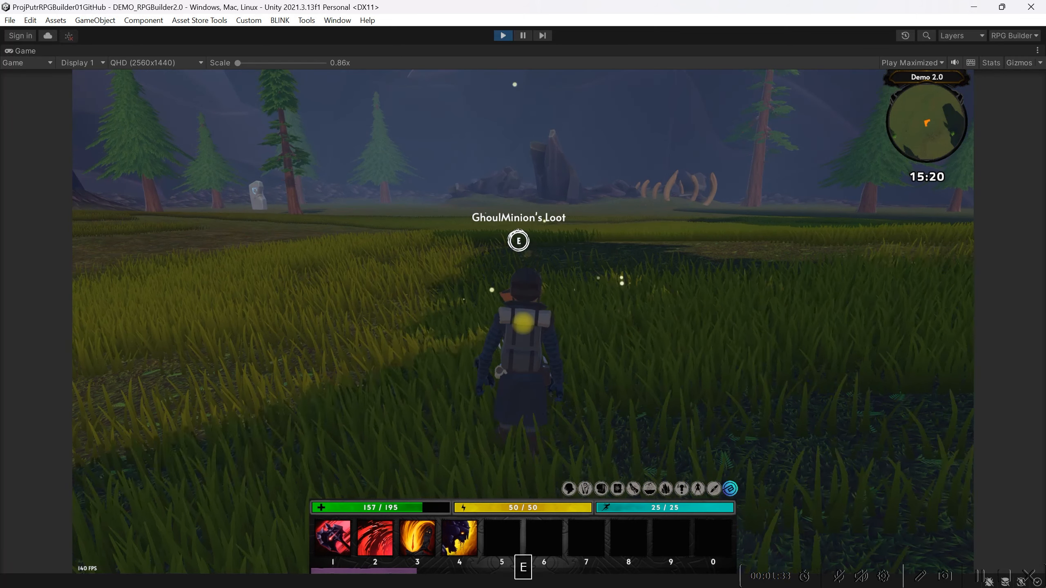
# Loot the Blink Coins from the defeated GhoulMinion and check them in the inventory
pyautogui.press('e')
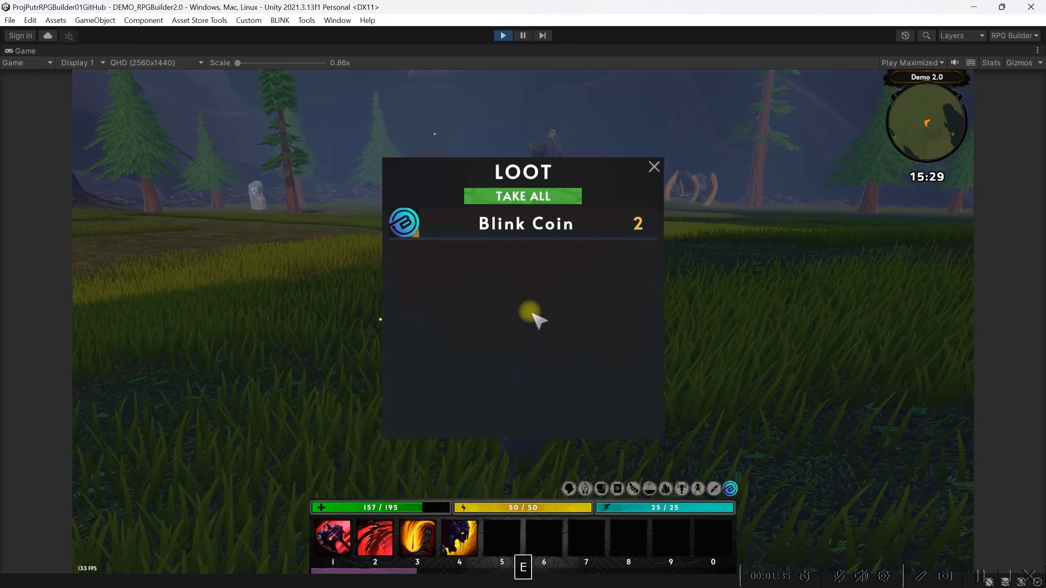
pyautogui.click(539, 207)
pyautogui.press('w')
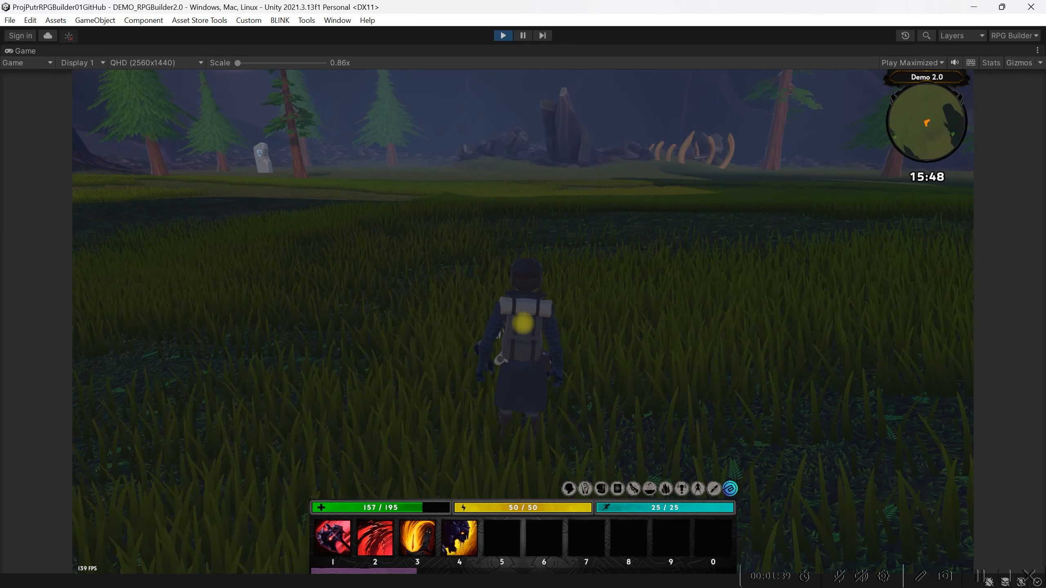
pyautogui.press('i')
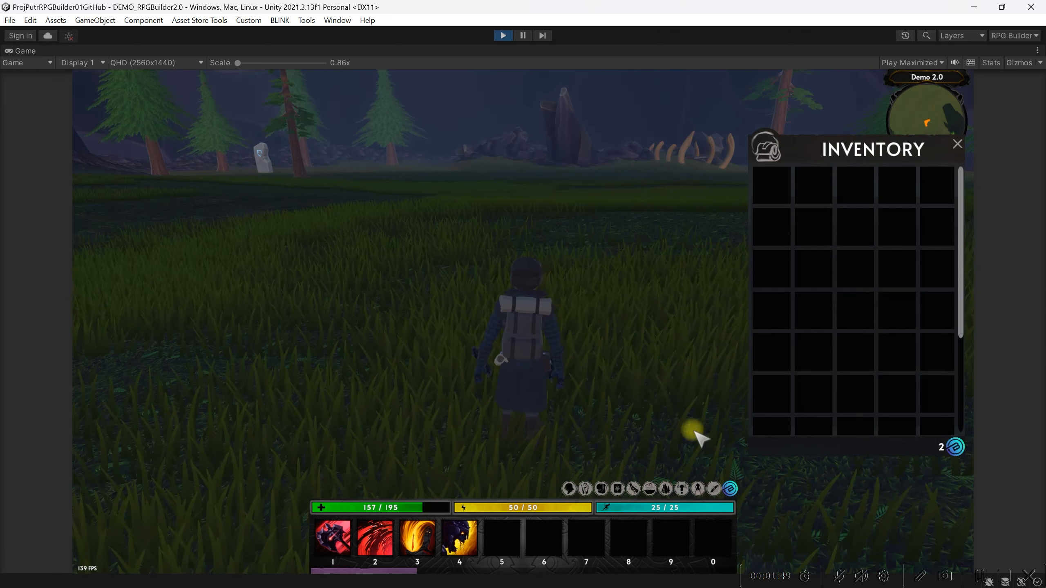
pyautogui.click(960, 147)
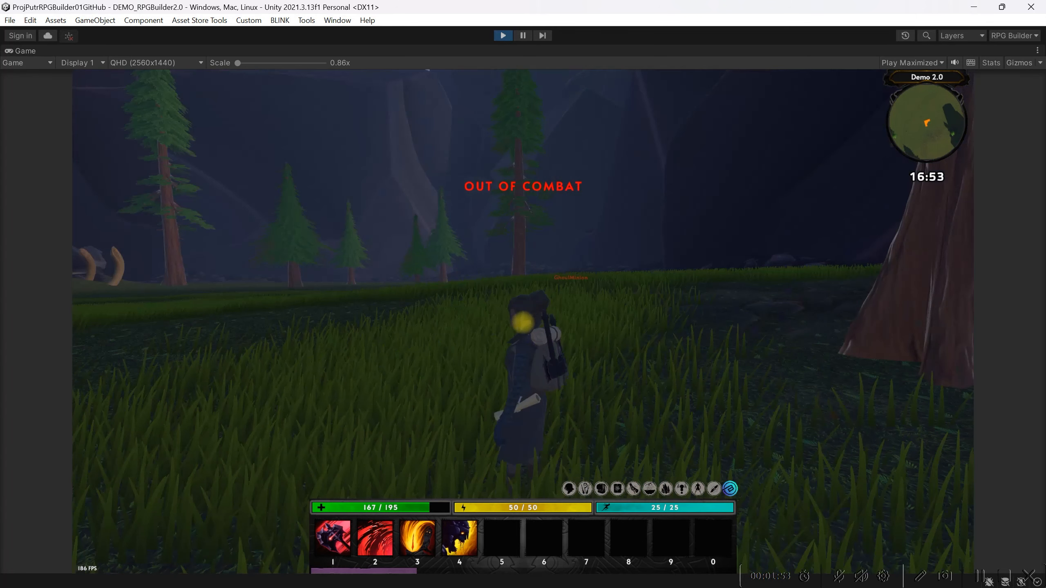
# Roam the field to check for further GhoulMinion spawns and end the play test
pyautogui.press('w')
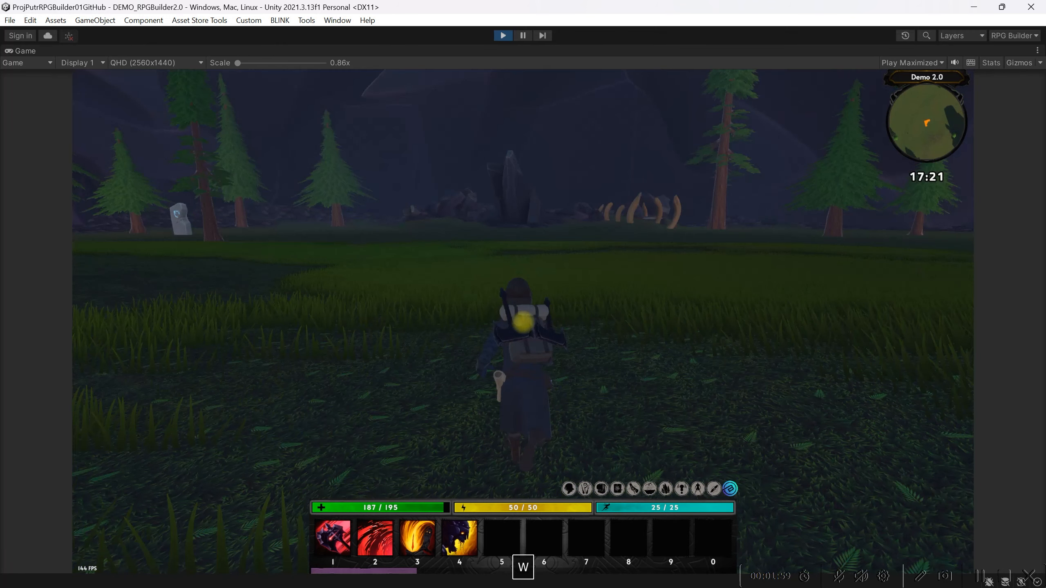
pyautogui.press('a')
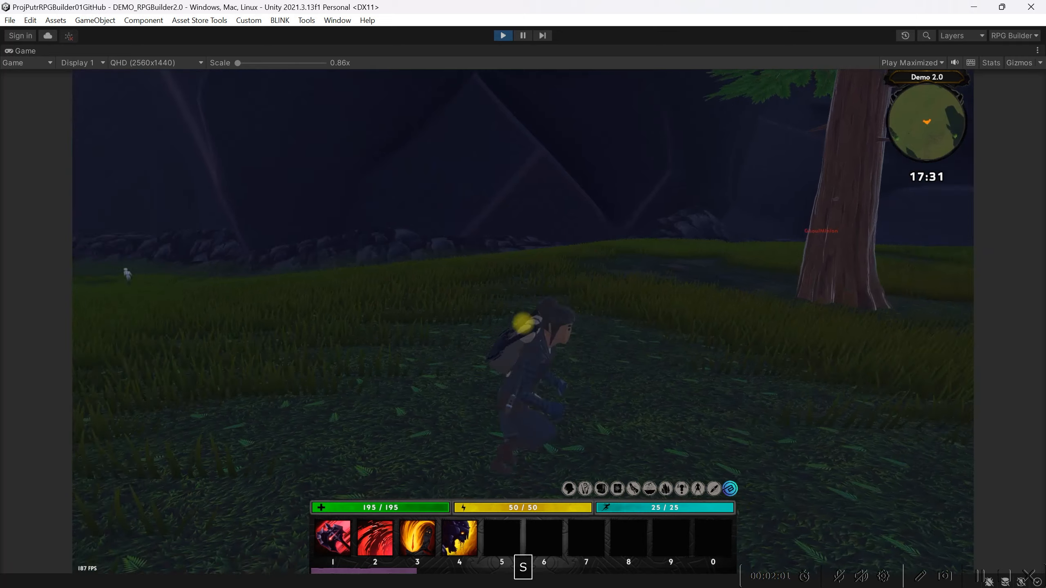
pyautogui.press('w')
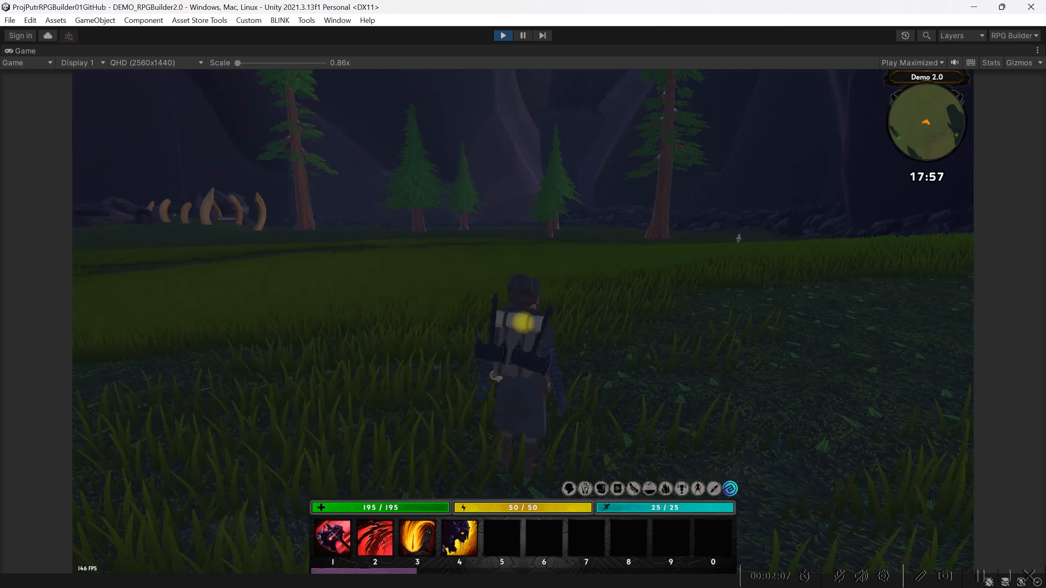
pyautogui.press('w')
pyautogui.press('Escape')
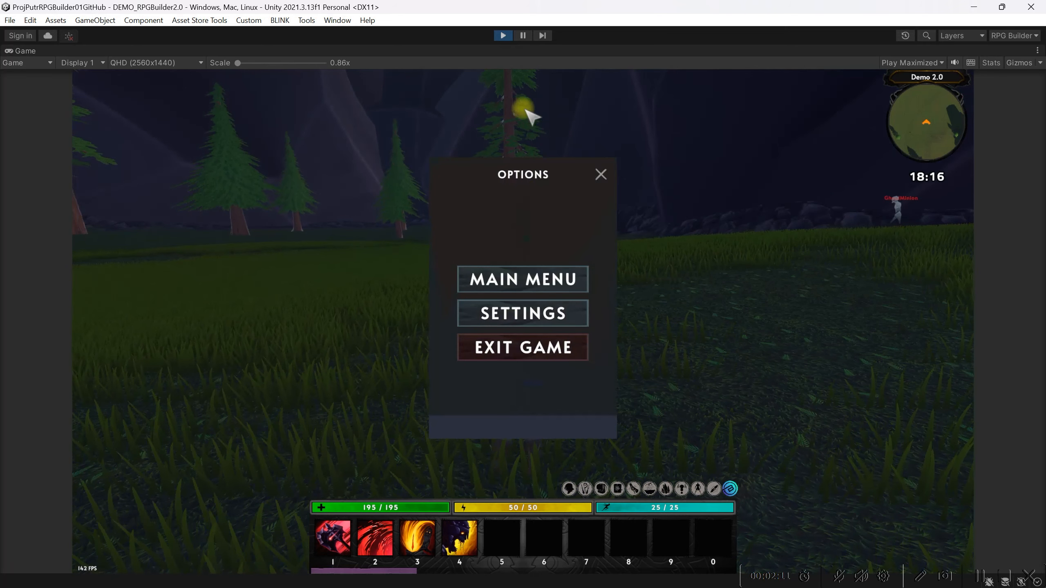
pyautogui.click(503, 36)
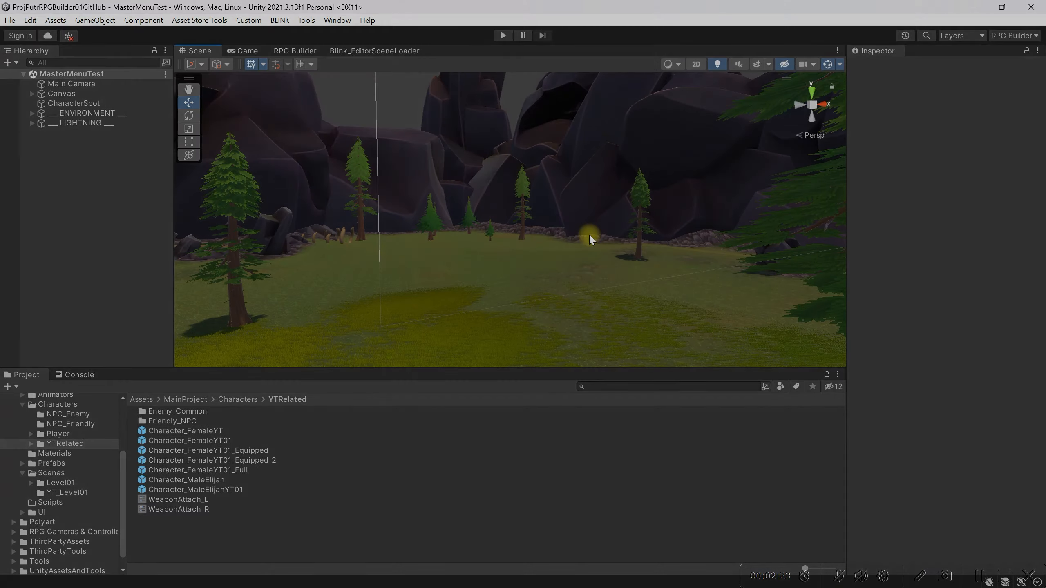